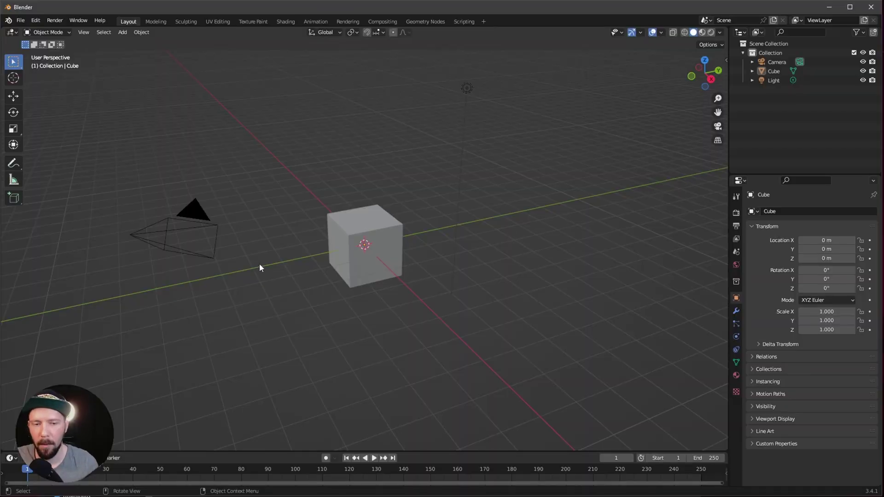
- Delete the default cube from the scene
left_click(364, 279)
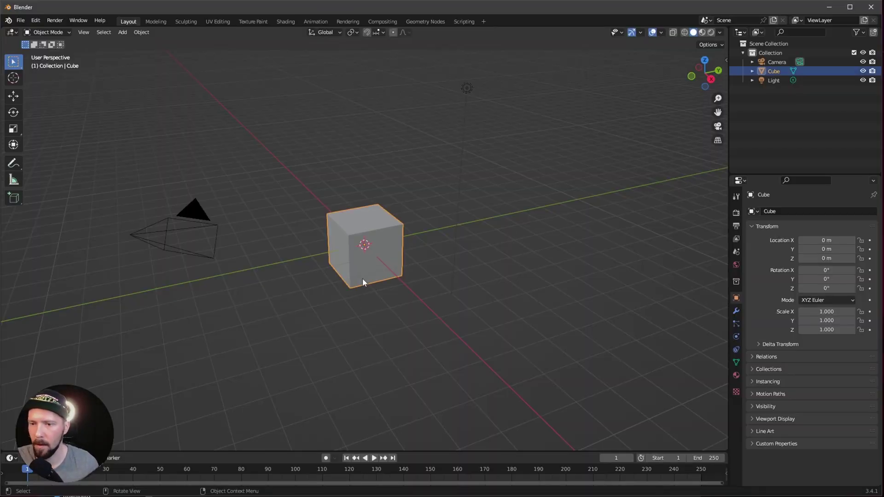
key("x")
left_click(358, 278)
- Replace the timeline editor with the Asset Browser and enlarge its area
left_click(11, 458)
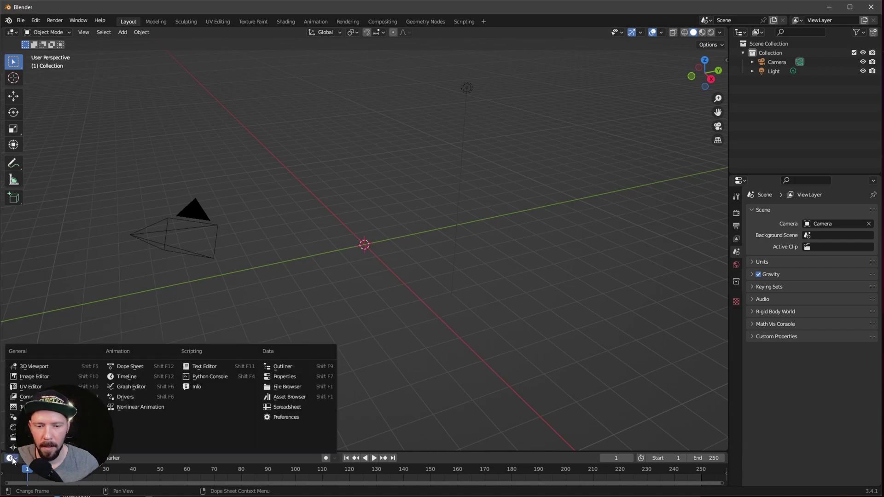
left_click(297, 386)
left_click_drag(235, 450, 239, 352)
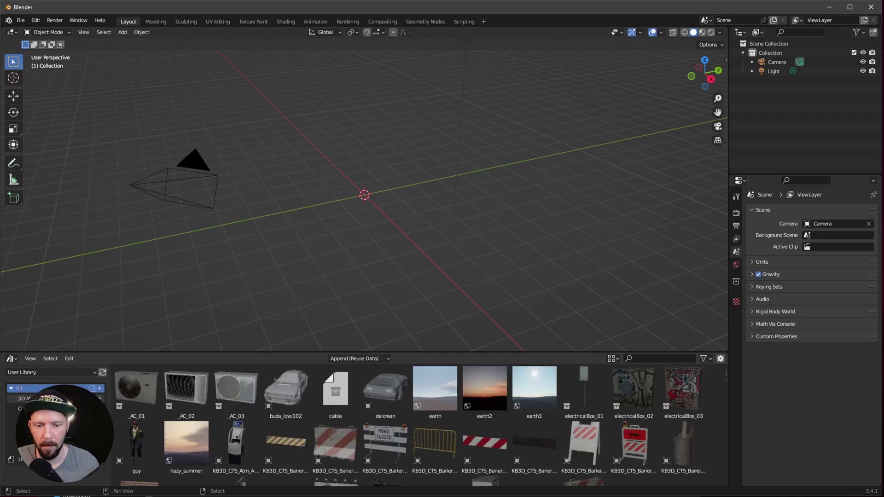
- Place the RUST_3d_Low figure from the asset library in the scene, set its X, Y and Z location to 0, and shrink the asset area
left_click(69, 439)
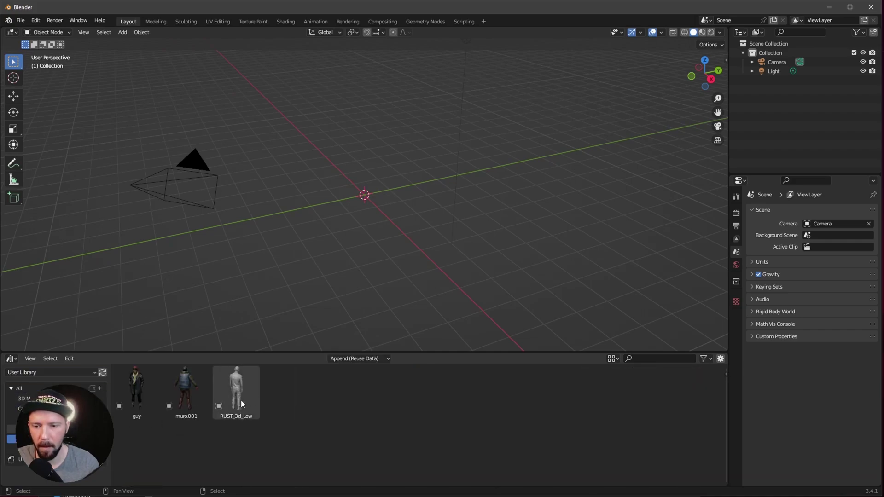
left_click_drag(241, 400, 424, 250)
key("n")
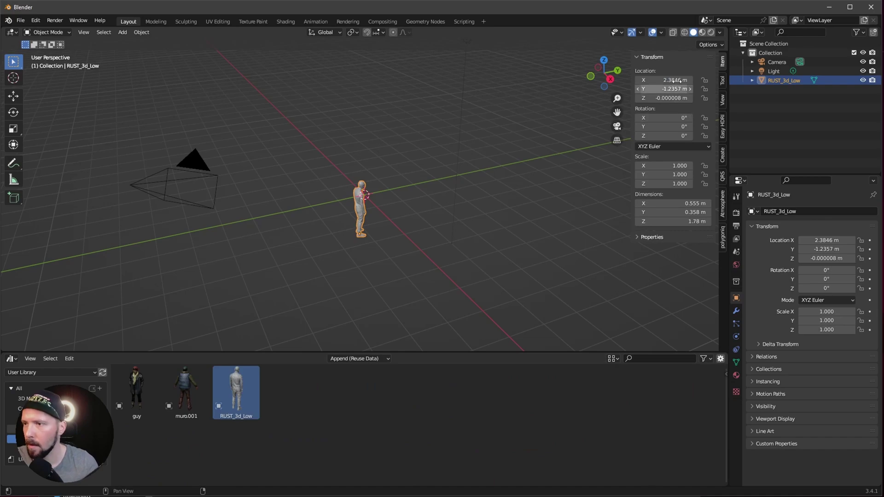
left_click_drag(675, 80, 673, 110)
type("0")
key("Return")
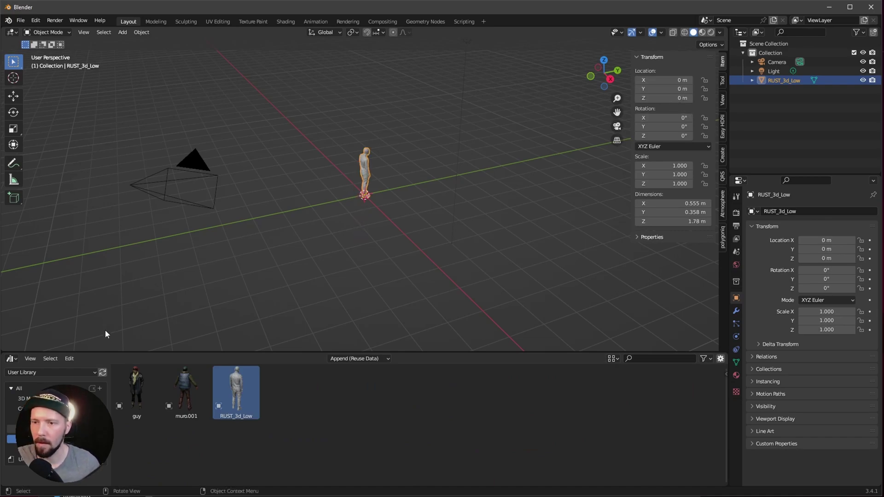
left_click_drag(87, 352, 88, 459)
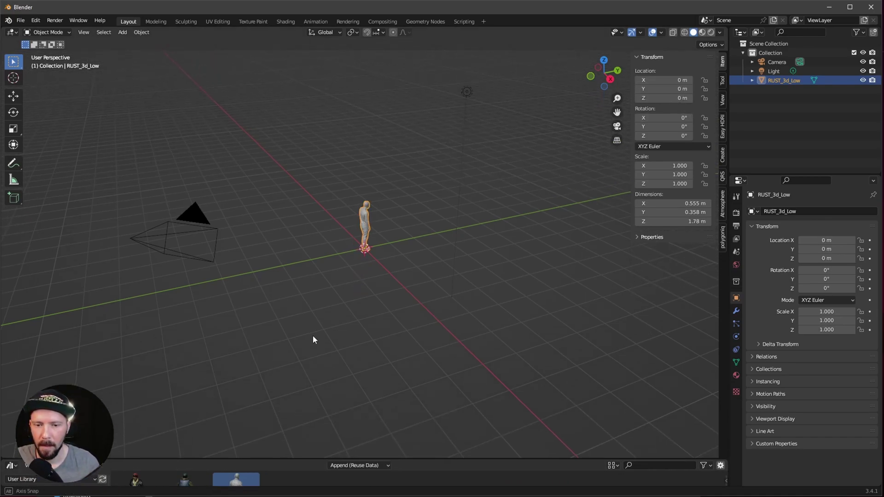
- Add a plane and set its dimensions to 25 m in X and 50 m in Y
middle_click_drag(313, 335, 344, 327)
key("shift+a")
mouse_move(329, 308)
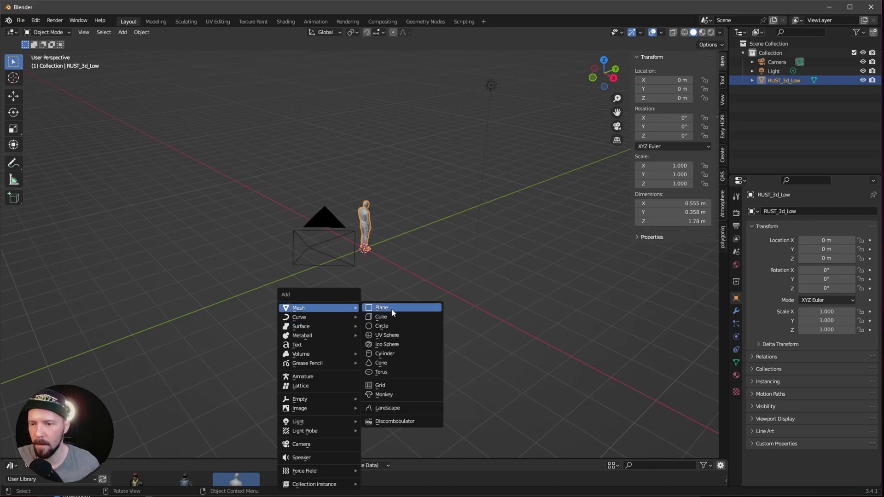
left_click(396, 309)
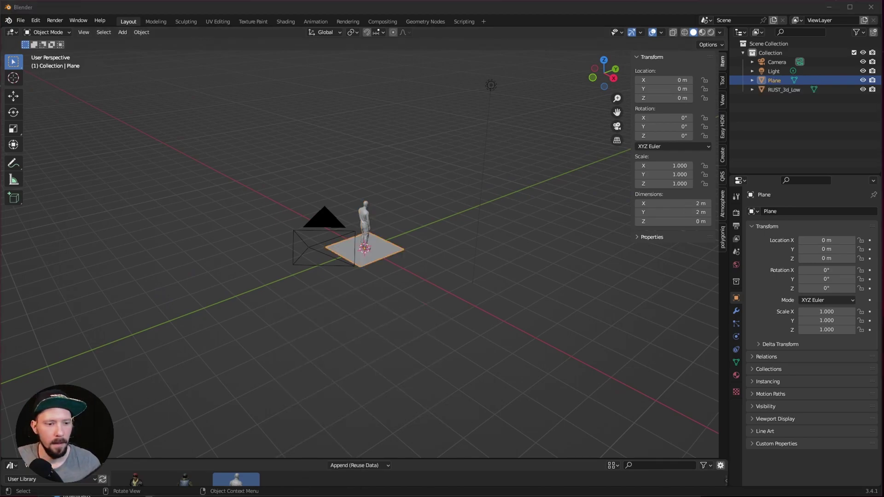
left_click(695, 203)
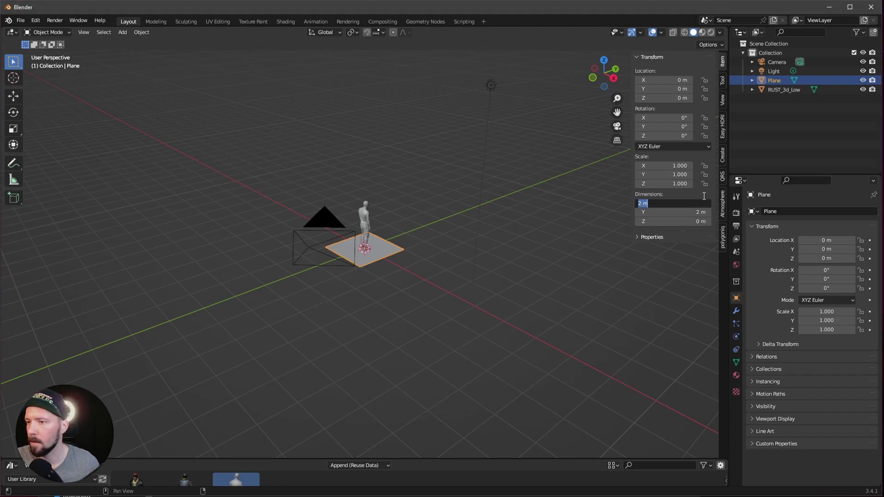
type("25")
key("Tab")
type("50")
key("Return")
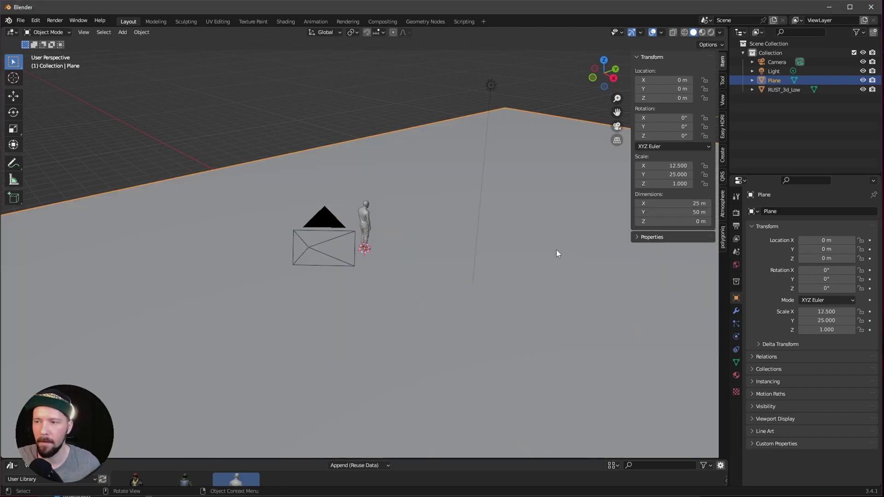
- Rename the plane as floor
middle_click_drag(526, 260, 413, 322, "ctrl")
key("F2")
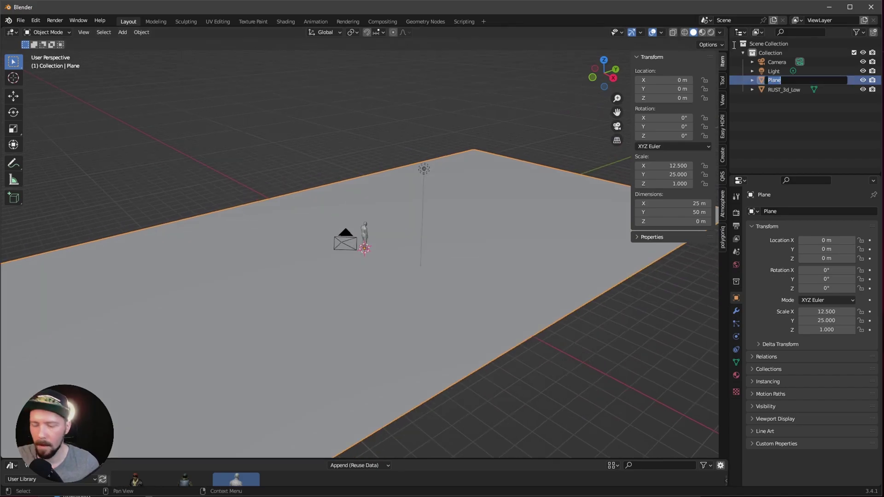
type("floor")
key("Return")
- Save the scene over the existing record_A.blend in the BLND folder
middle_click_drag(482, 269, 450, 299)
key("ctrl+s")
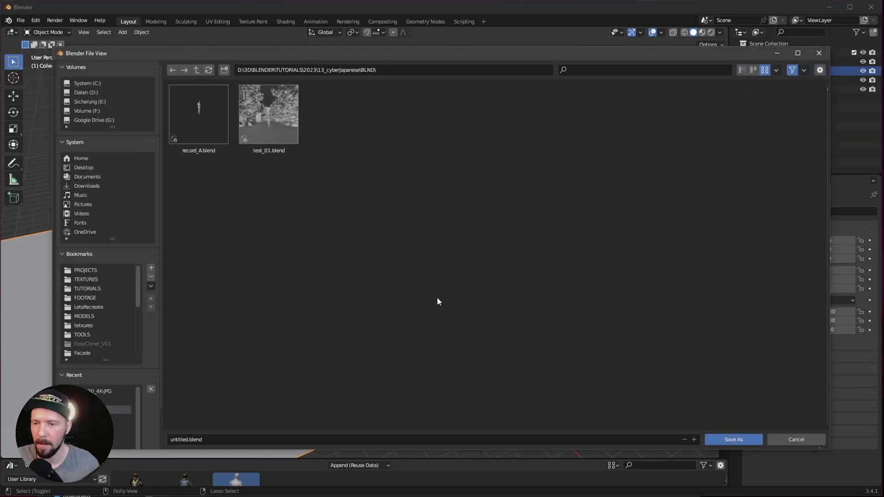
double_click(218, 139)
- Open uploads_files_2879729_untitled.blend, the pagoda model, from the project's footage folder
left_click(20, 20)
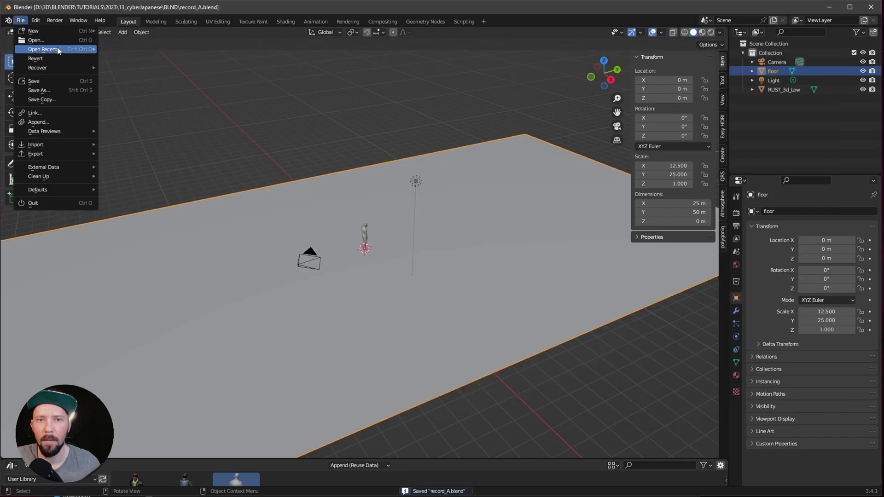
mouse_move(58, 49)
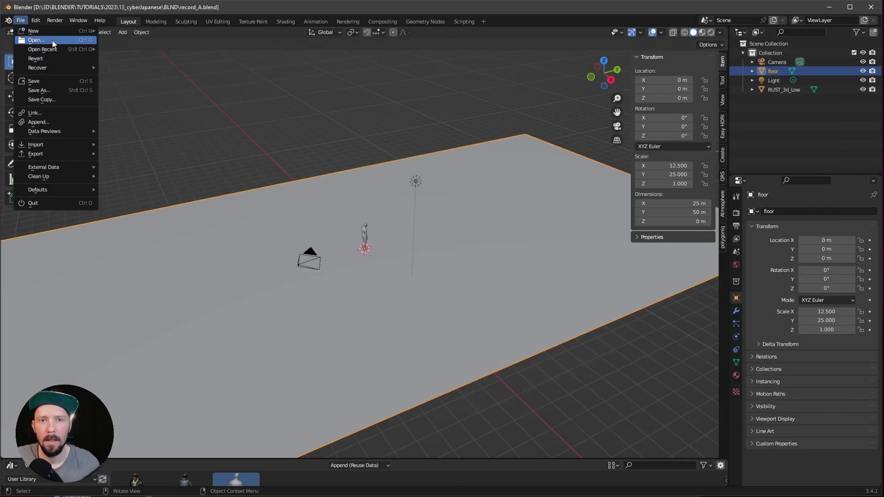
left_click(34, 40)
key("BackSpace")
double_click(269, 120)
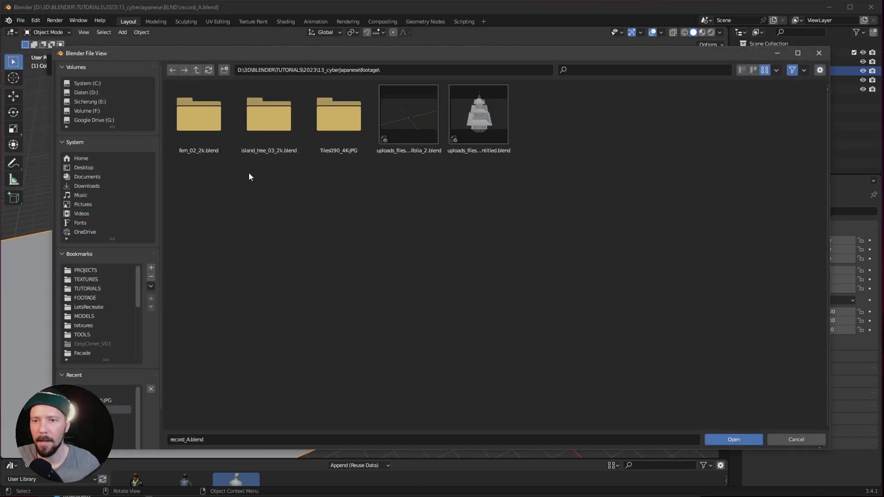
double_click(481, 119)
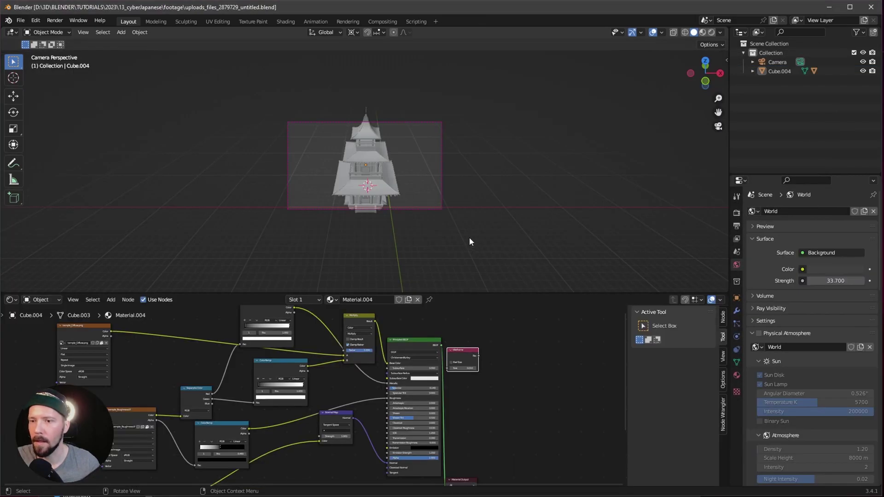
- Examine the pagoda with its textures in Material Preview shading
middle_click_drag(476, 183, 440, 189)
scroll(440, 189, "up", 5)
key("z")
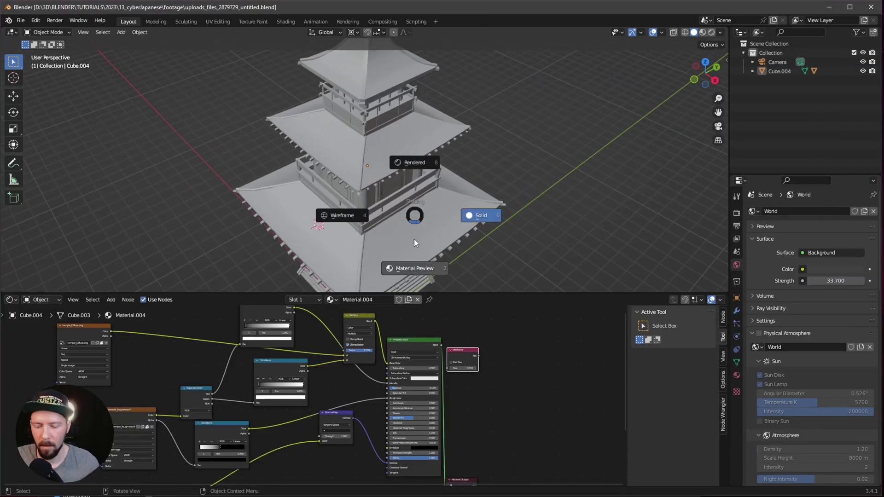
left_click(414, 258)
middle_click_drag(437, 250, 438, 210)
- Copy the pagoda object Cube.004 and paste it into the record_A.blend scene
left_click(778, 70)
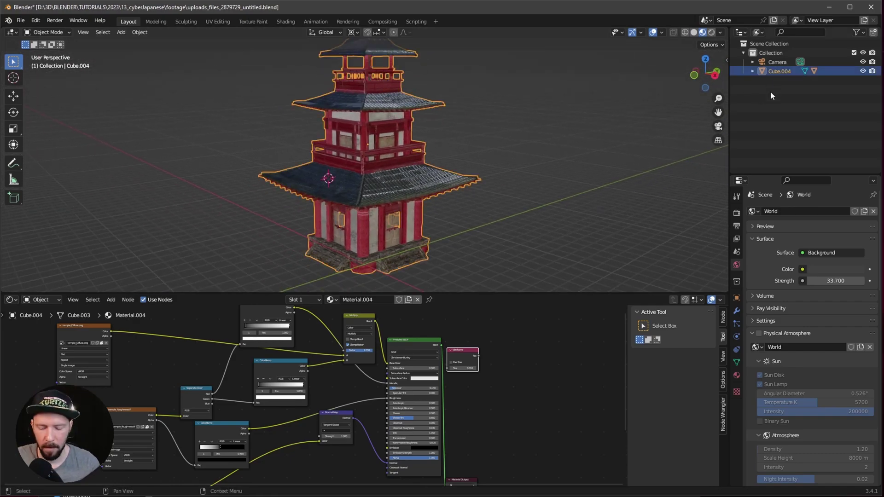
key("ctrl+c")
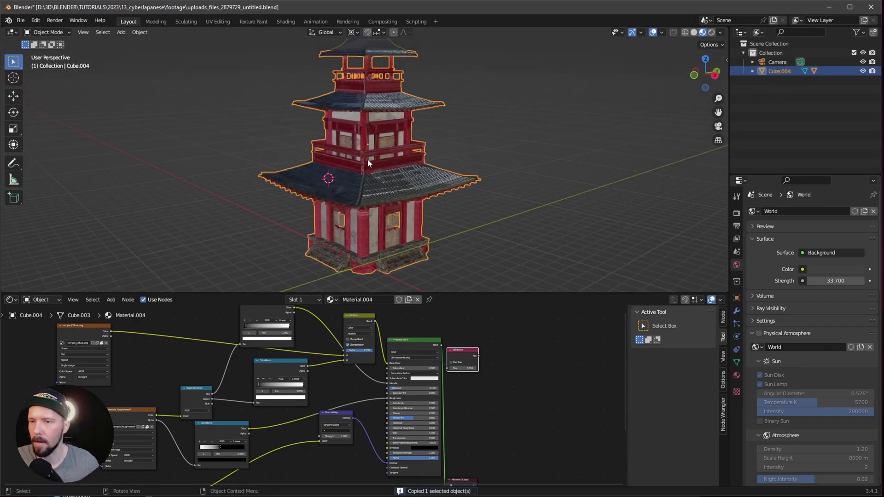
left_click(21, 20)
mouse_move(42, 51)
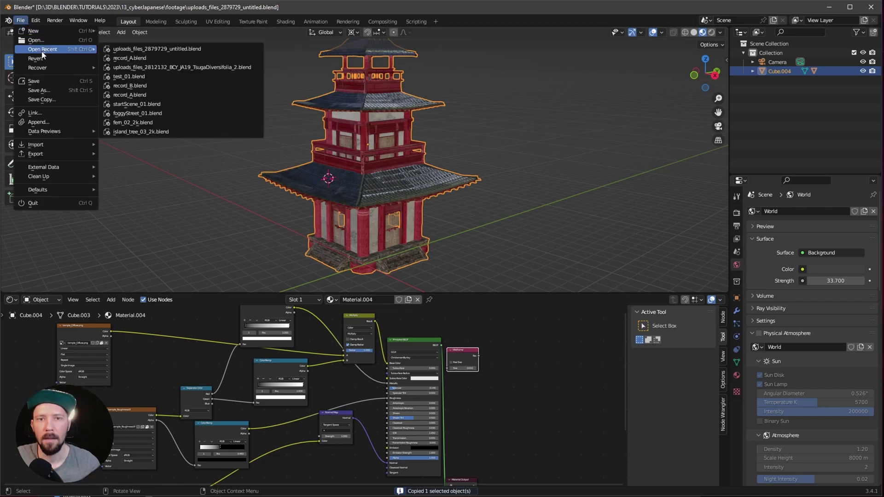
left_click(189, 58)
key("ctrl+v")
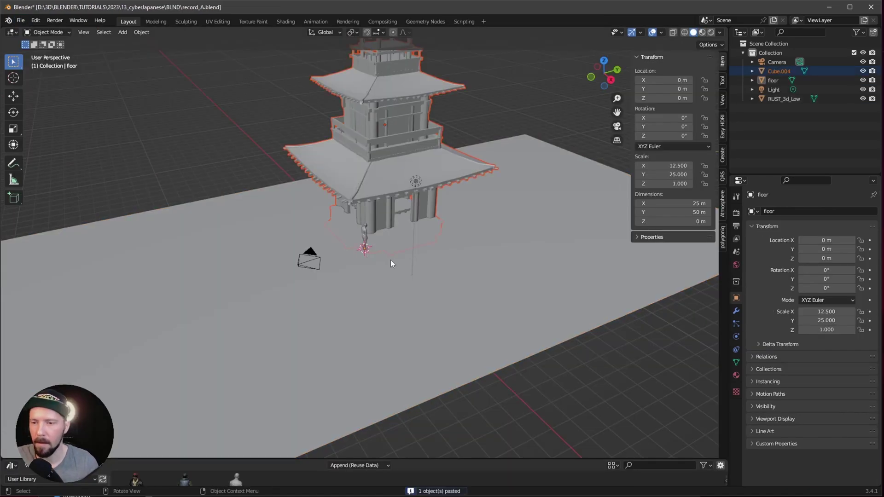
- Hide the floor in the viewport
middle_click_drag(455, 282, 498, 267)
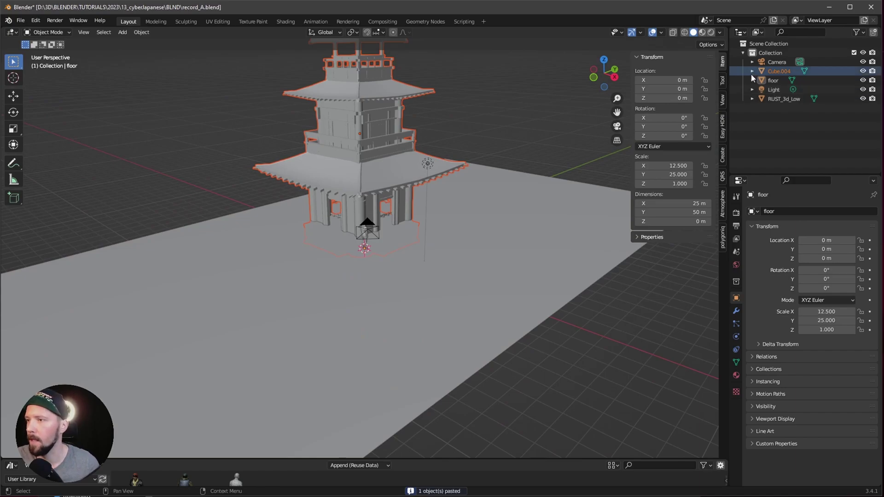
left_click(863, 80)
middle_click_drag(470, 239, 417, 258)
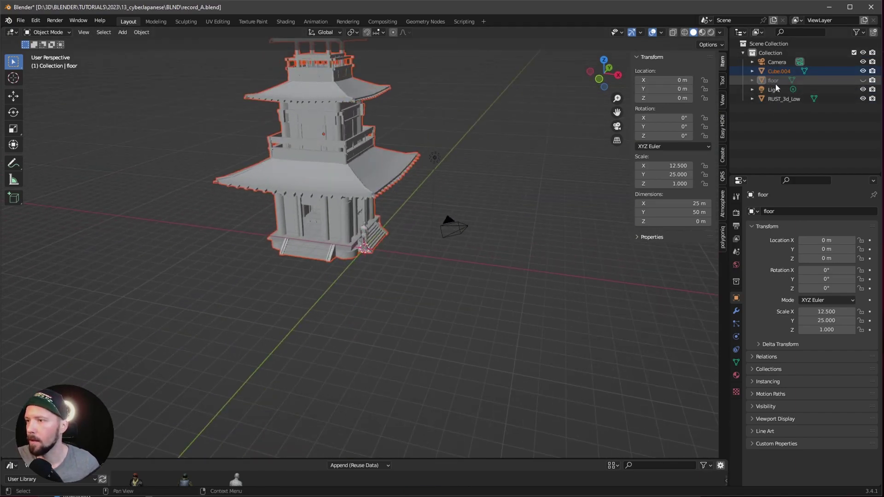
- Set the pagoda's X, Y and Z location to 0
left_click(776, 72)
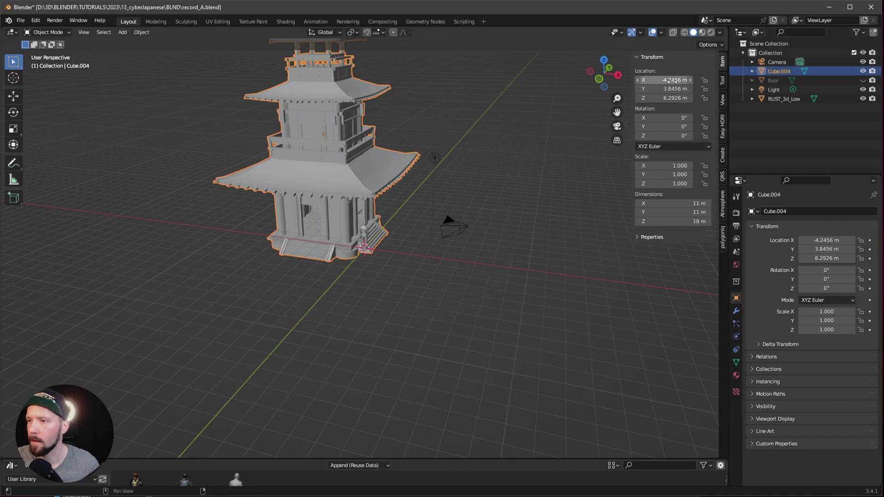
left_click_drag(669, 81, 685, 97)
key("Return")
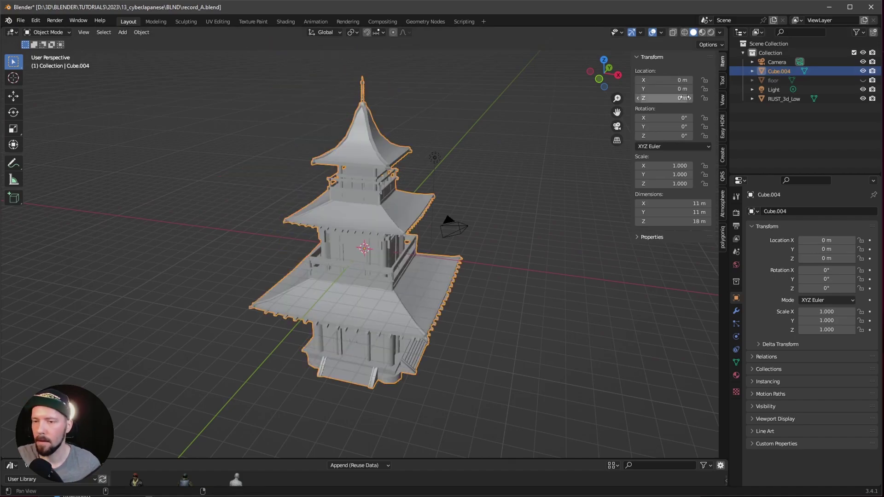
- Raise the pagoda along Z to about 7.53 m in front view, aligning its base with the ground line
mouse_move(426, 293)
middle_mouse_down()
mouse_move(422, 266)
mouse_move(430, 292)
middle_mouse_up()
key("KP_1")
key("KP_1")
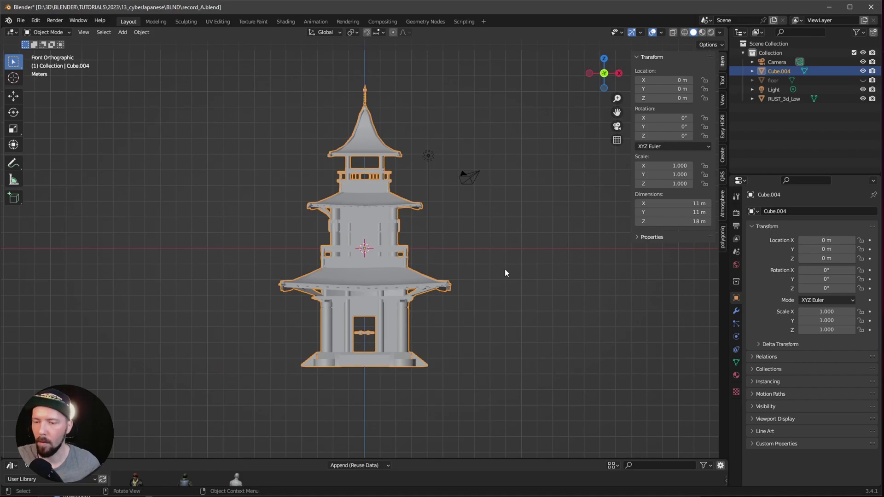
key("g")
key("z")
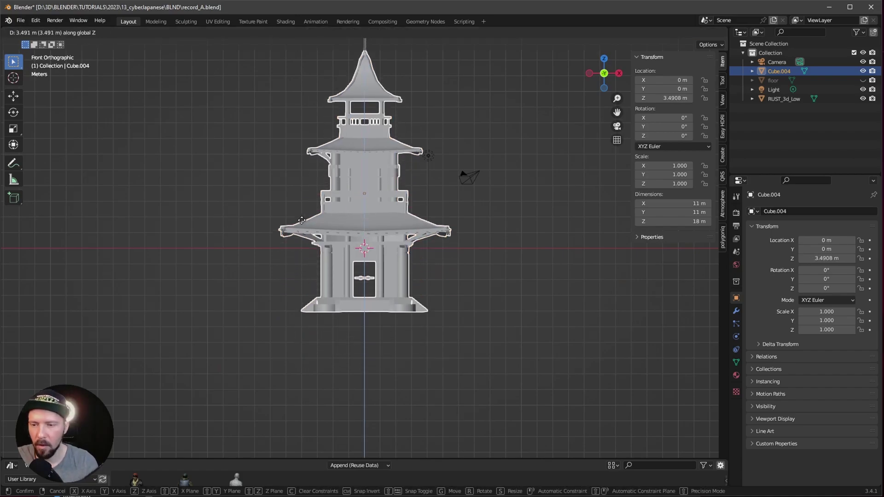
left_click(307, 170)
scroll(369, 236, "up", 12)
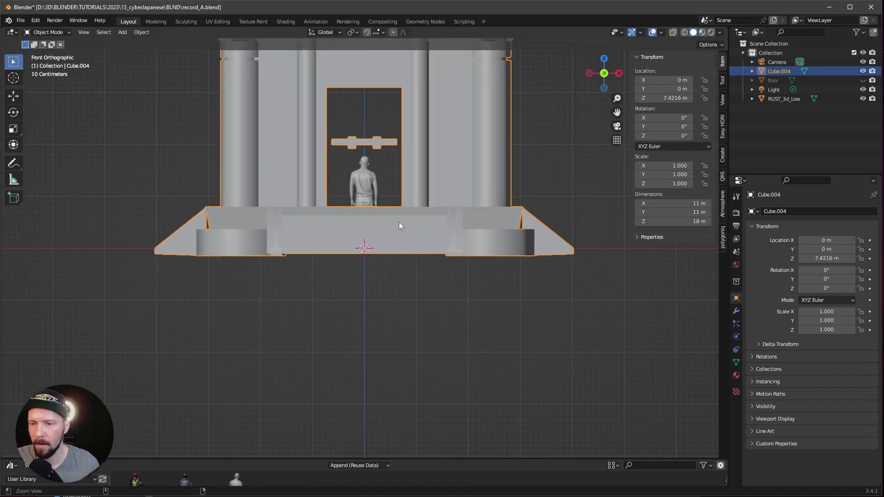
key("g")
key("z")
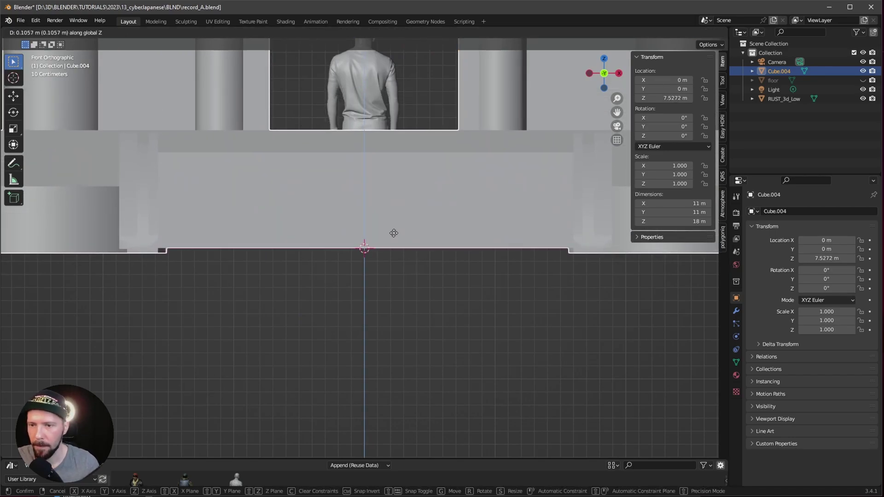
left_click(394, 233)
- Move the pagoda into a new collection named _temple
middle_click_drag(394, 233, 442, 219)
scroll(442, 219, "down", 10)
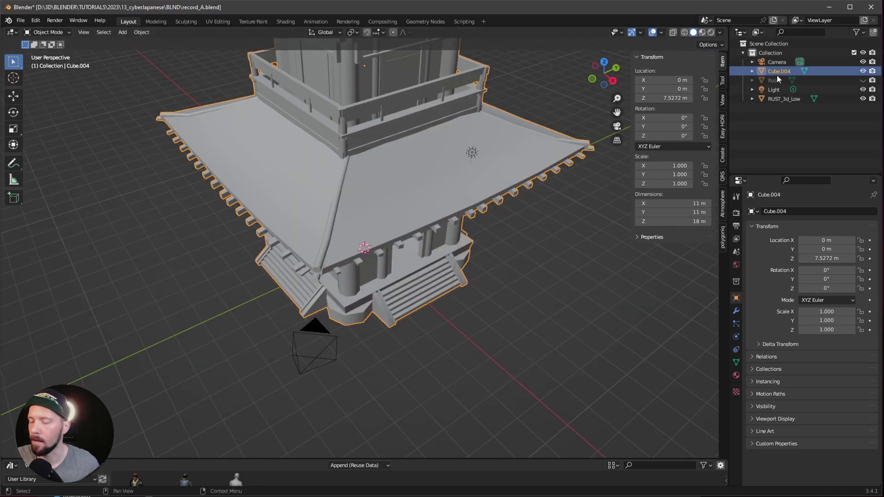
key("m")
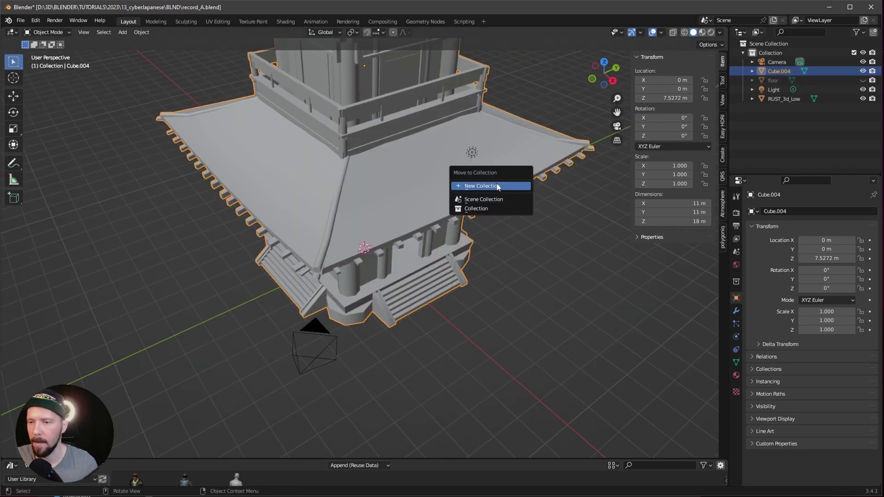
left_click(497, 186)
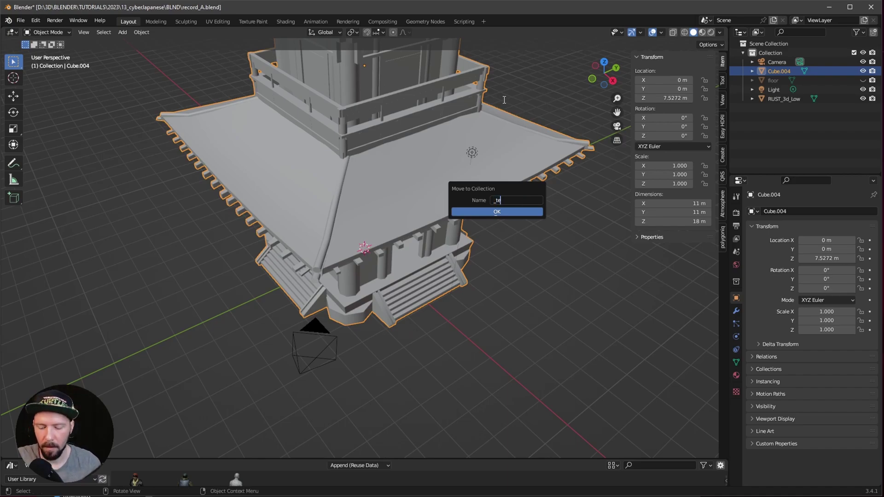
key("Return")
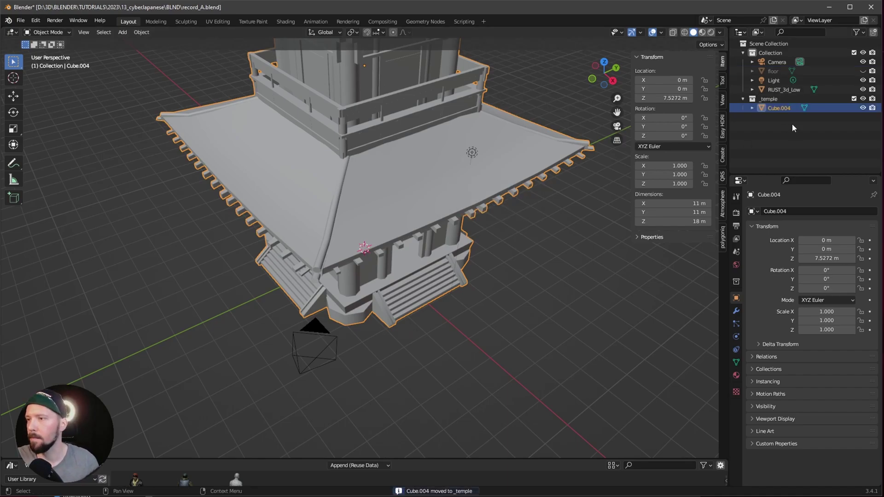
- Exclude the _temple collection from the view layer and save the file
left_click(854, 98)
middle_click_drag(416, 291, 400, 300)
key("ctrl+s")
- Open the TsugaDiversifolia_2 tree .blend file from the project's footage folder
left_click(21, 20)
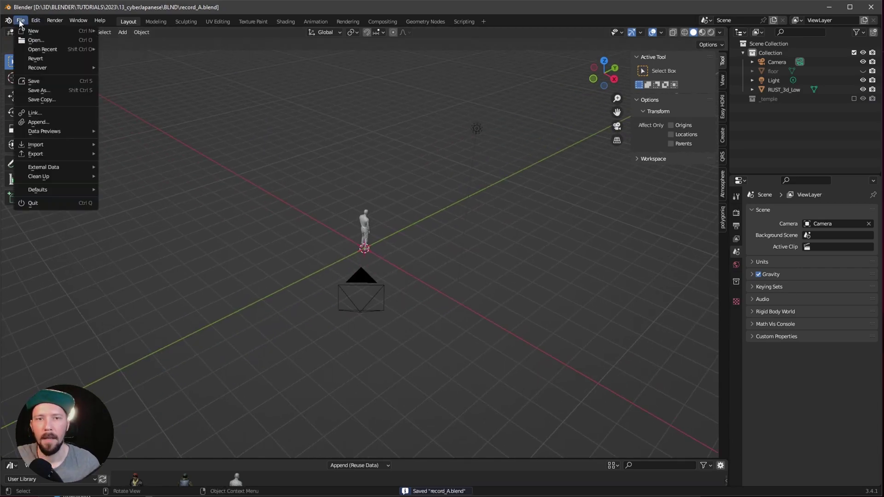
left_click(29, 43)
key("BackSpace")
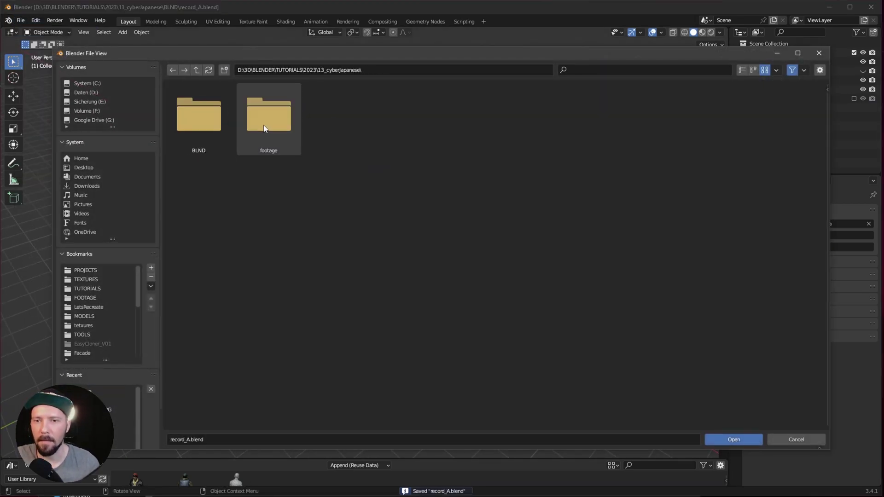
left_click(267, 117)
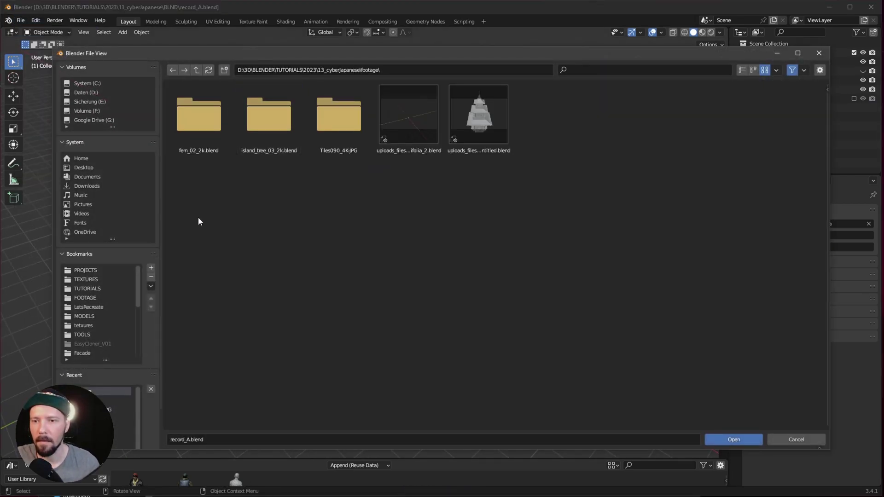
double_click(405, 120)
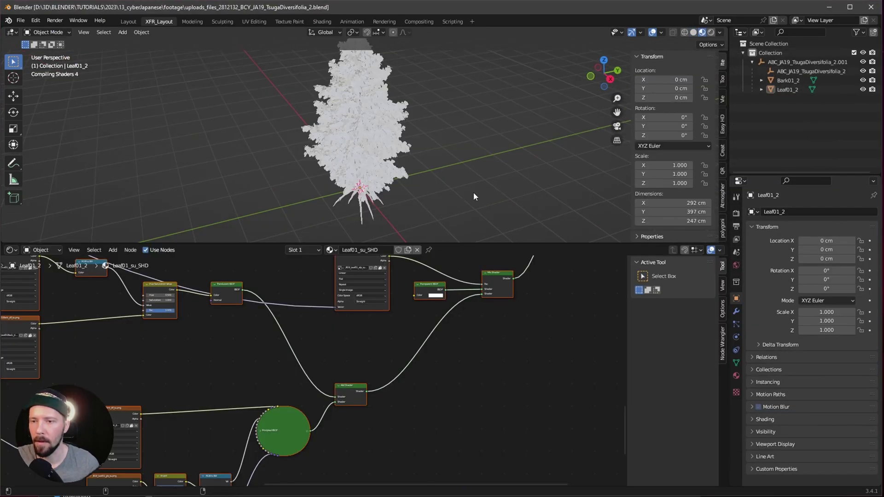
- Select the tree's Bark01_2 and Leaf01_2 objects and copy them
left_click_drag(473, 192, 440, 188)
mouse_move(488, 190)
middle_mouse_down()
mouse_move(410, 189)
mouse_move(452, 188)
middle_mouse_up()
left_click(788, 80)
left_click(786, 90, "shift")
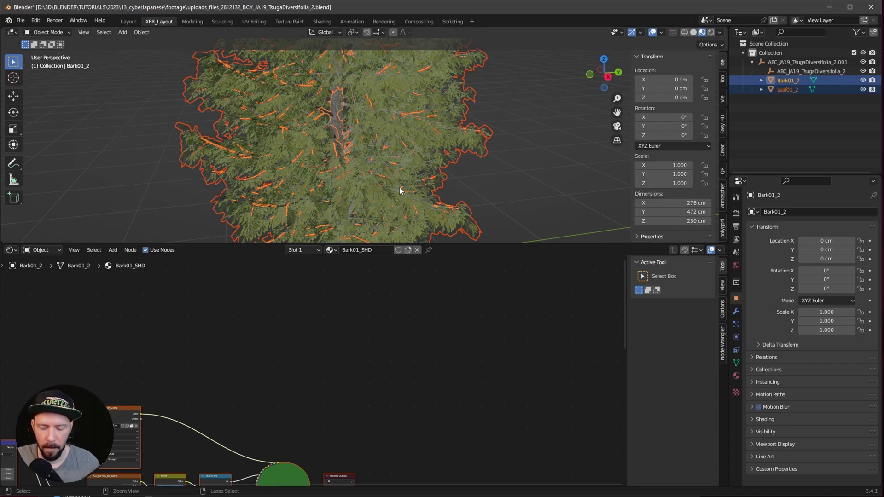
key("ctrl+c")
- Reopen the recent file record_A.blend and paste the copied tree objects into the scene
left_click(21, 21)
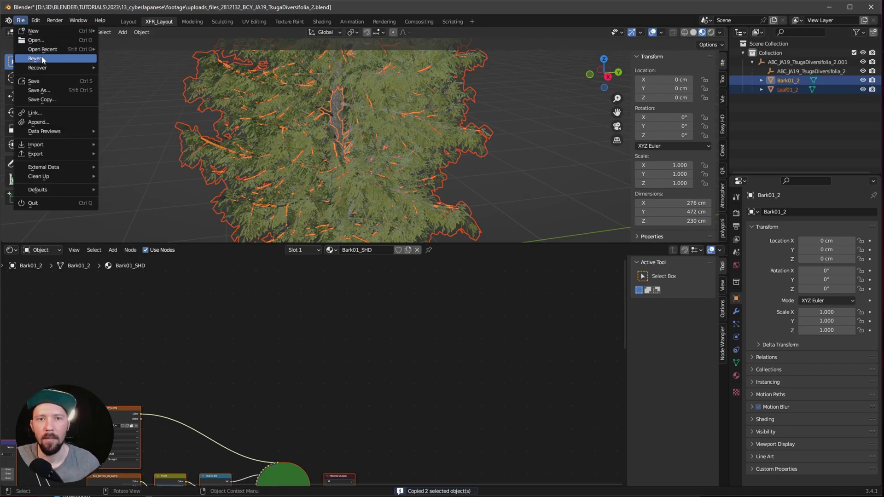
mouse_move(63, 68)
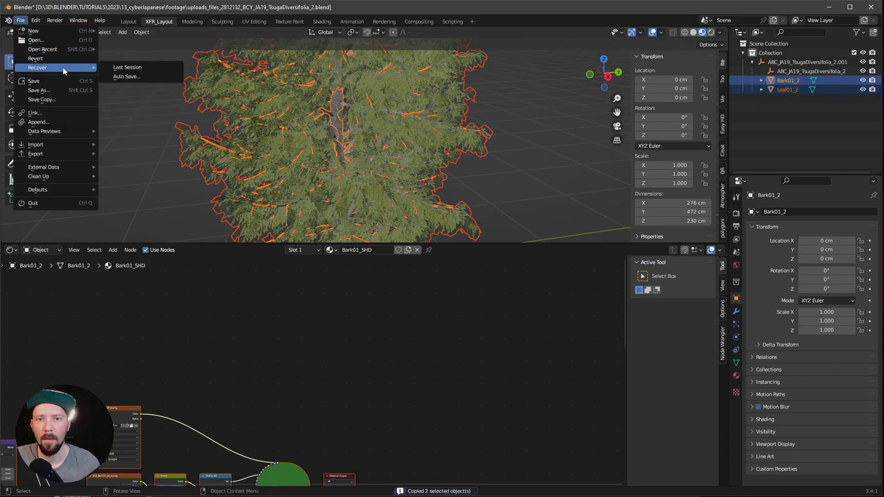
mouse_move(59, 50)
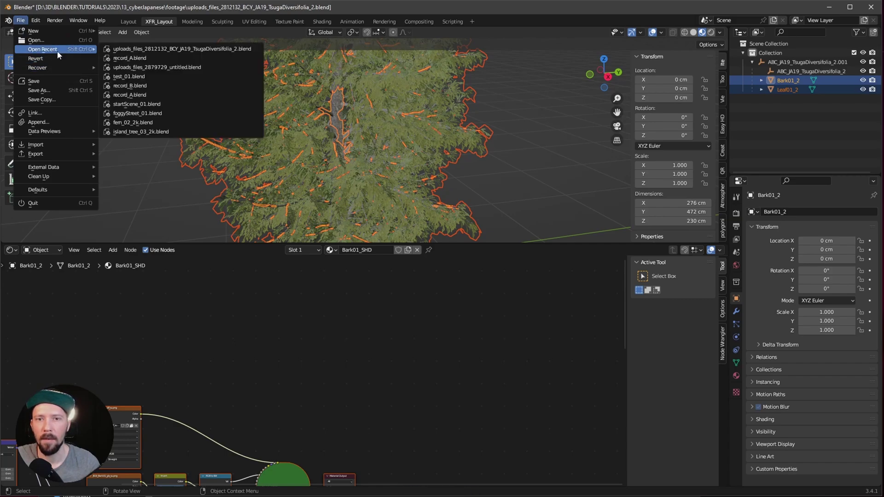
left_click(157, 51)
left_click(470, 273)
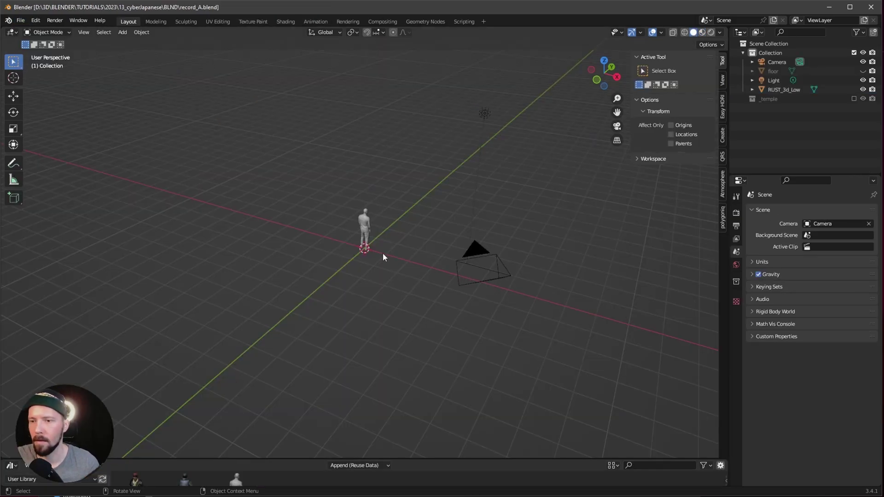
key("ctrl+v")
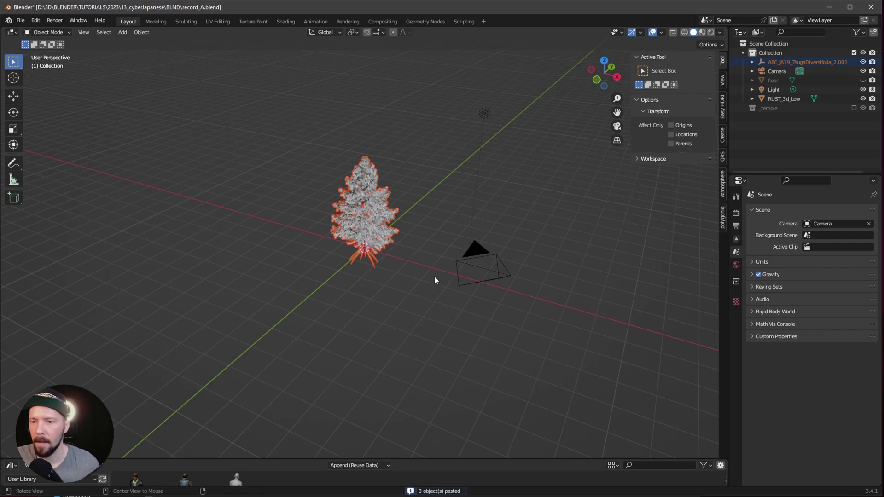
middle_click_drag(434, 276, 460, 262)
scroll(460, 263, "up", 3)
- Select the tree's parent empty with its bark and leaf objects and move them into a new collection named _tree
left_click(773, 61)
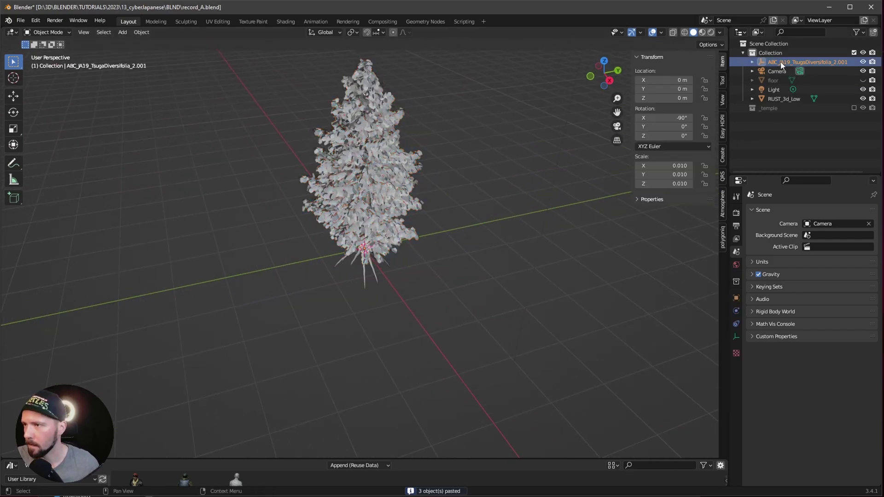
left_click(752, 62)
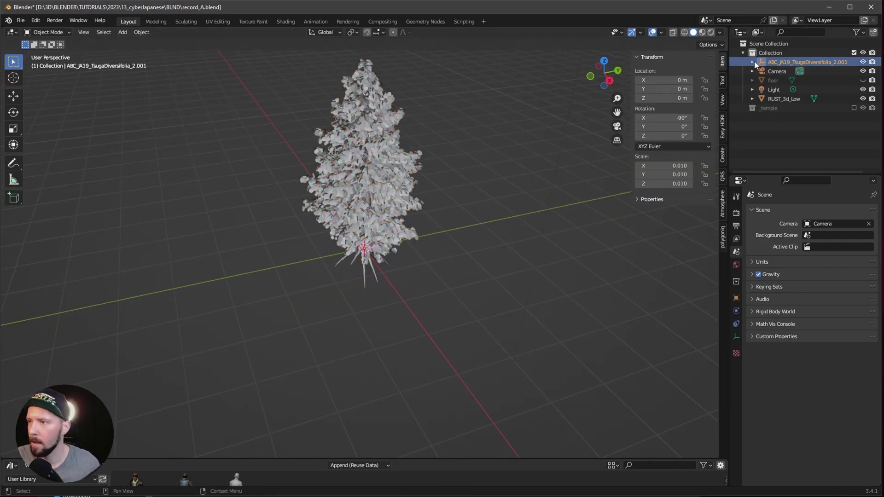
left_click(790, 81, "shift")
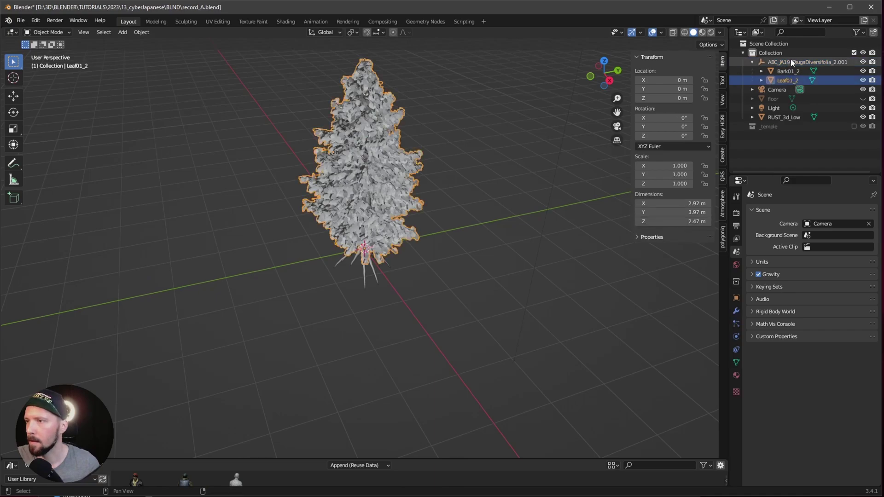
key("m")
left_click(438, 234)
type("_tree")
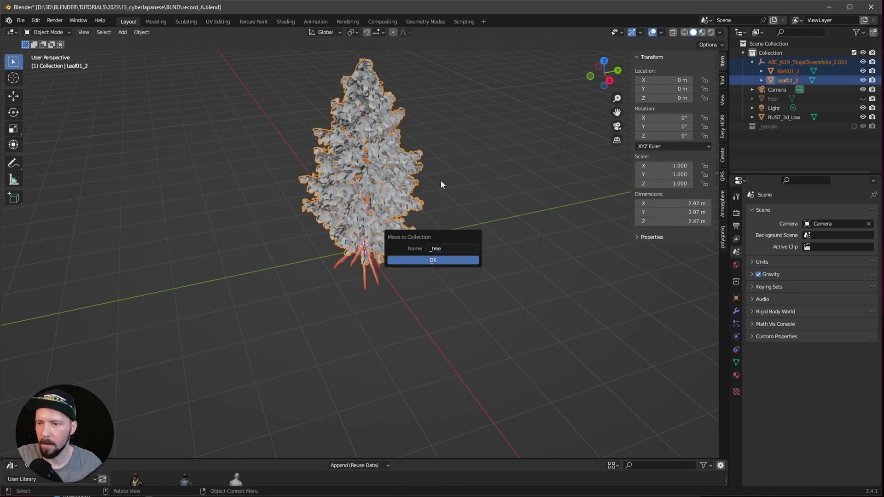
key("Return")
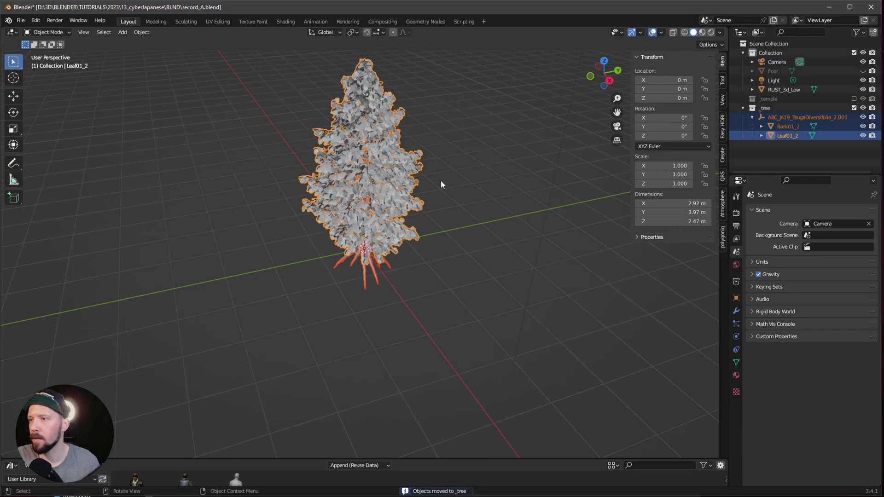
- Exclude the _tree collection from the view layer and unhide the floor
left_click(854, 108)
mouse_move(417, 276)
middle_mouse_down()
mouse_move(396, 277)
mouse_move(411, 272)
middle_mouse_up()
left_click(863, 71)
scroll(415, 258, "down", 6)
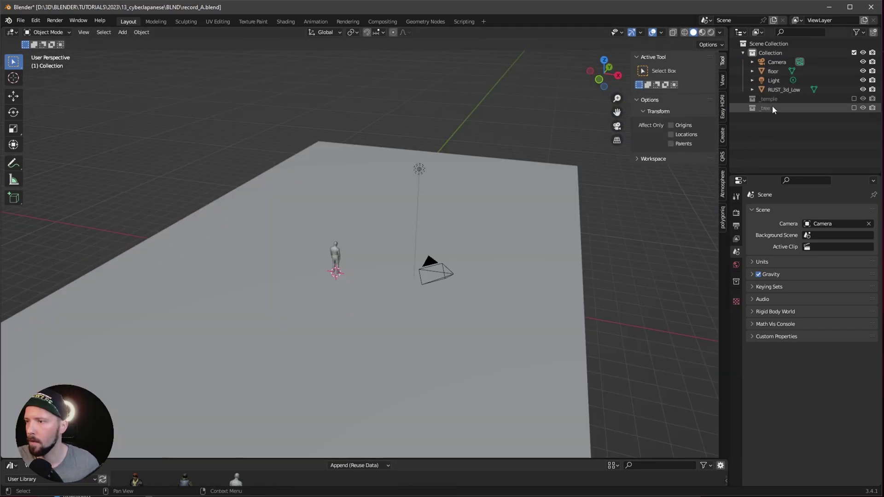
- Add an instance of the _temple collection to the scene
left_click(780, 101)
right_click(788, 100)
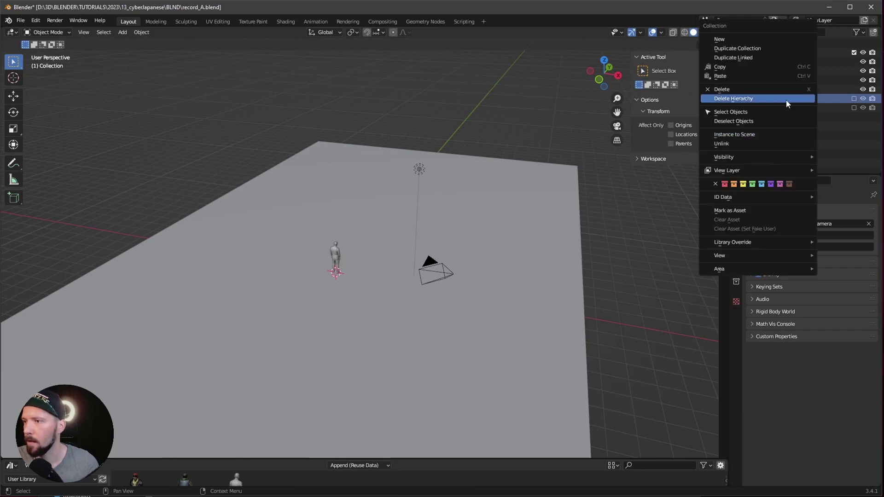
left_click(774, 135)
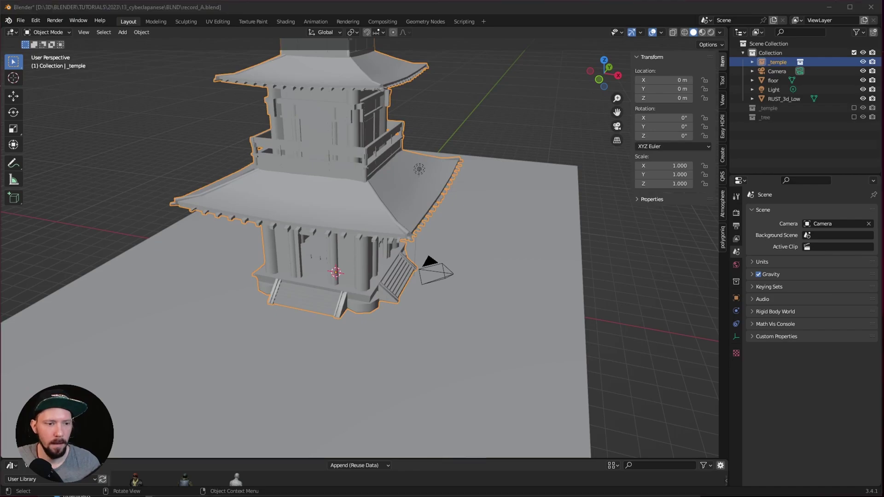
- Set the temple instance's location to X 8 m and Y 4 m
left_click(675, 81)
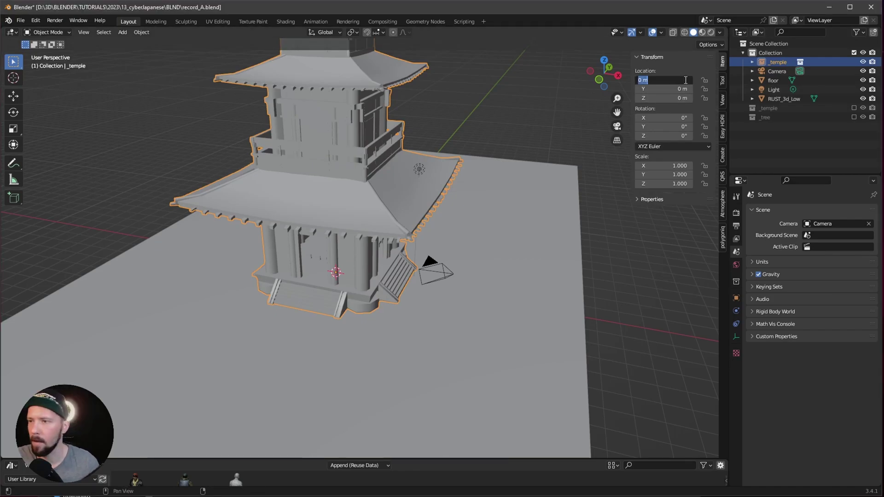
type("8")
key("Tab")
type("4")
key("Return")
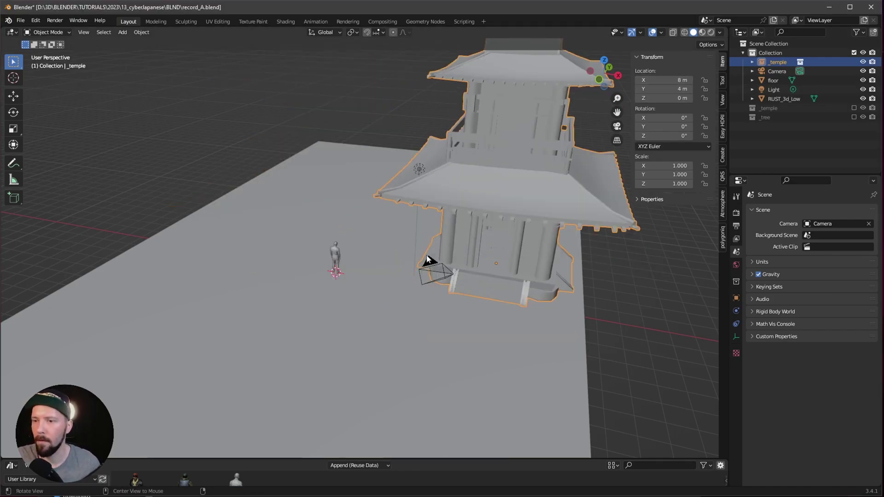
- Duplicate the temple instance in place and set the copy's X location to -8 m
middle_click_drag(417, 260, 454, 266)
key("shift+d")
key("Escape")
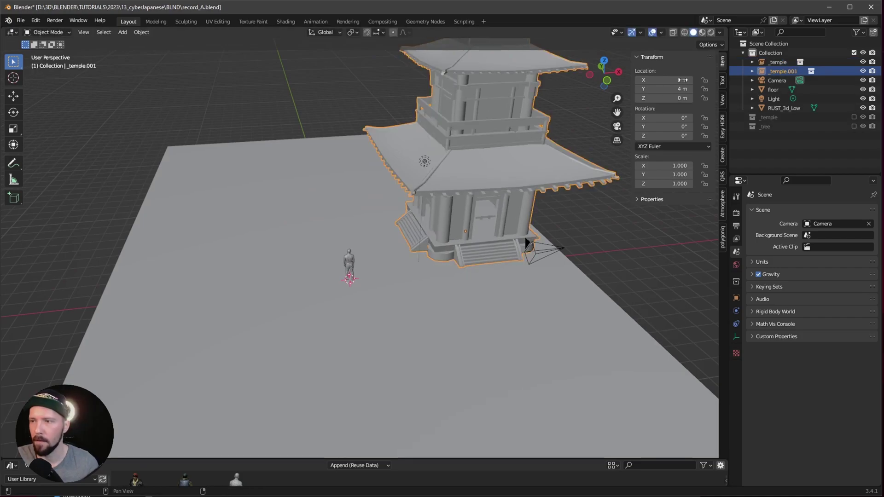
left_click(677, 79)
type("-8")
key("Return")
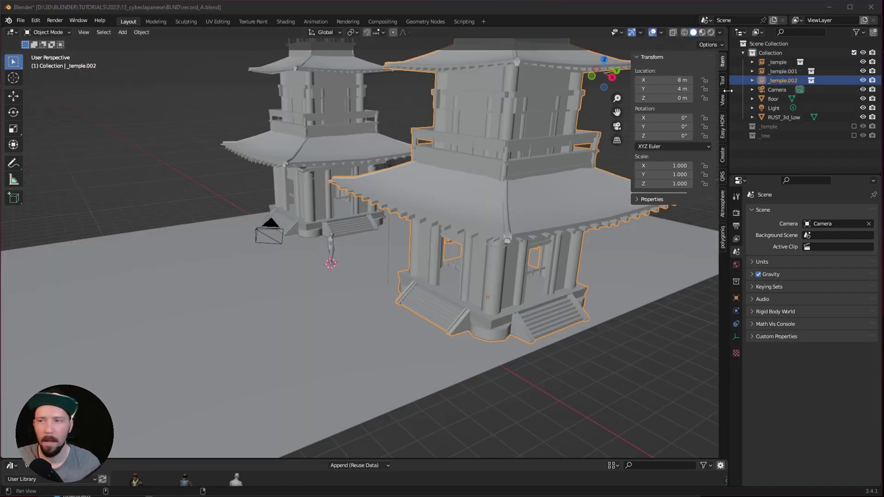
- Duplicate the temple instance at X 8 m and set the copy's Y location to 18 m
left_click(681, 88)
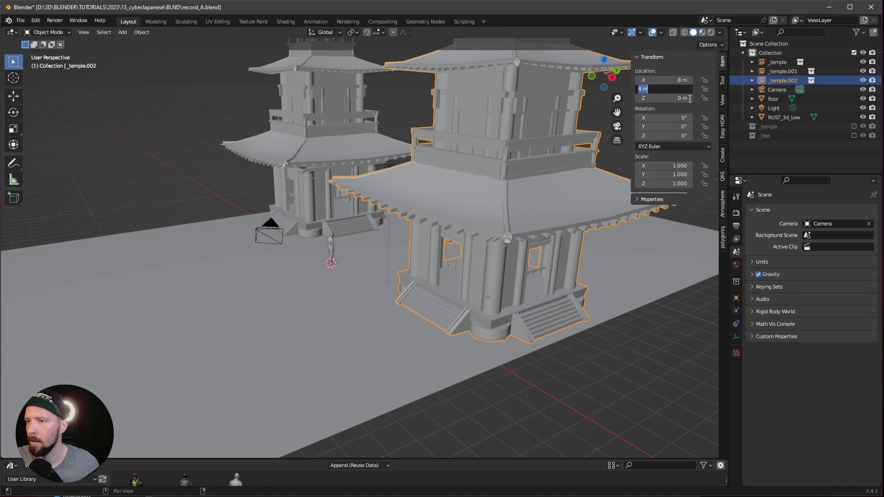
type("18")
key("Return")
middle_click_drag(512, 224, 507, 278)
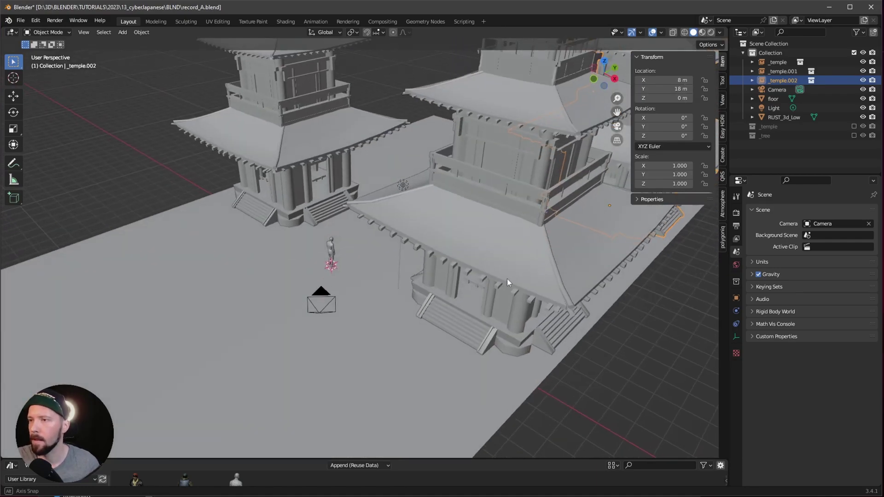
middle_click_drag(581, 233, 419, 309, "shift")
- Duplicate the rear temple instance in place and set the new copy's X location to -8 m
key("shift+d")
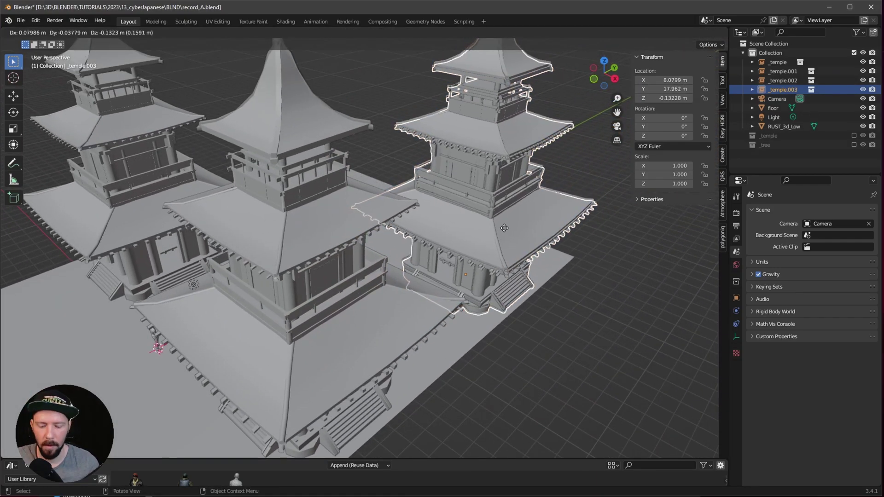
right_click(505, 228)
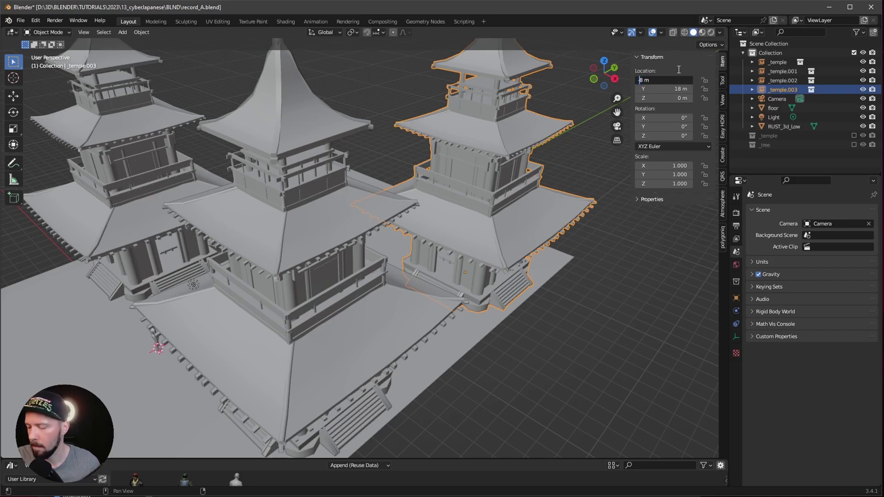
type("-")
key("Return")
middle_click_drag(410, 229, 444, 219)
middle_click_drag(408, 249, 399, 271)
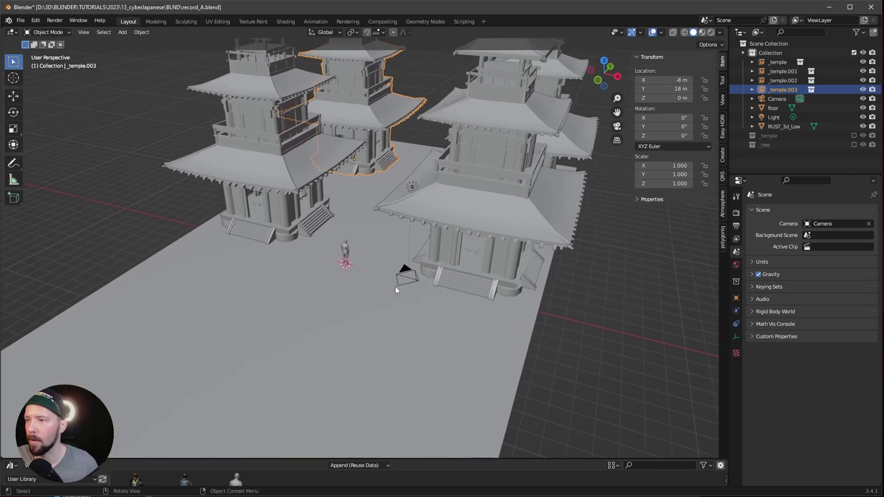
- Select the floor, then enlarge the Asset Browser area and change it to the Shader Editor
left_click(365, 328)
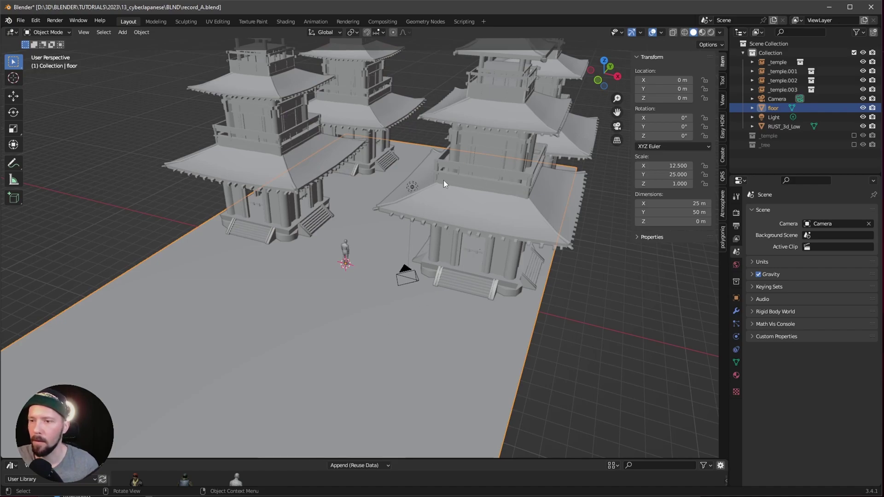
left_click_drag(384, 313, 388, 293, "alt")
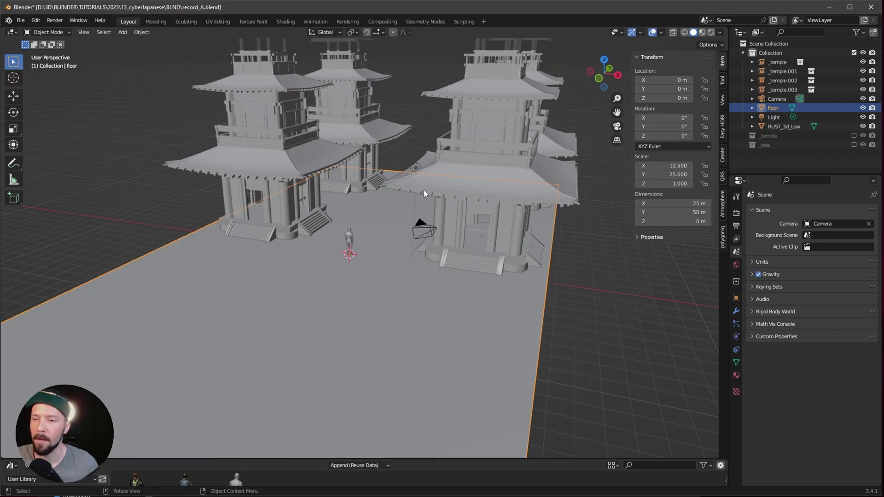
scroll(408, 204, "up", 2)
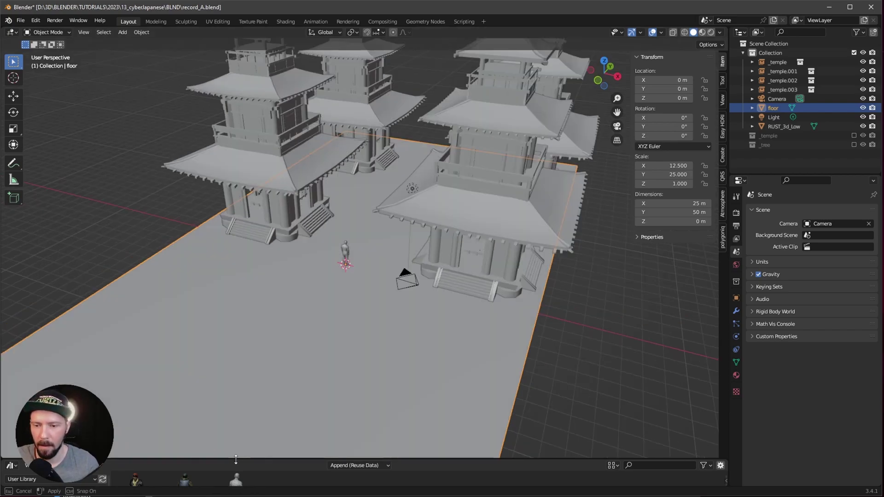
left_click_drag(236, 460, 235, 347)
left_click(11, 353)
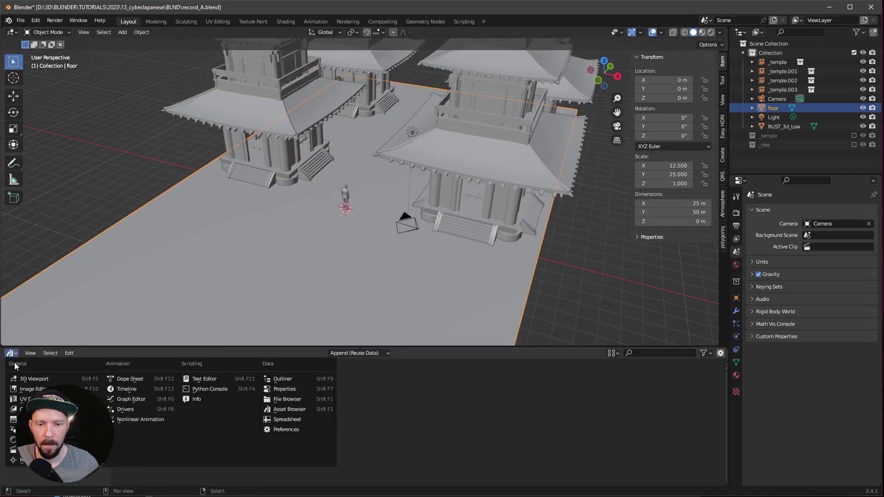
left_click(32, 440)
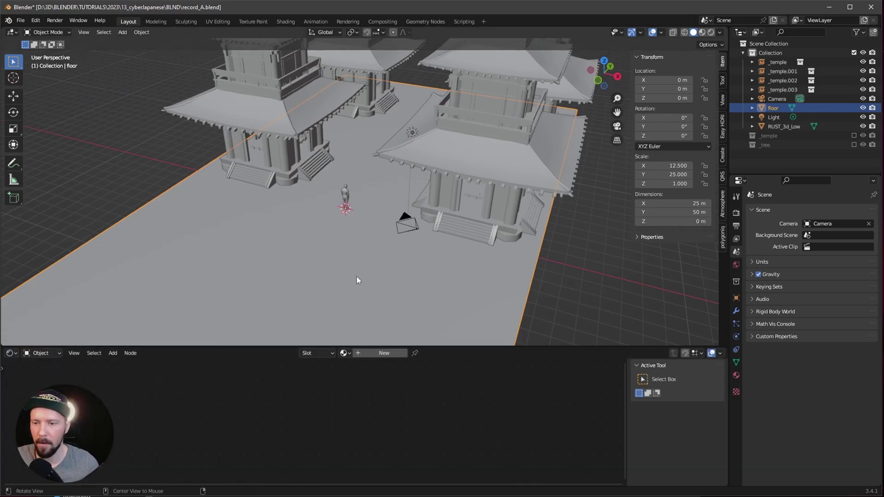
- Create a new material for the floor and switch the viewport to Material Preview shading
middle_click_drag(356, 276, 362, 265)
left_click(377, 353)
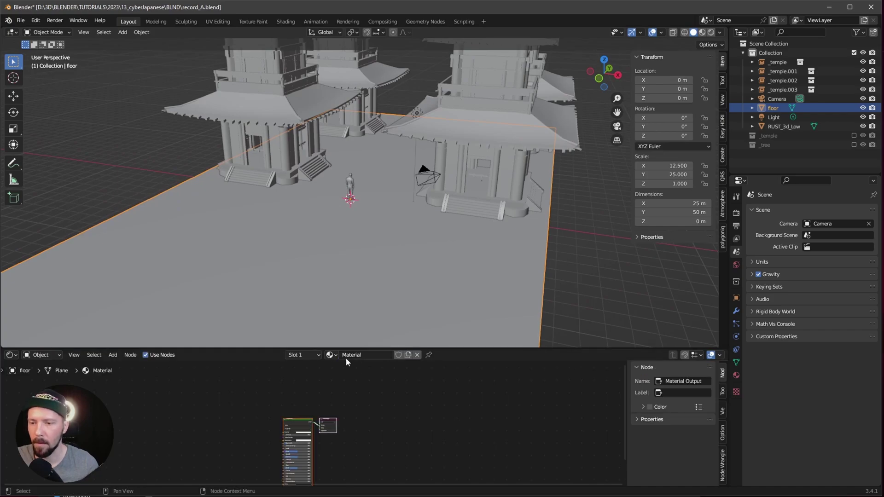
key("z")
left_click(413, 339)
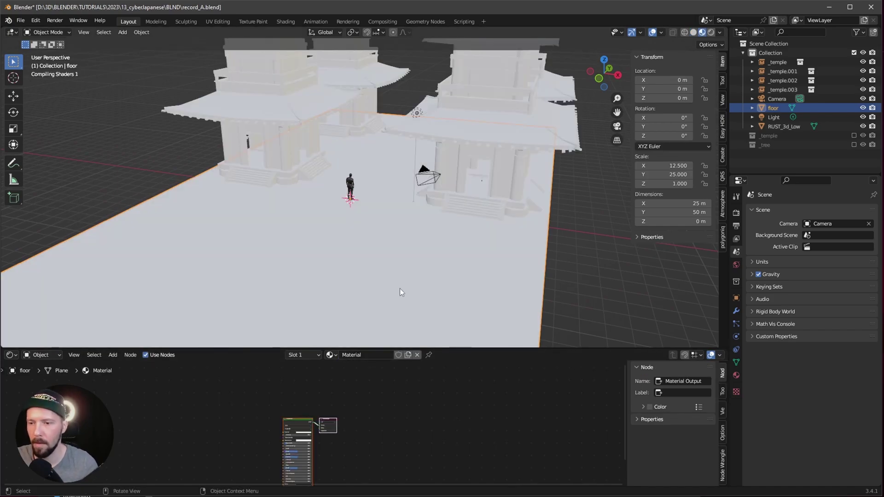
middle_click_drag(400, 288, 416, 261)
scroll(416, 261, "up", 1)
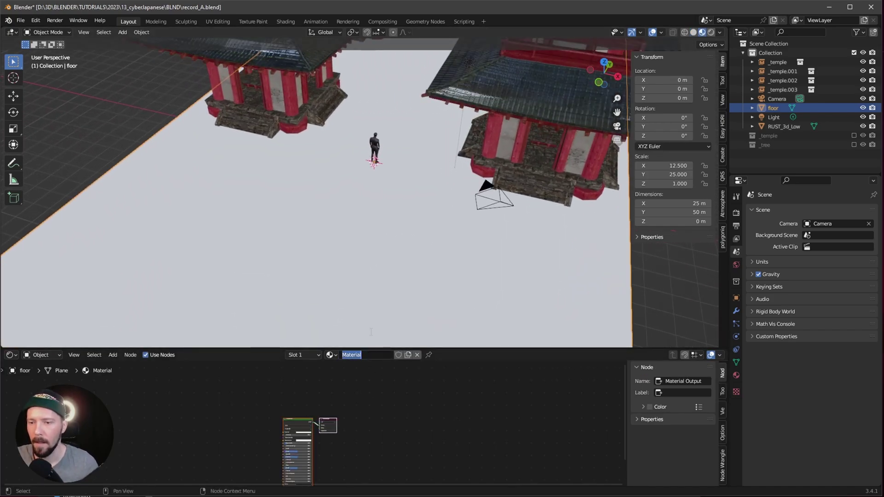
- Name the floor's new material M_floor and select its Principled BSDF node
double_click(367, 355)
type("M_floor")
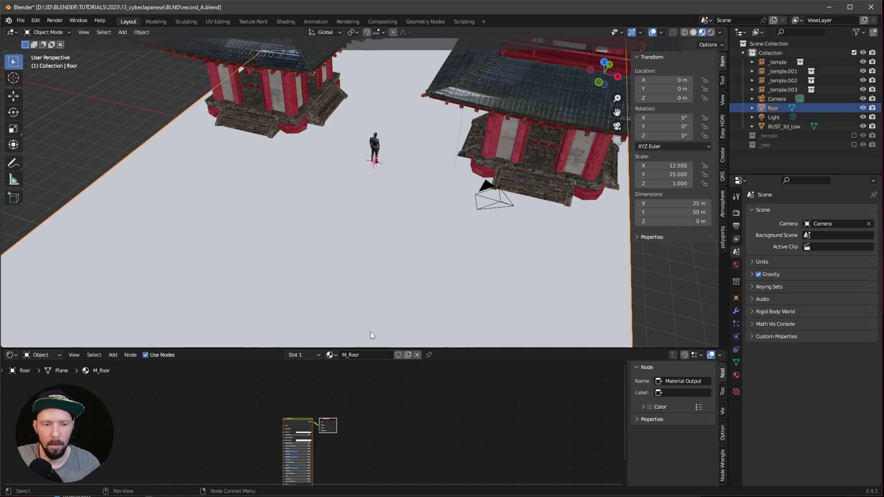
left_click(277, 314)
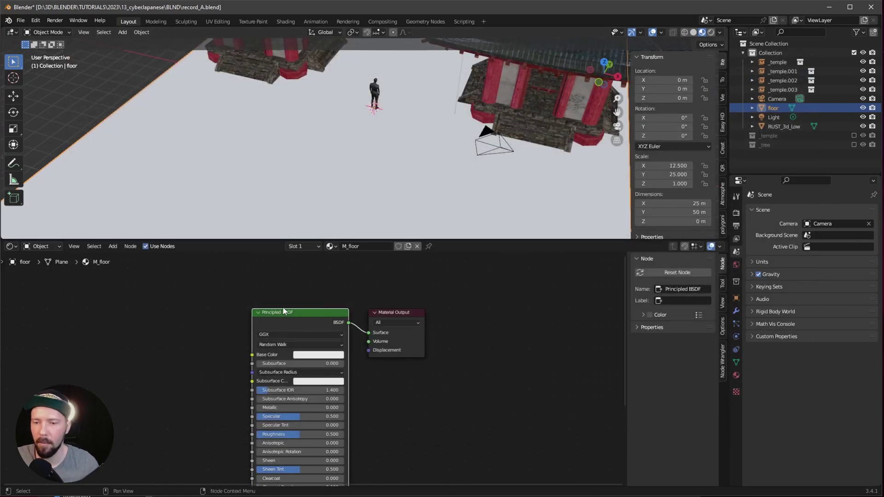
- Search the add-on preferences for "wra" to check whether Node Wrangler is enabled
key("ctrl+shift+t")
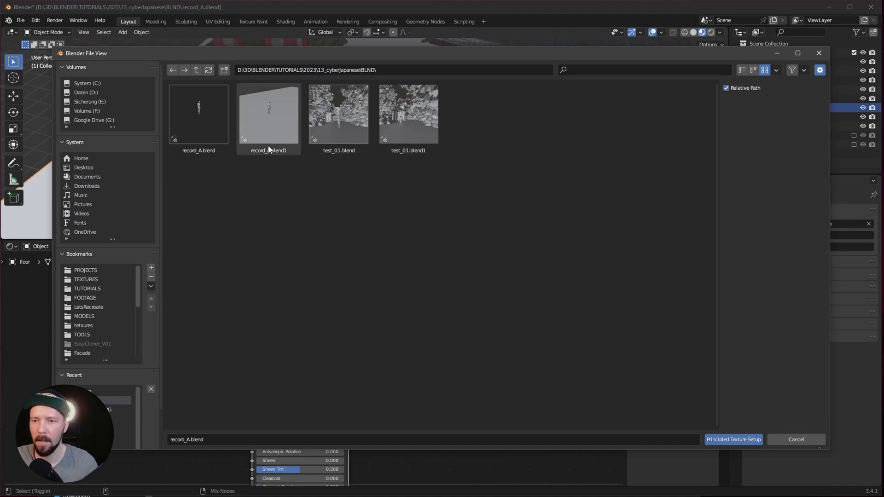
key("Escape")
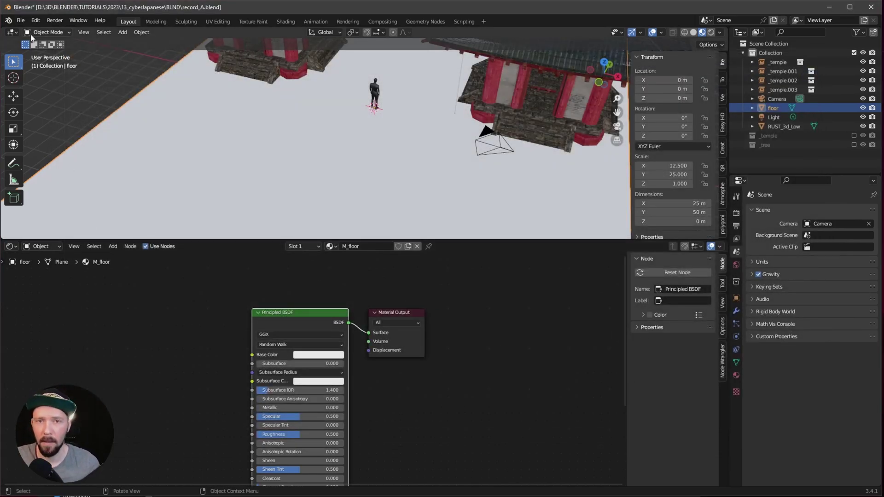
left_click(35, 21)
left_click(79, 161)
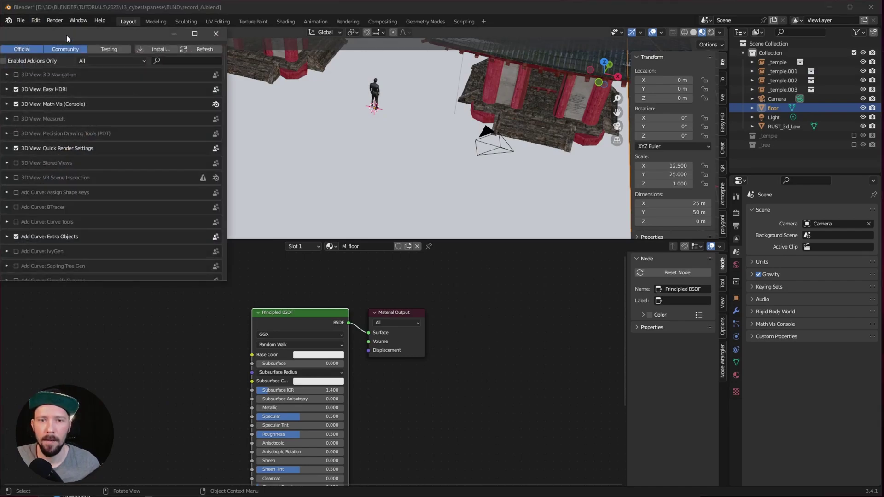
left_click_drag(66, 34, 242, 53)
left_click(355, 81)
type("wrabr")
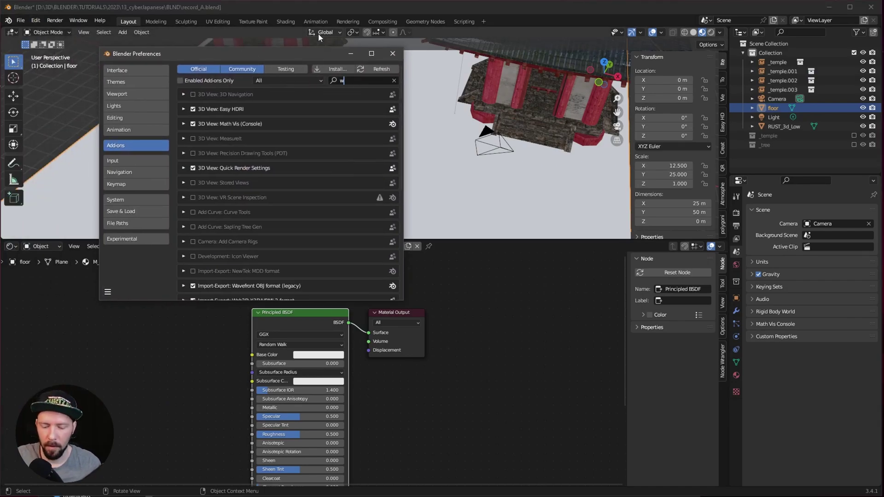
key("BackSpace")
key("BackSpace")
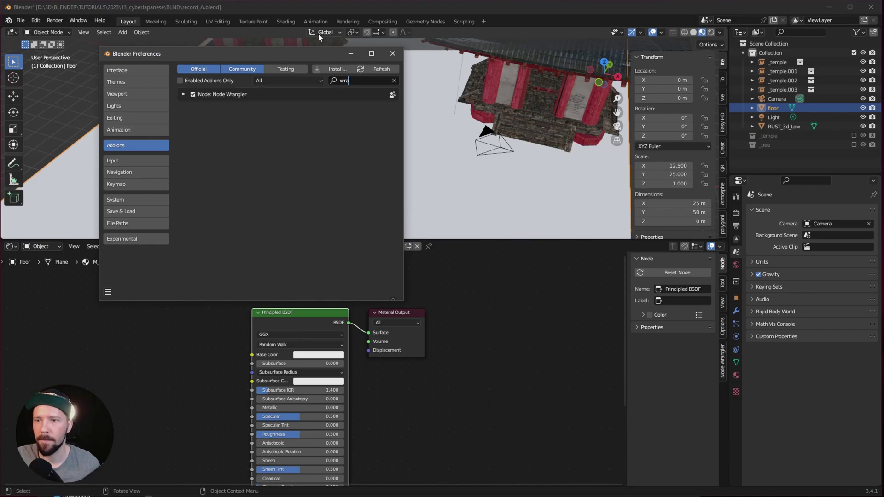
left_click(391, 54)
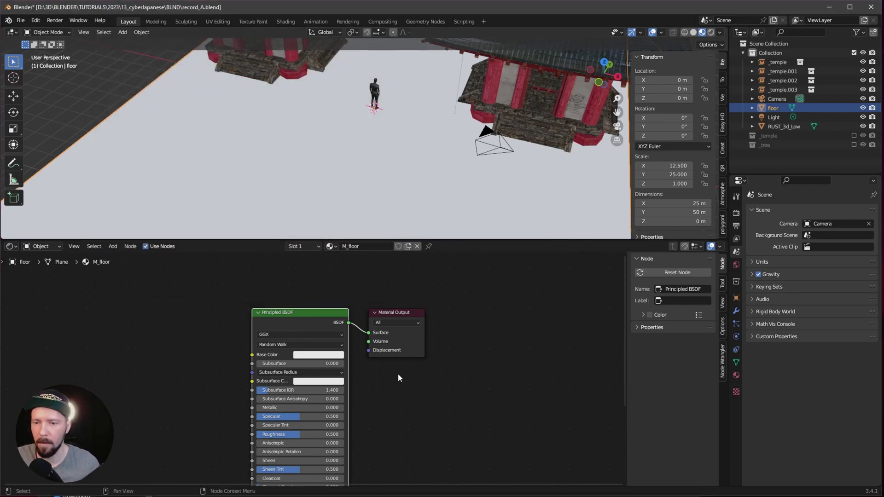
- Run Principled Texture Setup on the floor shader with the Color, NormalDX and Roughness maps from footage\Tiles090_4K-JPG
key("ctrl+shift+t")
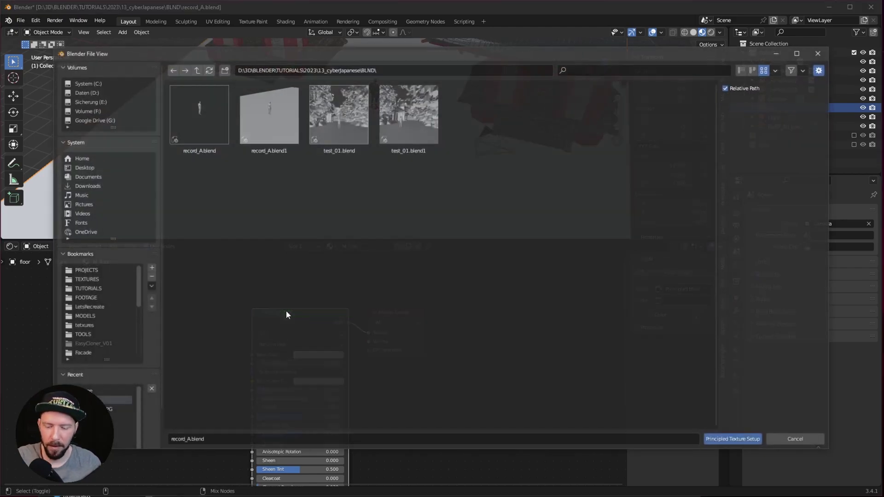
left_click(196, 70)
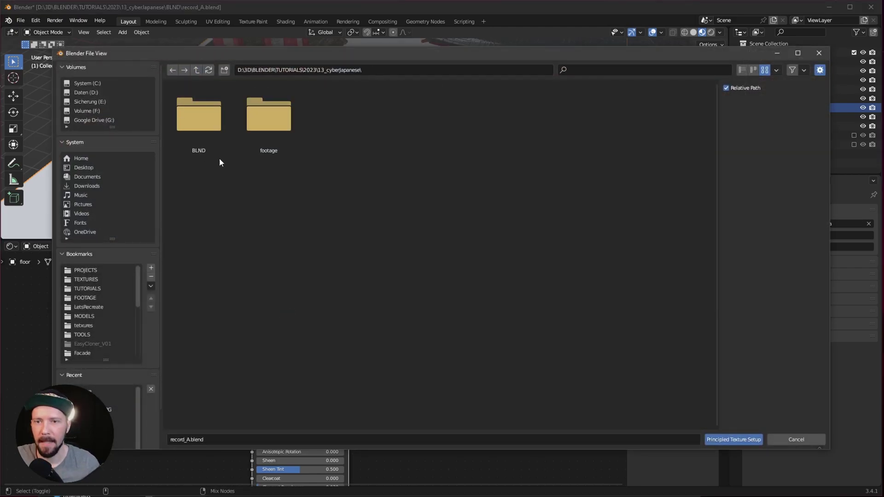
left_click(261, 120)
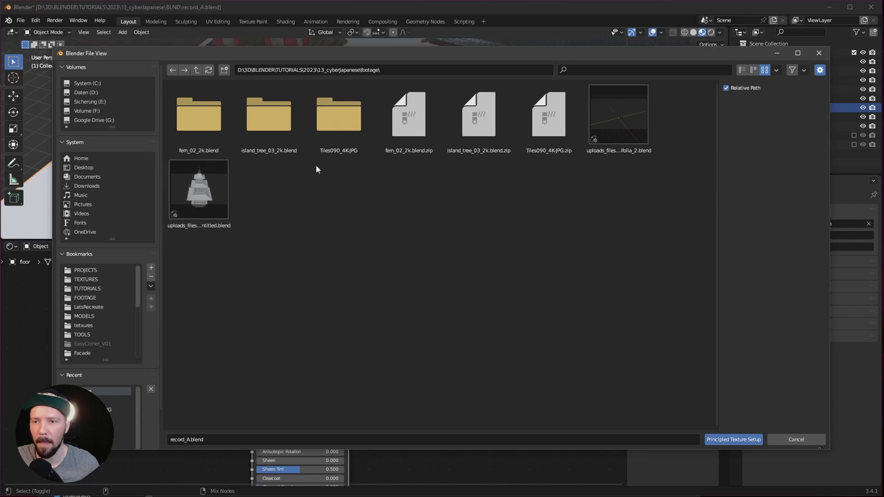
left_click(341, 123)
left_click(341, 122)
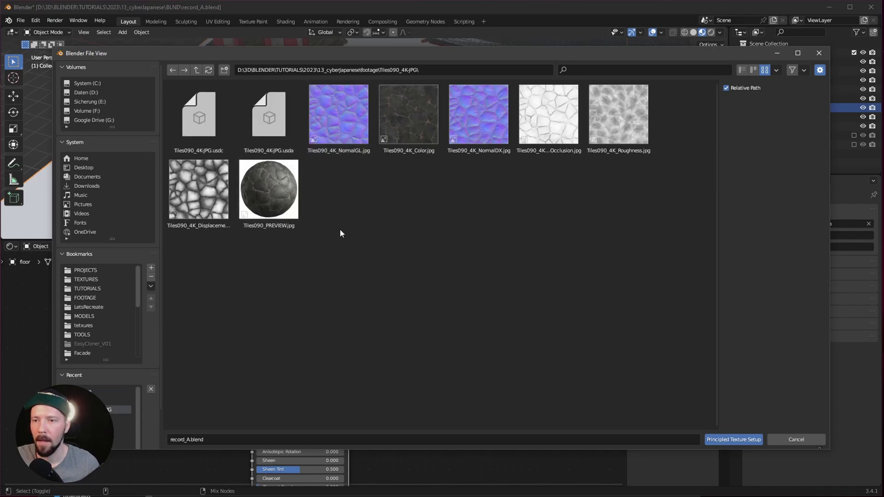
left_click(417, 125)
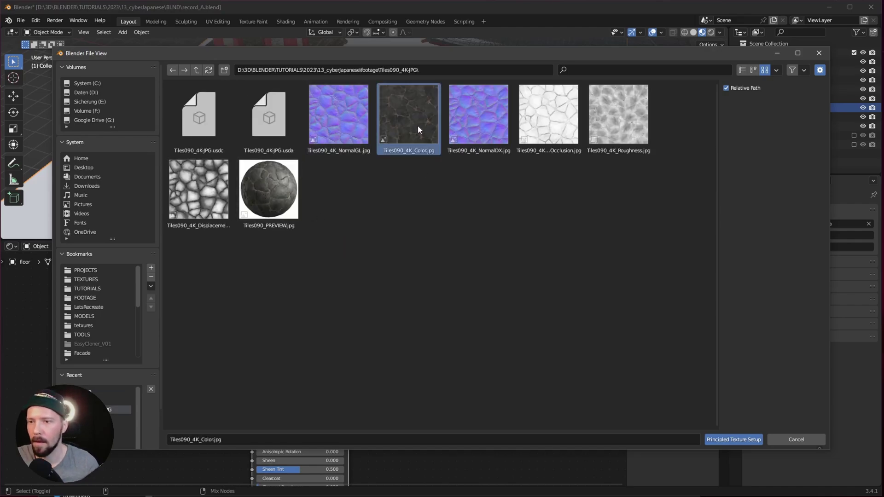
left_click(465, 132, "shift")
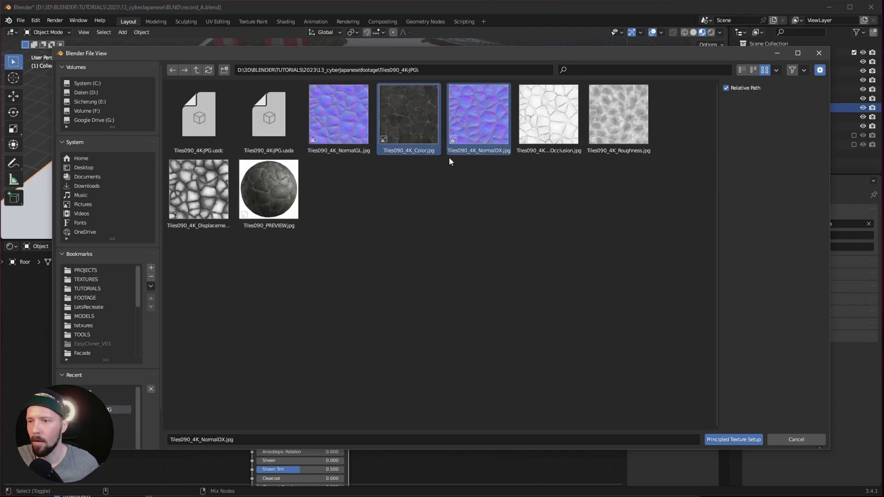
left_click(625, 125, "shift")
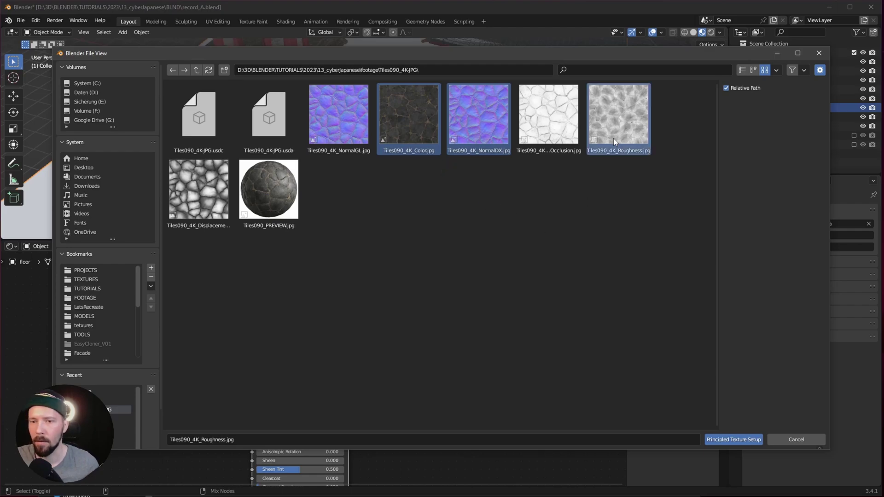
left_click(751, 440)
- Set the floor texture's Mapping node scale to X 20 and Y 40
middle_click_drag(323, 173, 351, 164)
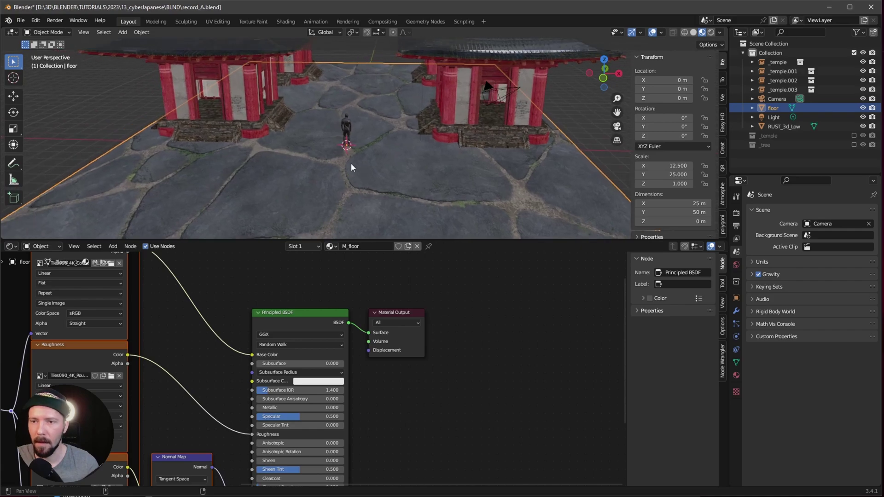
middle_click_drag(99, 338, 229, 343)
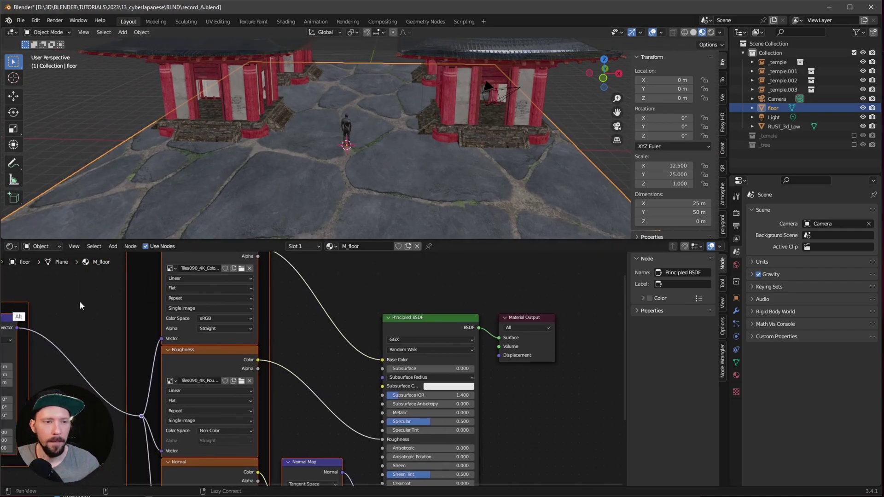
left_click_drag(103, 347, 253, 308, "alt")
left_click_drag(206, 408, 207, 400, "ctrl+alt")
middle_click_drag(207, 401, 216, 387, "ctrl")
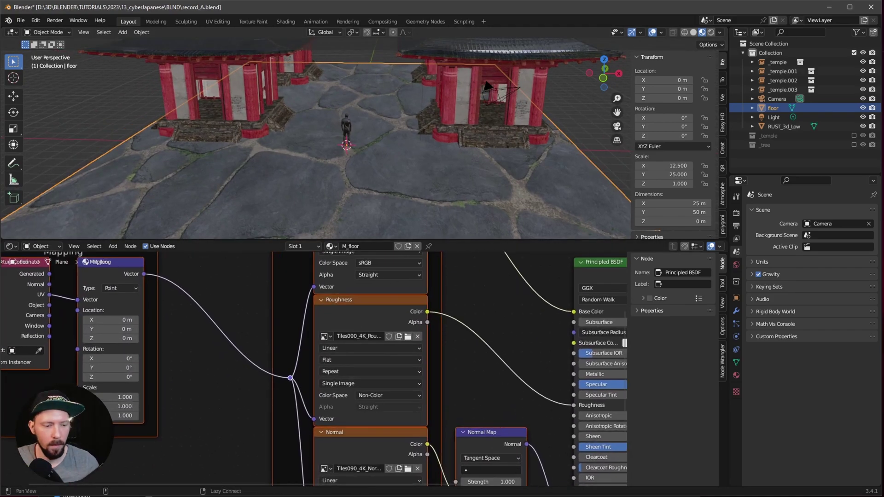
left_click(122, 397)
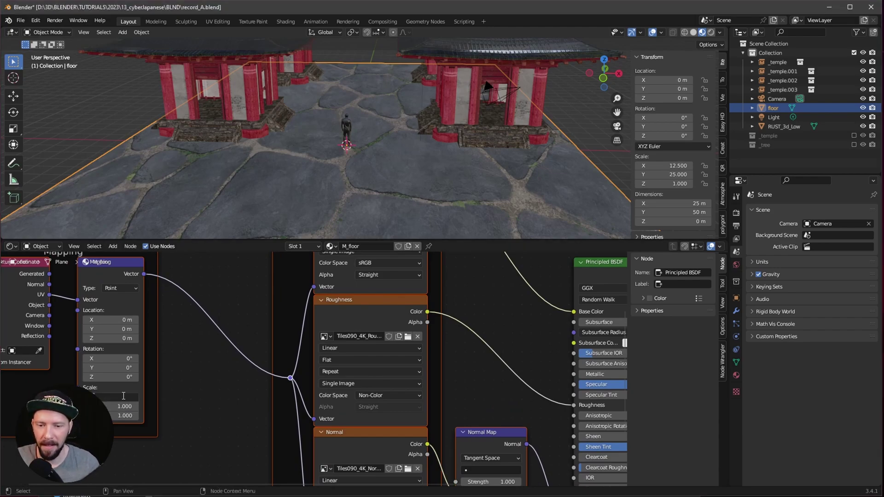
type("20")
key("Tab")
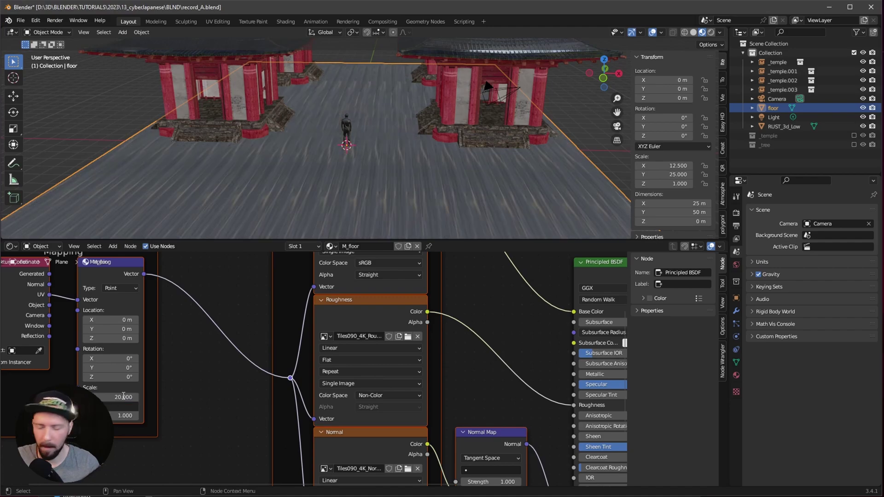
type("40")
key("Return")
- Insert a ColorRamp node between the Roughness texture's colour output and the Principled BSDF's Roughness input
scroll(363, 174, "up", 4)
mouse_move(349, 184)
left_mouse_down("alt")
mouse_move(382, 159)
mouse_move(347, 186)
mouse_move(377, 180)
mouse_move(360, 172)
left_mouse_up("alt")
scroll(360, 176, "up", 2)
middle_click_drag(539, 298, 392, 343)
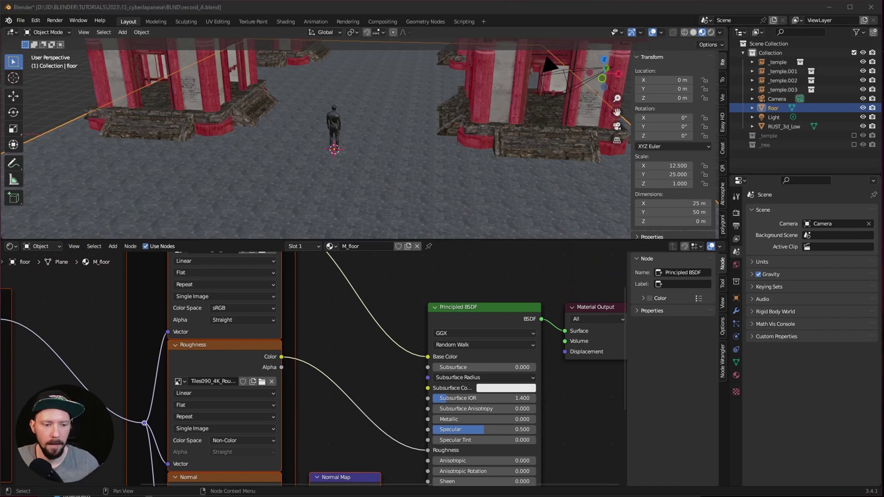
key("shift+a")
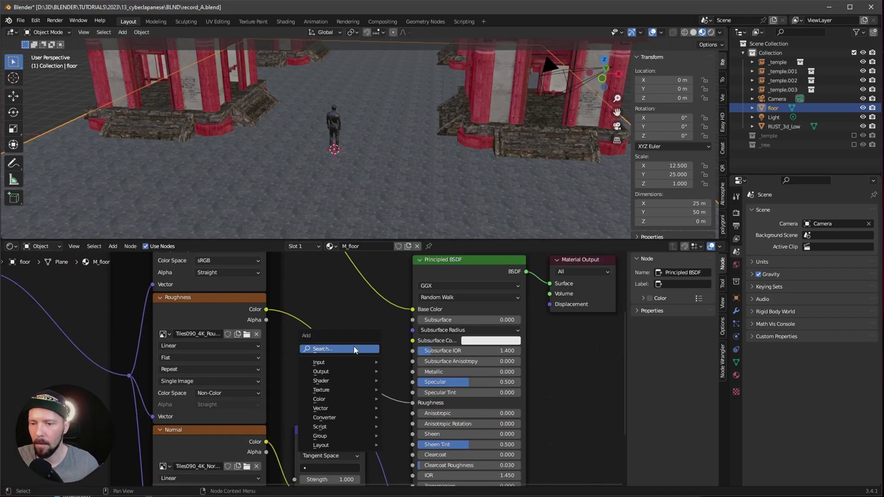
left_click(356, 351)
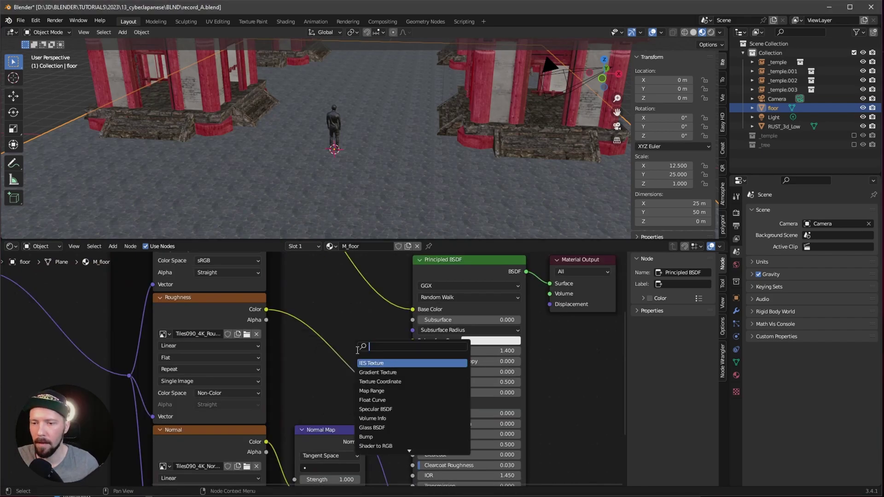
type("ramp")
key("Return")
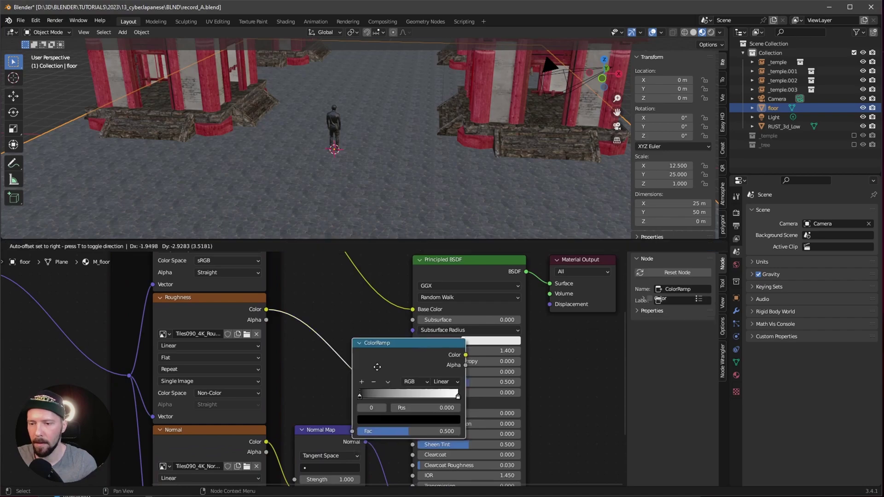
left_click(337, 342)
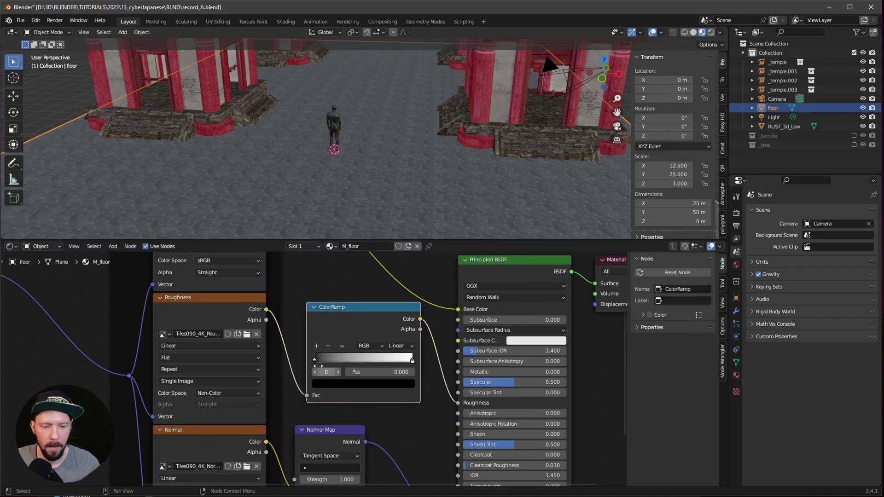
- Move the ColorRamp's black stop to position 0.714 and examine the floor's shine up close
left_click_drag(317, 360, 383, 361)
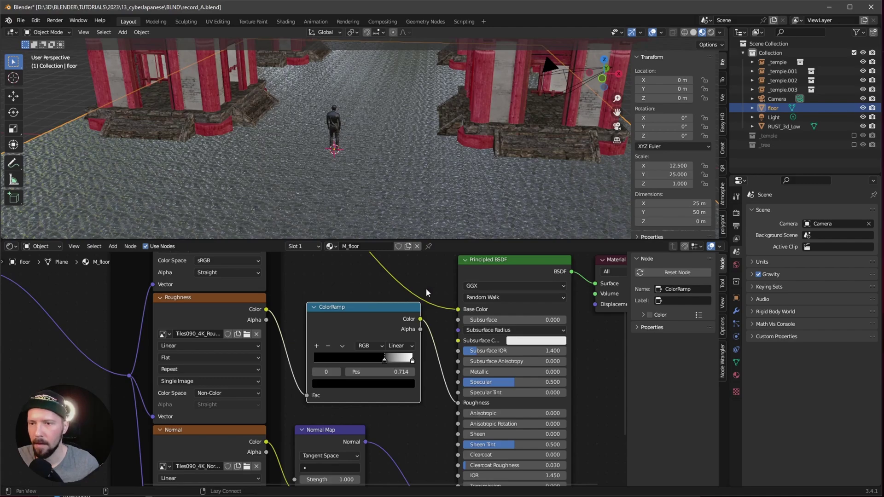
left_click_drag(382, 184, 357, 170, "alt")
scroll(338, 178, "up", 5)
middle_click_drag(358, 170, 400, 170)
scroll(383, 335, "up", 4)
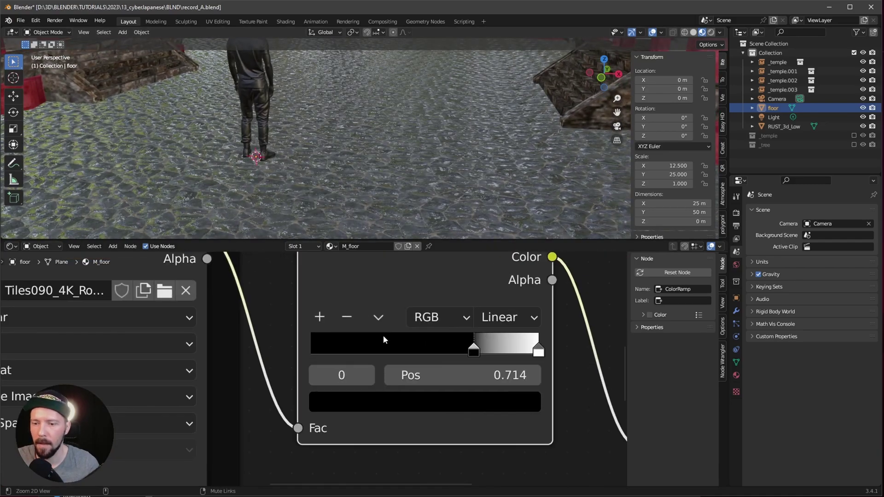
- Set the Normal Map node's strength to 10
left_click_drag(383, 340, 364, 313, "ctrl+alt")
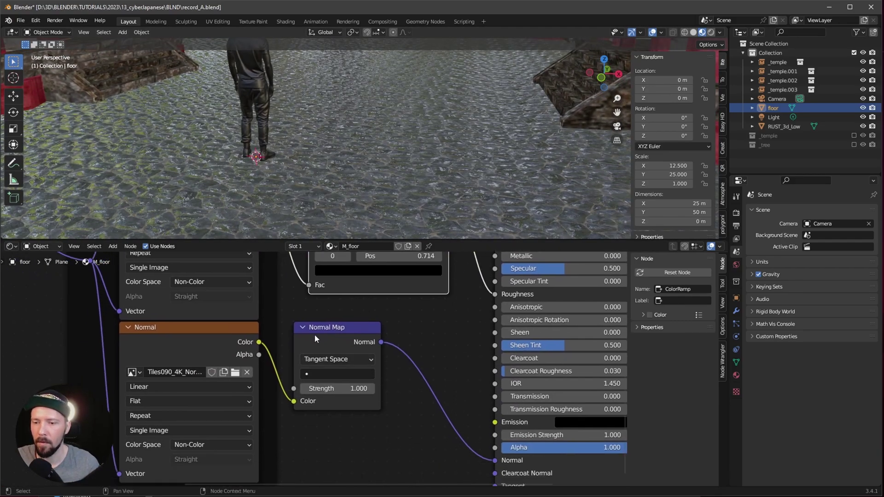
left_click(347, 390)
type("10")
key("Return")
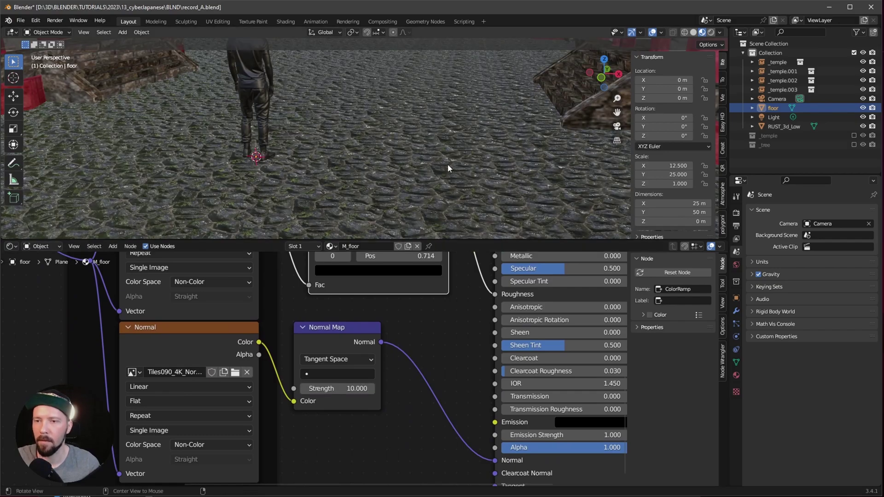
- Move the Material Output node away from the Principled BSDF to make room between them
scroll(449, 169, "down", 5)
scroll(525, 325, "down", 6)
middle_click_drag(525, 325, 435, 356)
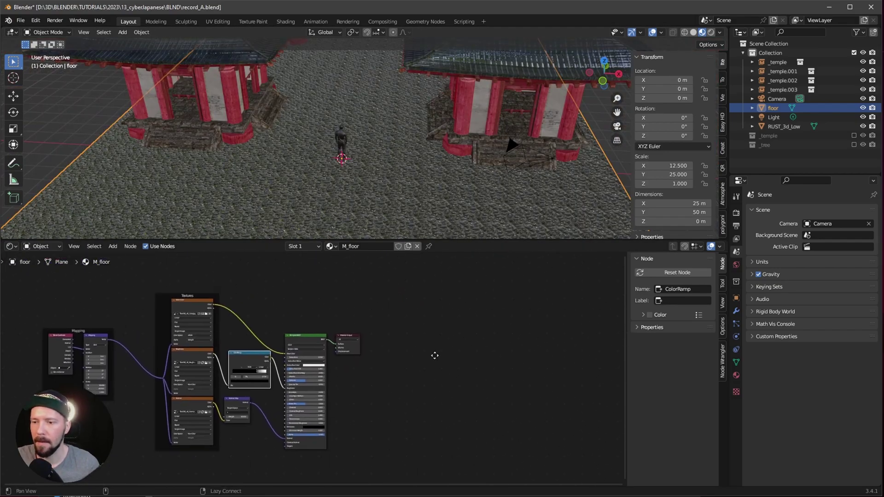
scroll(435, 356, "up", 3)
left_click_drag(316, 350, 448, 355)
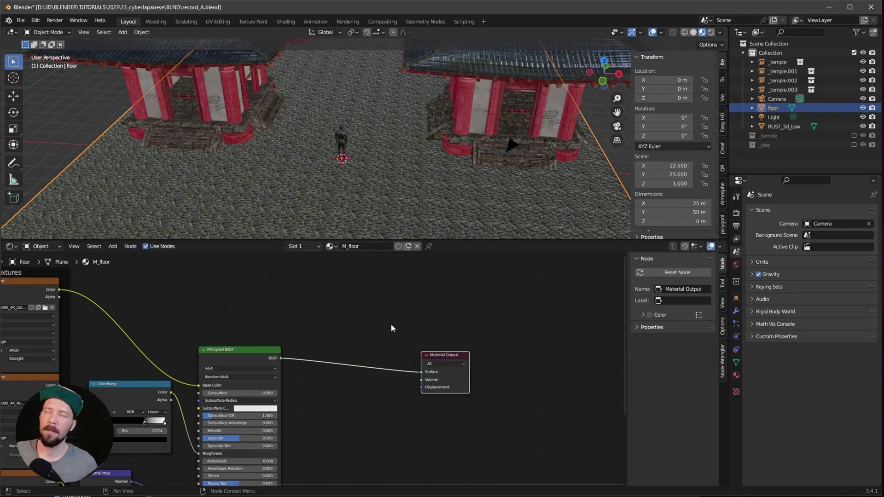
middle_click_drag(392, 314, 376, 324)
left_click_drag(426, 364, 451, 362)
scroll(385, 339, "down", 2)
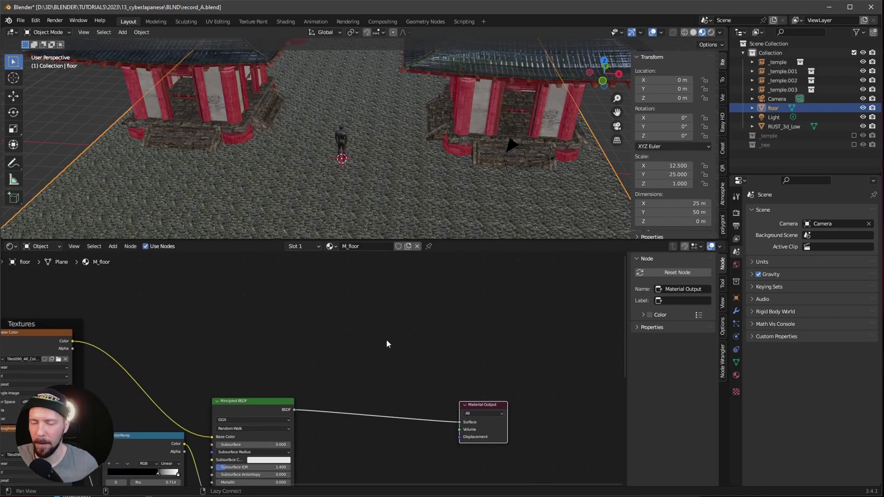
- Duplicate the Principled BSDF node and place the copy directly above the original
left_click(265, 399)
key("shift+d")
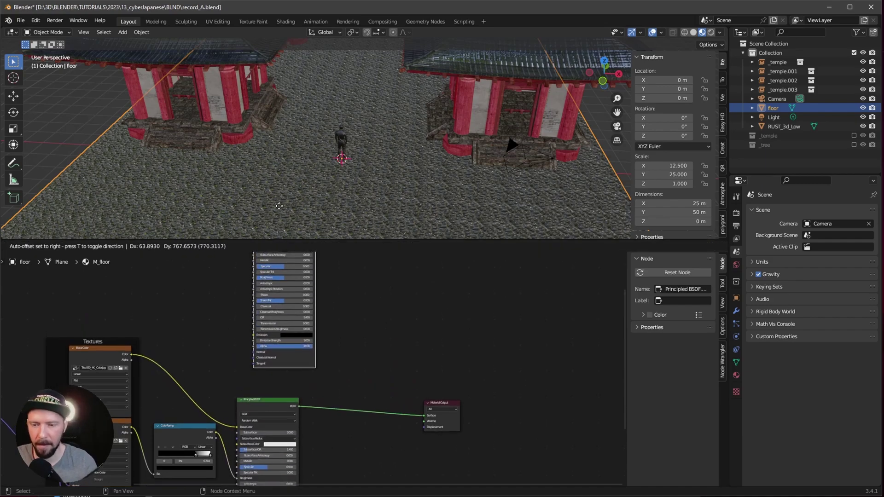
left_click(260, 290)
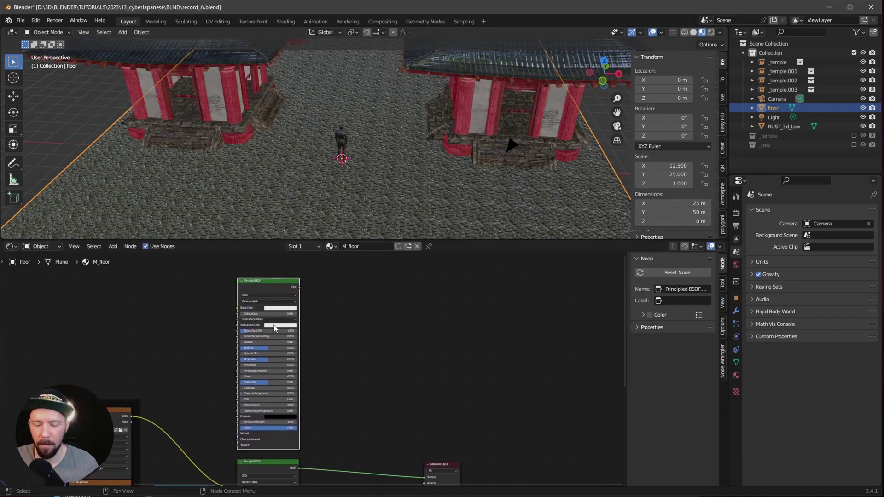
- Insert a Mix Shader before the Material Output and connect the upper Principled BSDF to its second shader input
middle_click_drag(391, 361, 350, 339)
left_click_drag(400, 443, 470, 436)
key("shift+a")
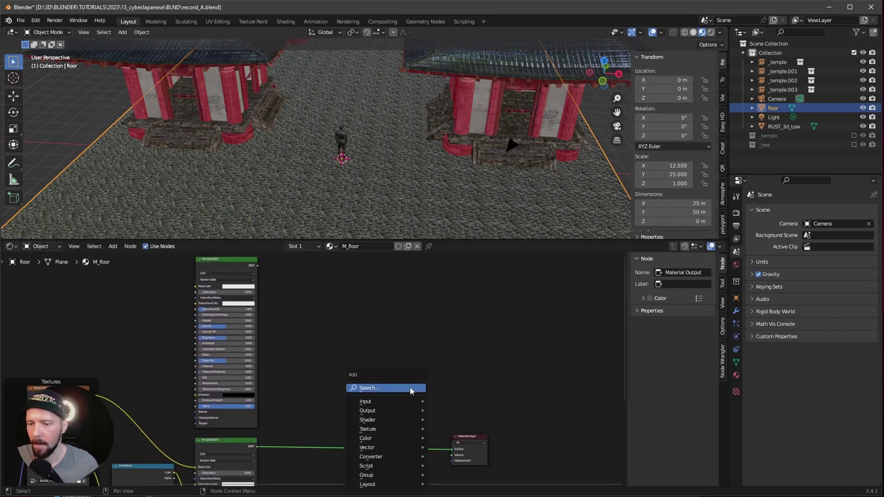
left_click(411, 389)
type("mix")
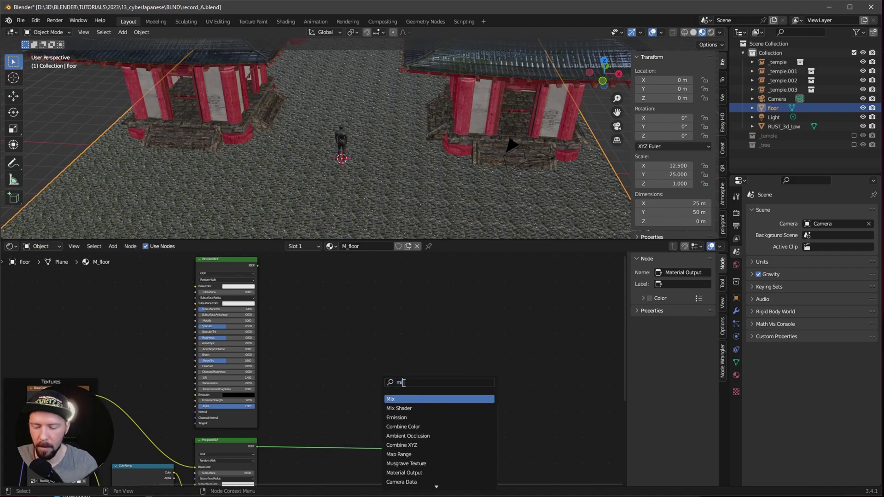
left_click(418, 407)
left_click(422, 448)
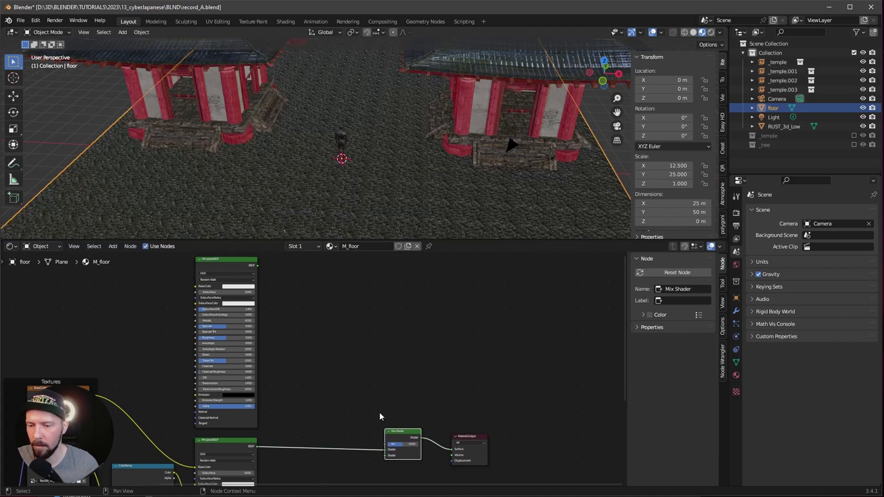
left_click_drag(258, 266, 385, 454)
- Compare the two floor shaders by setting the Mix Shader's factor to 1, 0 and finally 0.5
scroll(385, 454, "up", 3)
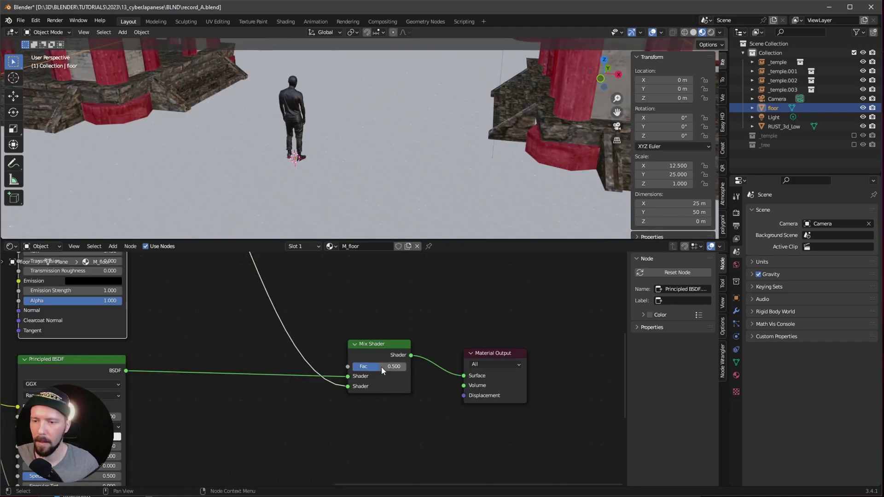
left_click_drag(380, 372, 416, 368)
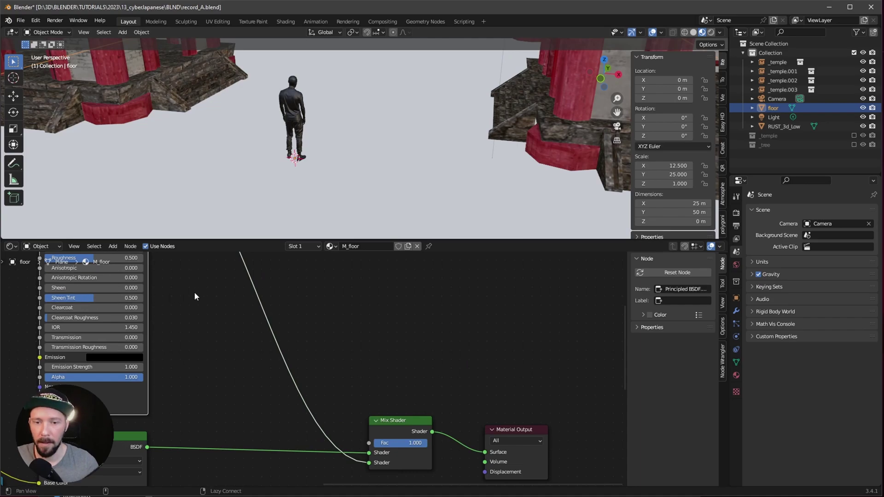
scroll(193, 297, "down", 4)
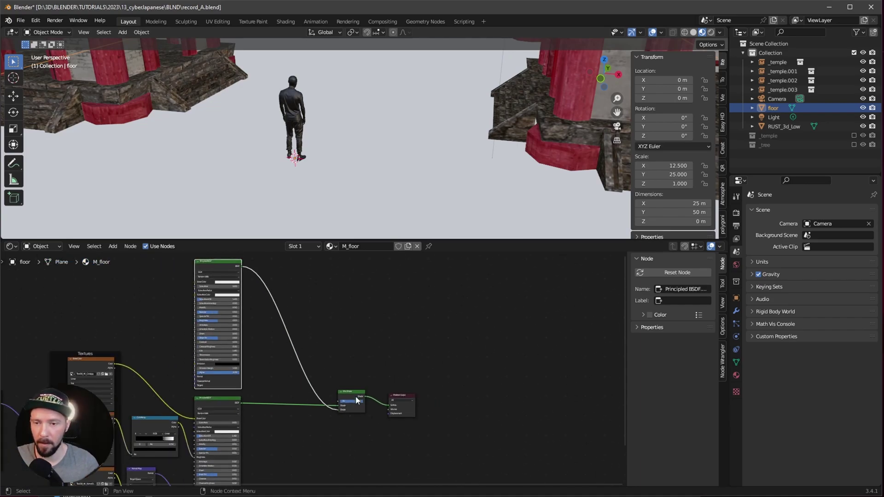
scroll(312, 366, "up", 4)
left_click_drag(400, 435, 275, 438)
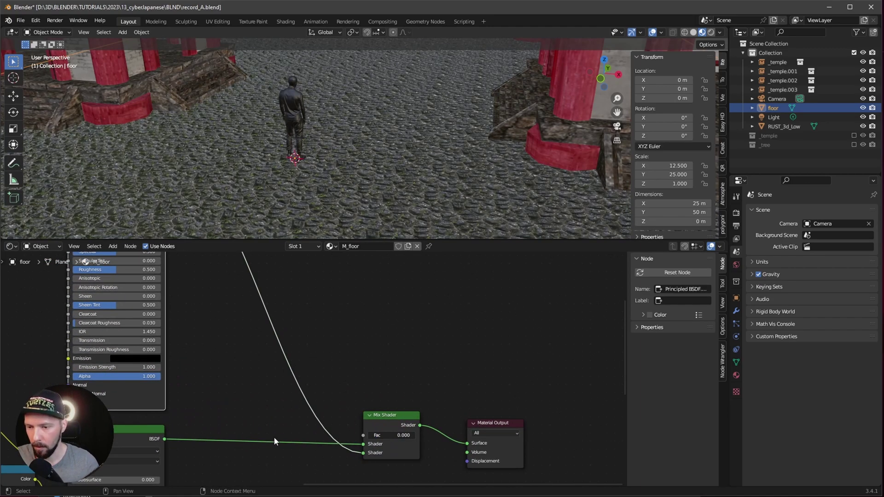
middle_click_drag(236, 423, 266, 388)
scroll(267, 358, "down", 1)
middle_click_drag(294, 358, 285, 382)
left_click(383, 447)
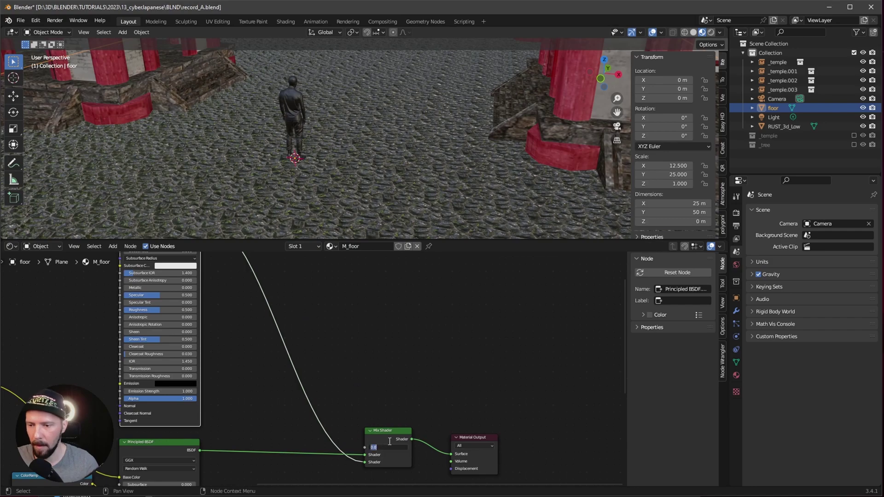
type(".5")
key("Return")
- Spread the nodes apart, moving the Mix Shader and Material Output farther from the two Principled BSDF nodes
scroll(320, 369, "down", 3)
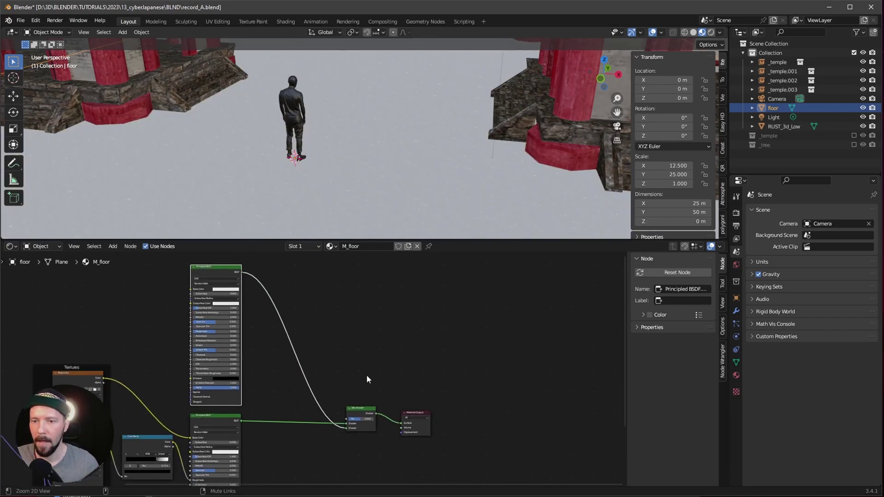
left_click_drag(216, 268, 206, 268)
left_click_drag(455, 392, 354, 448)
left_click_drag(363, 409, 416, 409)
- Add a Noise Texture node above the Mix Shader and connect its Fac output to the Mix Shader's factor
key("shift+a")
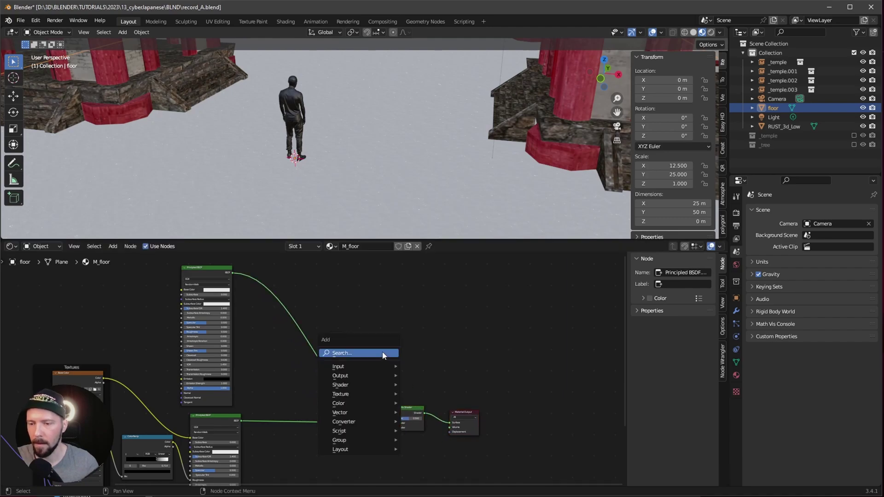
type("noi")
left_click(427, 368)
left_click(391, 329)
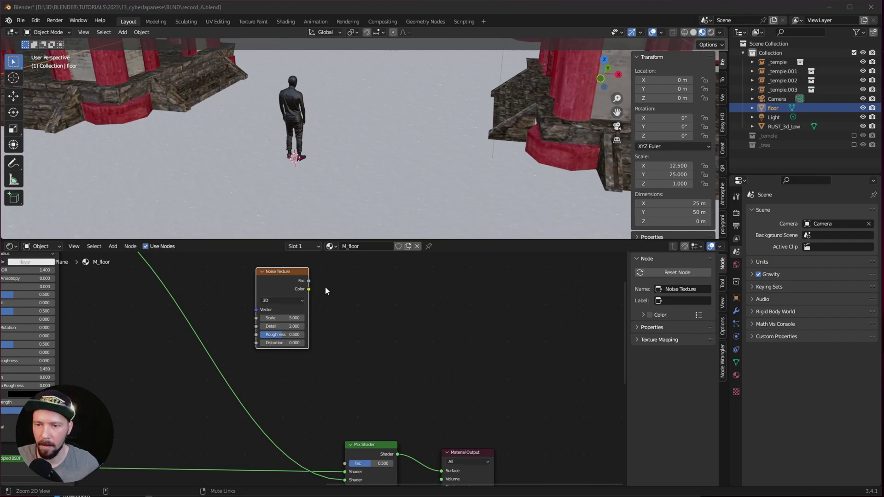
left_click_drag(308, 281, 344, 464)
left_click_drag(276, 272, 256, 267)
- Insert a ColorRamp node on the link between the Noise Texture and the Mix Shader's factor
key("shift+a")
type("ra")
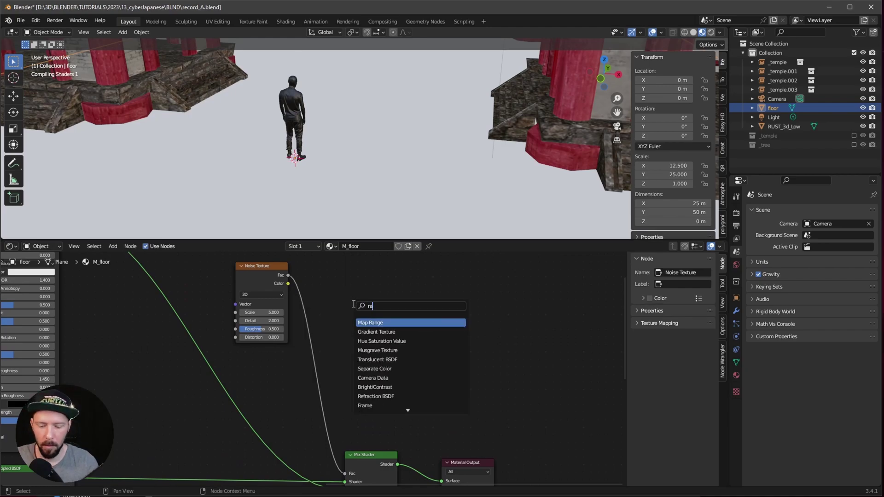
type("mp")
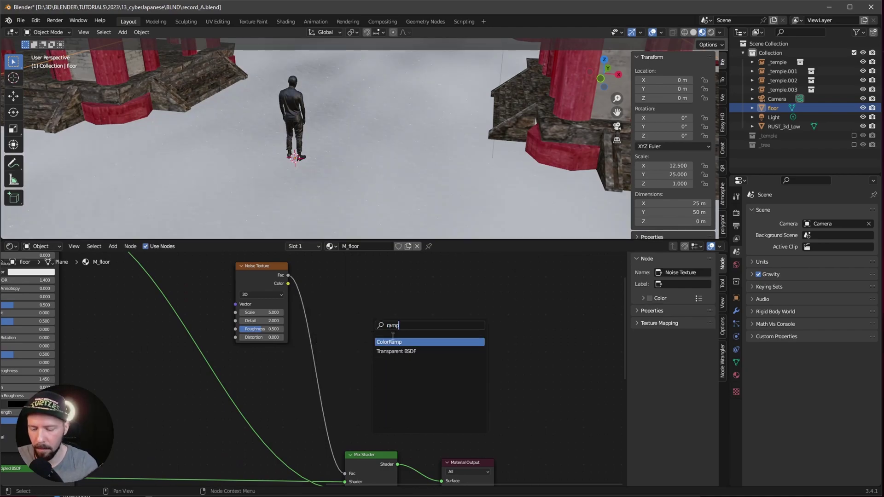
key("Return")
left_click(339, 347)
middle_click_drag(381, 317, 359, 304)
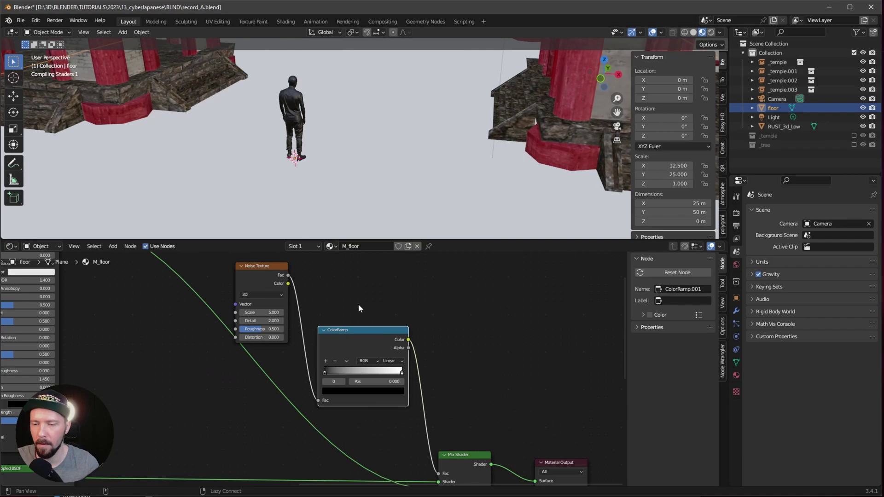
- Sharpen the floor mask by moving the new ColorRamp's black stop to 0.464 and the white stop right beside it
scroll(352, 334, "up", 4)
middle_click_drag(499, 311, 461, 327)
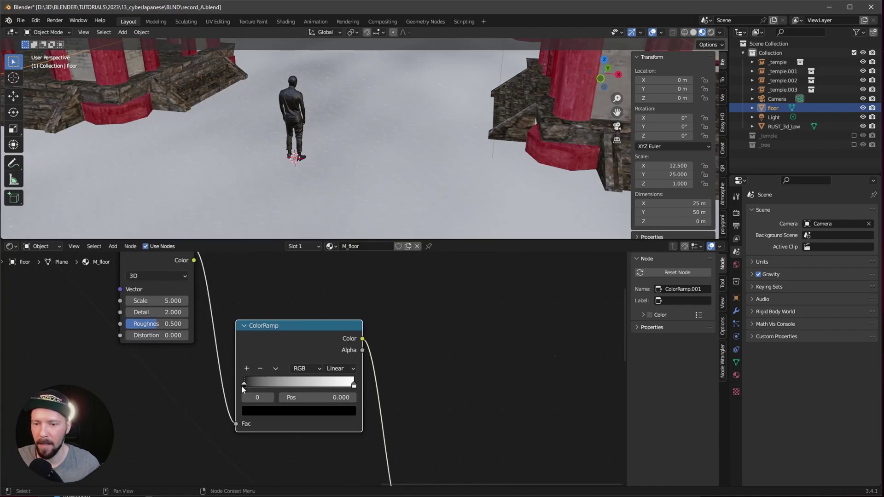
left_click_drag(242, 385, 290, 385)
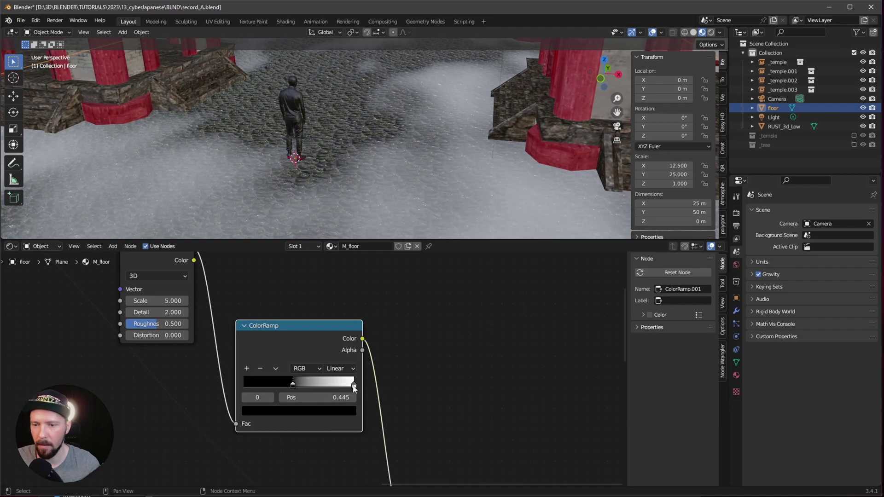
left_click_drag(354, 384, 294, 386)
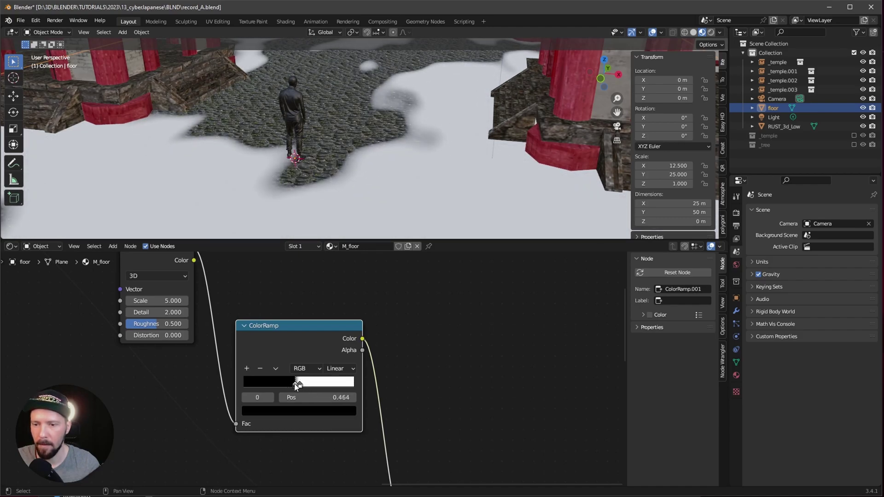
mouse_move(403, 189)
middle_mouse_down()
mouse_move(347, 203)
mouse_move(385, 187)
mouse_move(356, 189)
mouse_move(397, 176)
middle_mouse_up()
- Set the Noise Texture's scale to 21 and detail to 3.7, and examine the patches on the floor
middle_click_drag(276, 322, 295, 350)
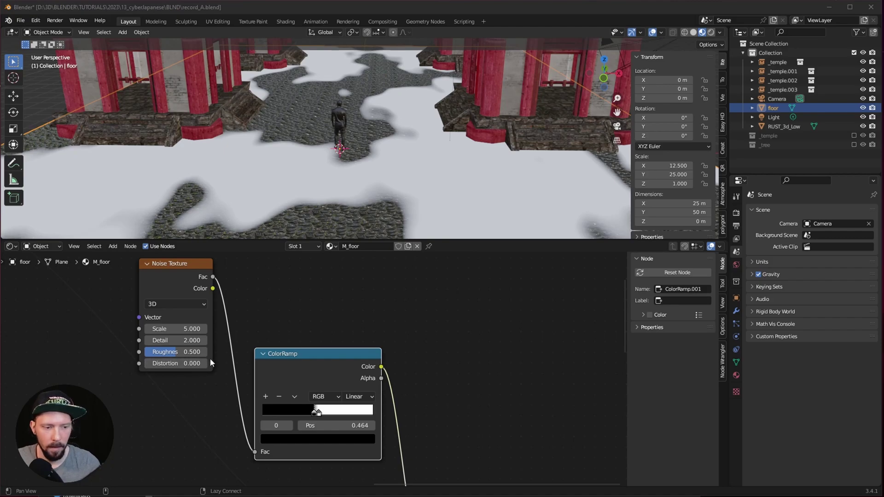
left_click(189, 328)
type("21")
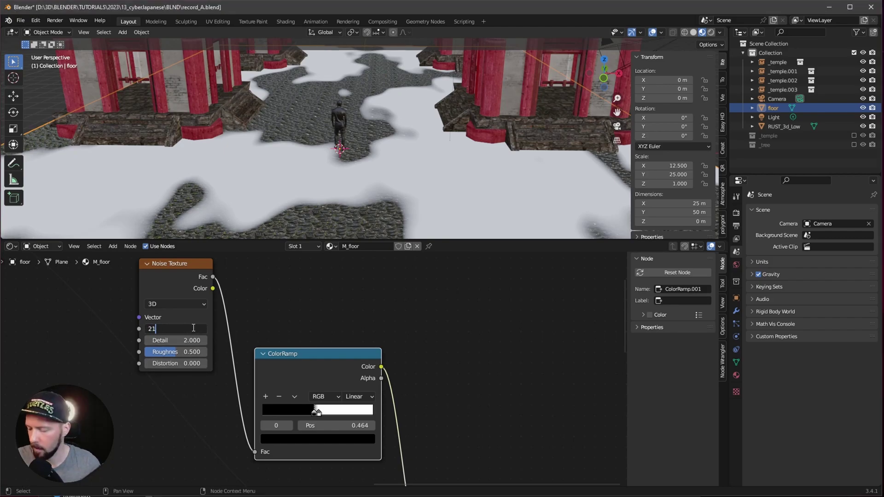
key("Return")
scroll(225, 377, "up", 1)
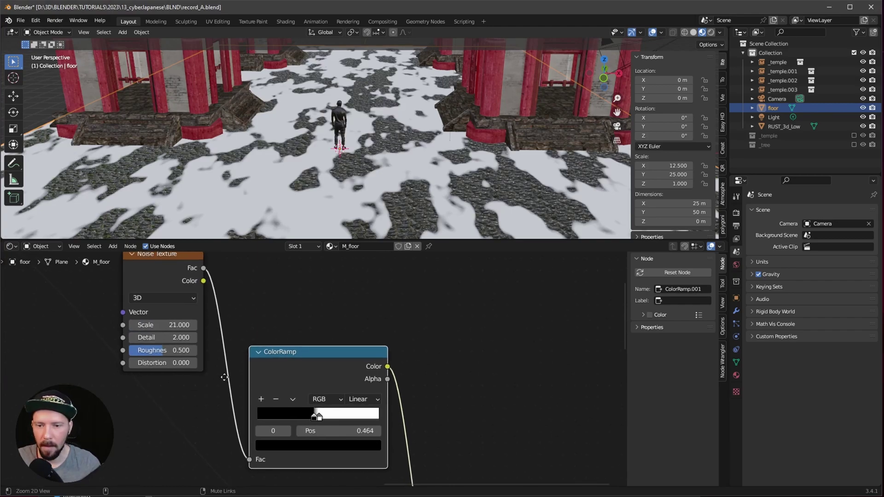
left_click(177, 337)
type("3.7")
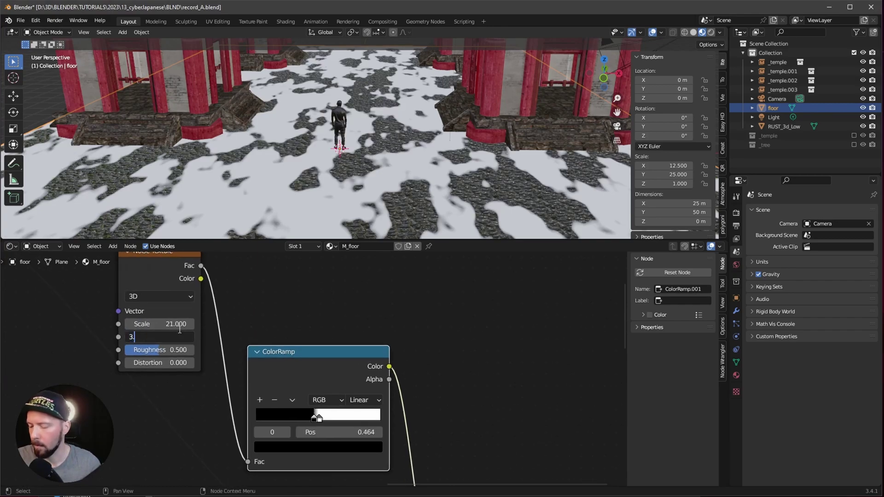
key("Return")
middle_click_drag(442, 225, 458, 187, "ctrl")
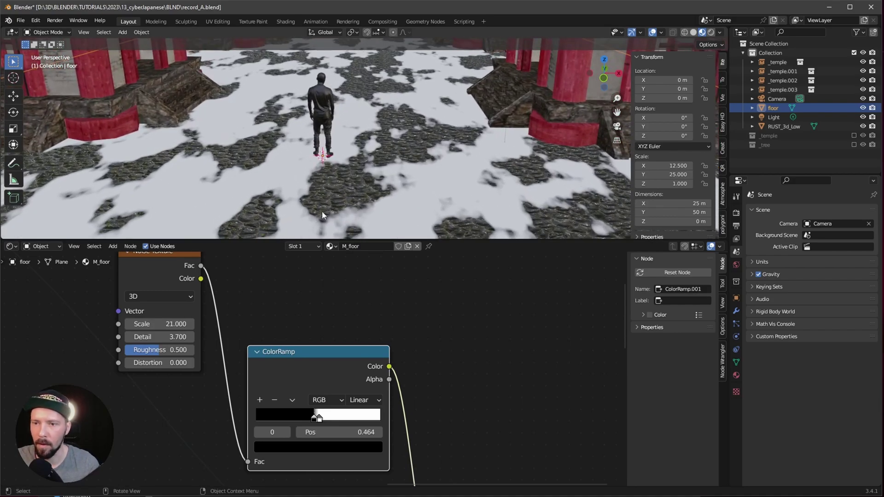
left_click_drag(331, 302, 308, 309, "alt")
left_click_drag(422, 201, 430, 201, "alt")
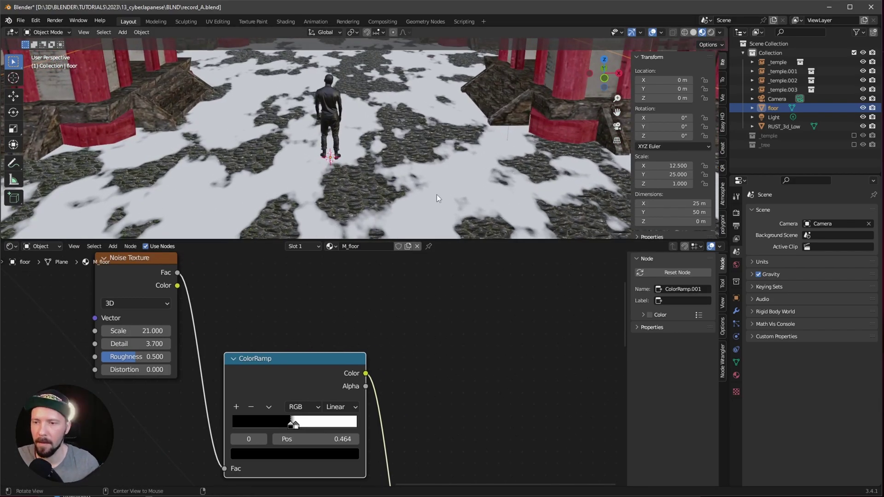
middle_click_drag(437, 194, 388, 142)
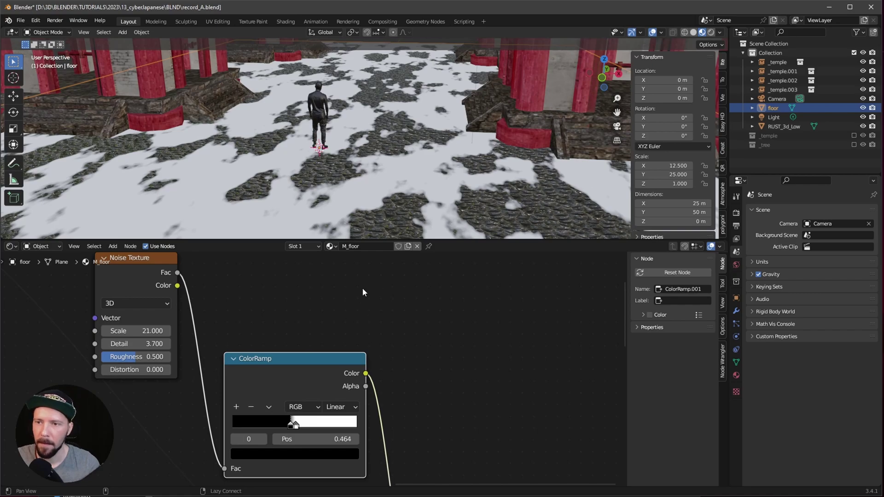
- Set the upper Principled BSDF's base color to black
middle_click_drag(314, 336, 385, 313)
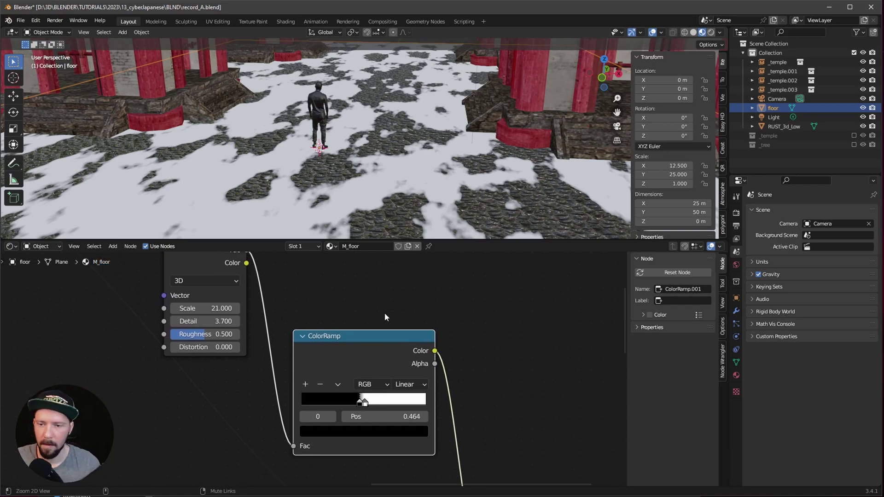
scroll(302, 374, "down", 9)
middle_click_drag(218, 364, 293, 389)
scroll(300, 372, "up", 4)
left_click(193, 362)
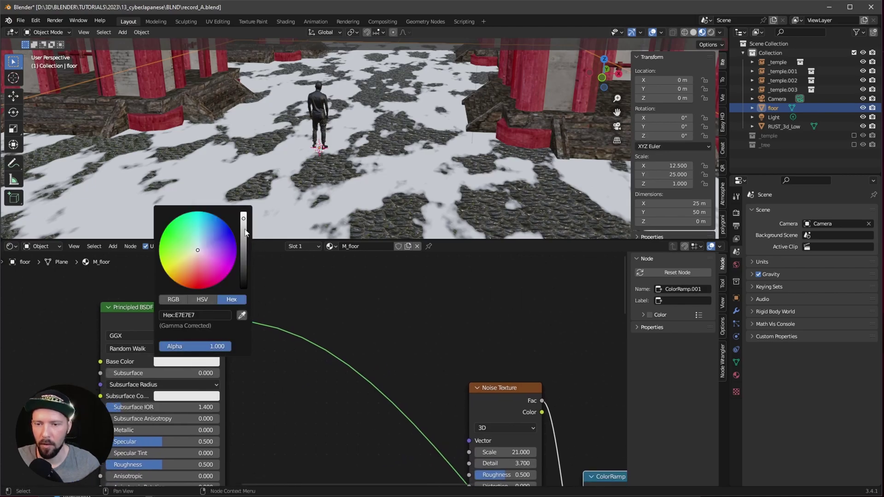
left_click_drag(245, 233, 244, 286)
- Set the upper Principled BSDF's roughness to 0 and examine the puddle reflections up close
middle_click_drag(272, 423, 387, 326)
left_click_drag(266, 374, 143, 378)
middle_click_drag(370, 192, 389, 135)
scroll(346, 196, "up", 4)
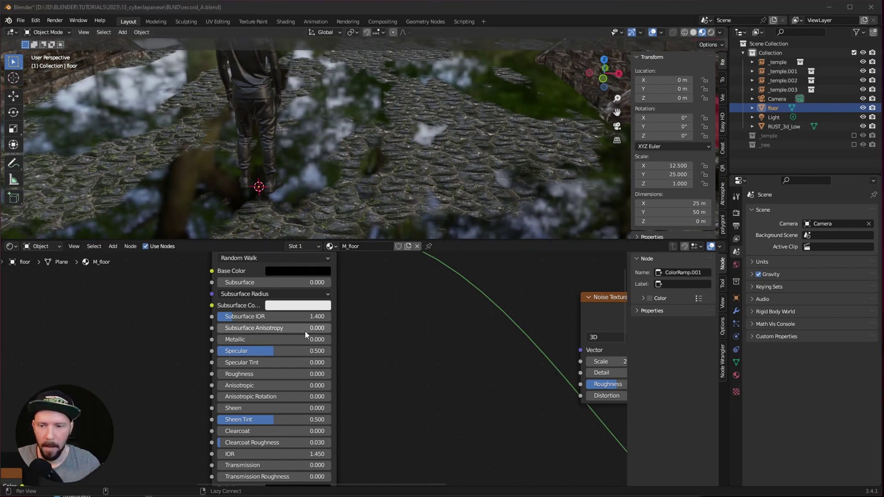
- Set the upper Principled BSDF's metallic value to 0.14 and examine the wet floor from several angles
left_click(271, 340)
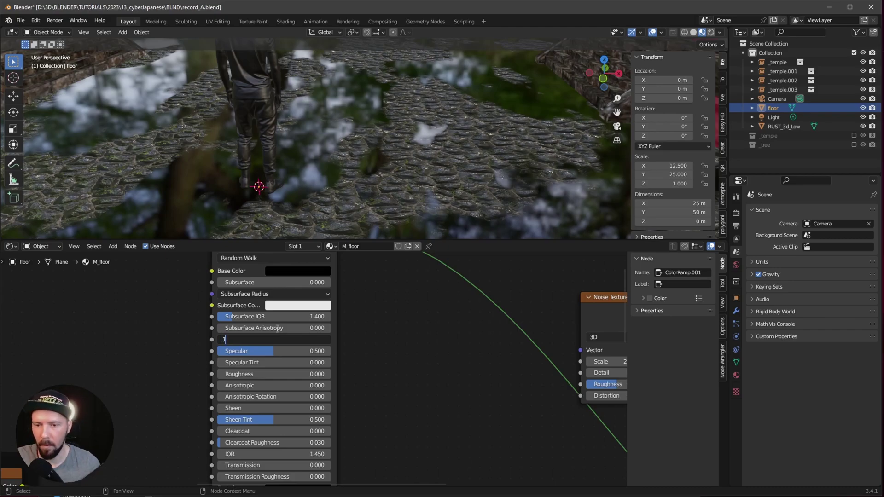
key("Return")
middle_click_drag(407, 216, 418, 162)
left_click_drag(418, 163, 389, 191, "ctrl+alt")
scroll(389, 189, "down", 5)
middle_click_drag(389, 189, 428, 175)
middle_click_drag(397, 186, 413, 157)
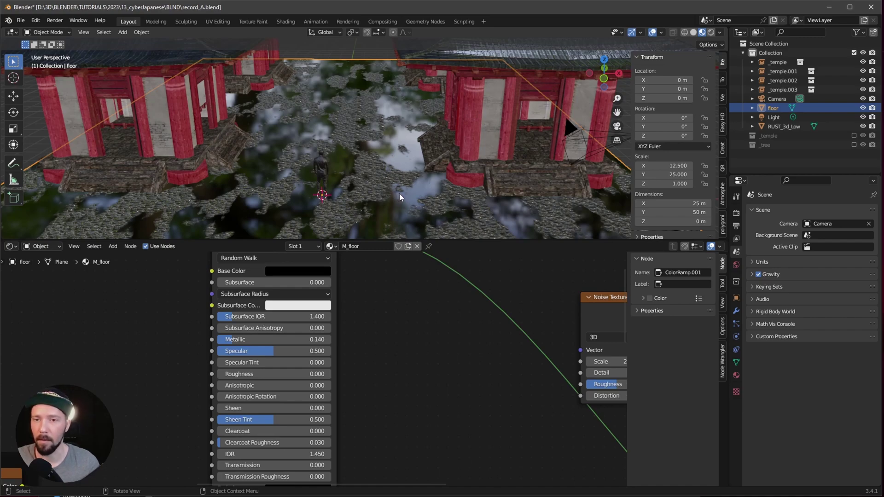
- Switch the viewport to rendered shading and set the render engine to Cycles with GPU Compute as the device
key("z")
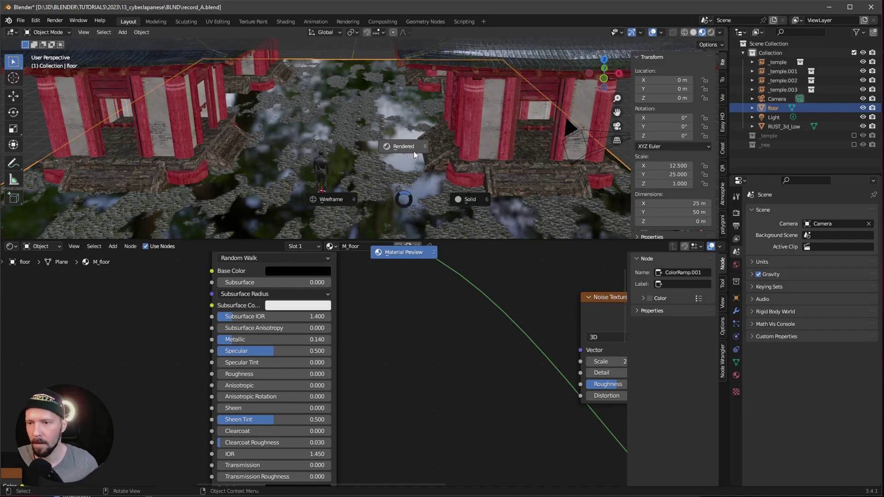
left_click(410, 145)
left_click(736, 213)
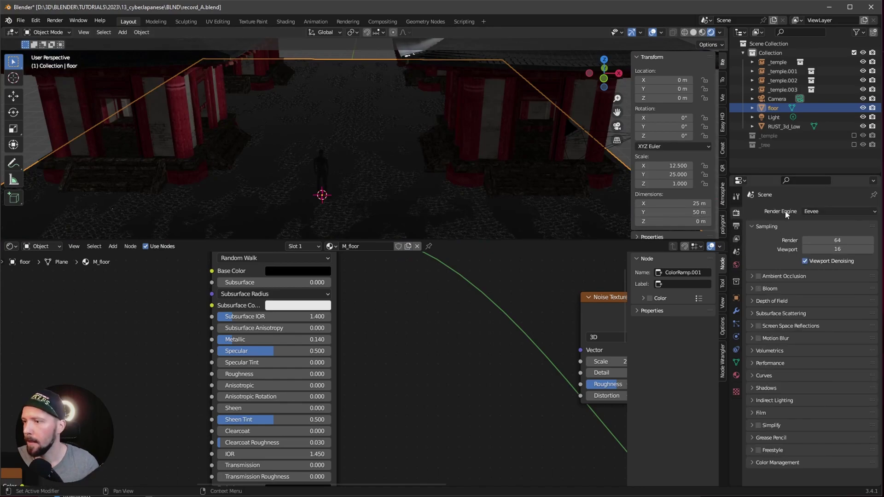
left_click(821, 213)
left_click(823, 245)
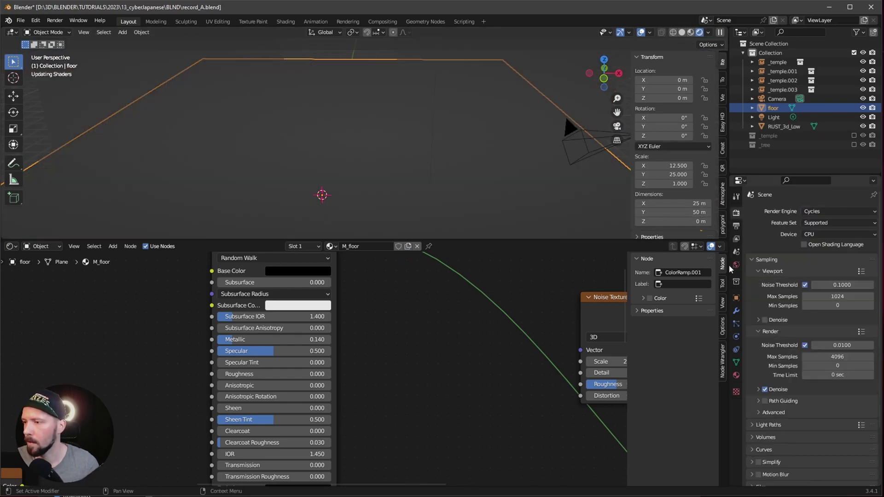
left_click(827, 234)
left_click(829, 255)
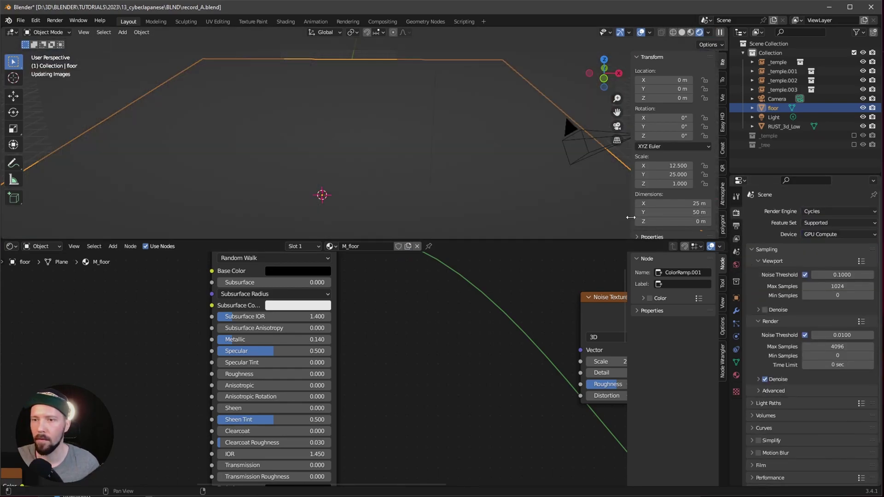
middle_click_drag(421, 197, 422, 190)
scroll(422, 189, "down", 1)
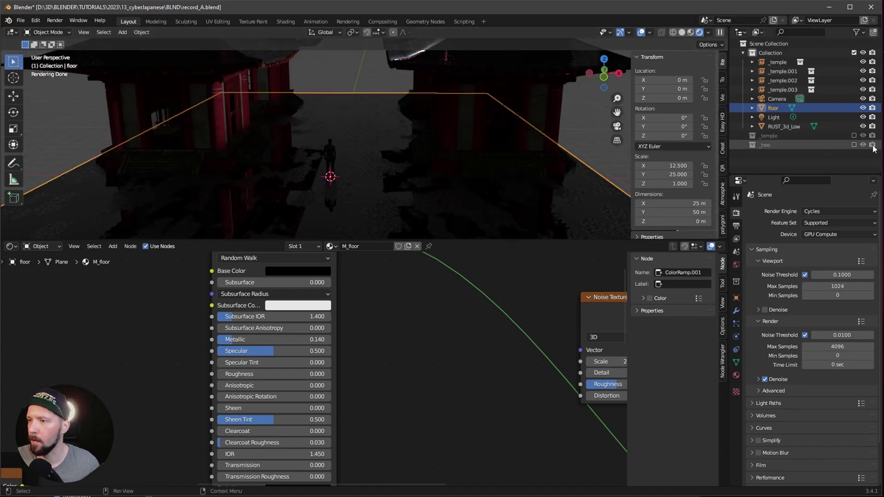
- Enable the _temple collection, select its source temple mesh and switch the viewport to solid shading
left_click(854, 136)
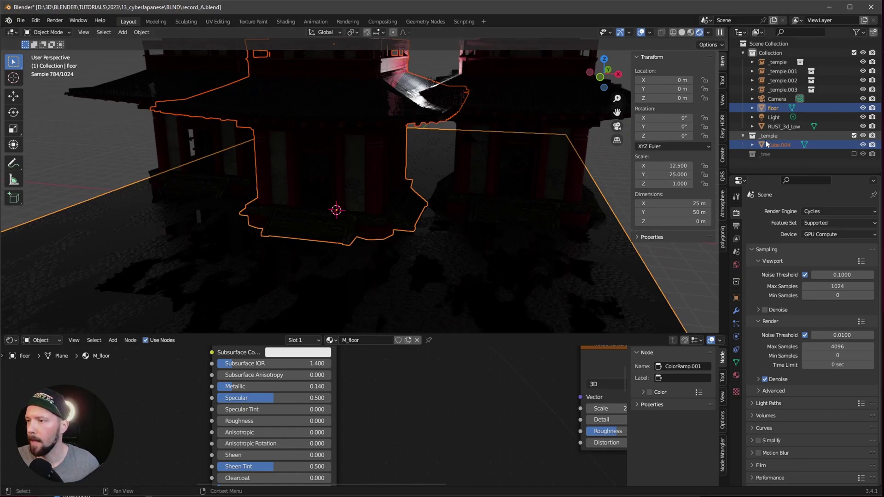
left_click(778, 145)
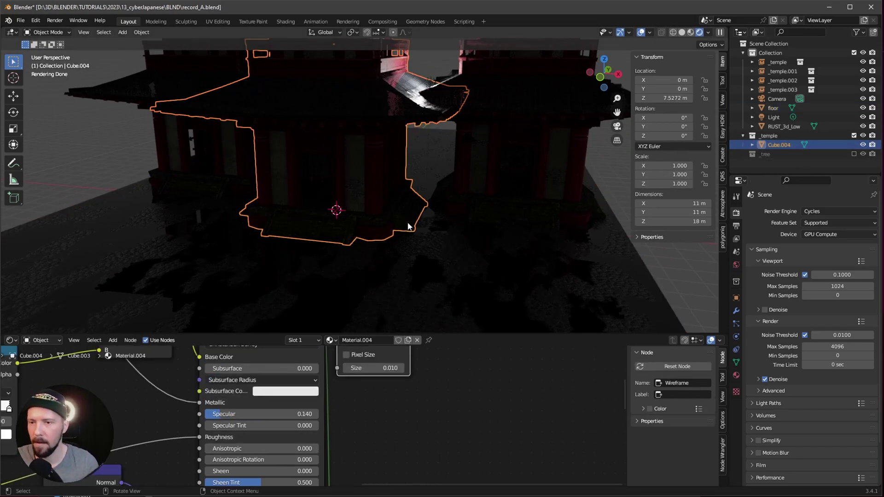
key("z")
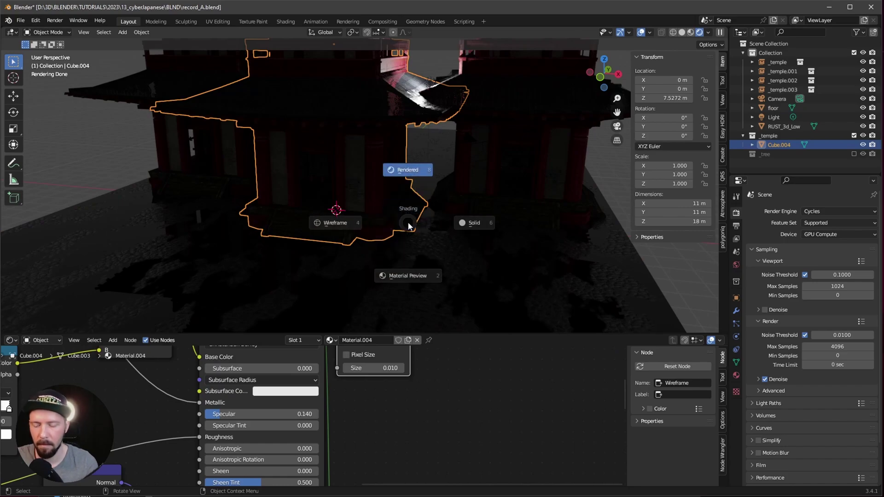
left_click(473, 226)
mouse_move(466, 227)
middle_mouse_down()
mouse_move(405, 235)
mouse_move(477, 214)
mouse_move(431, 224)
middle_mouse_up()
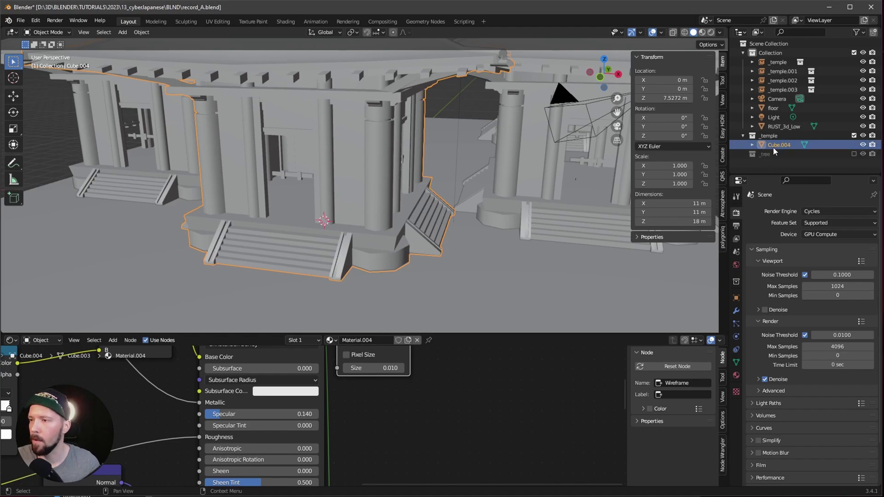
- Duplicate the source temple mesh in place and rename the copy "wireframe"
key("shift+d")
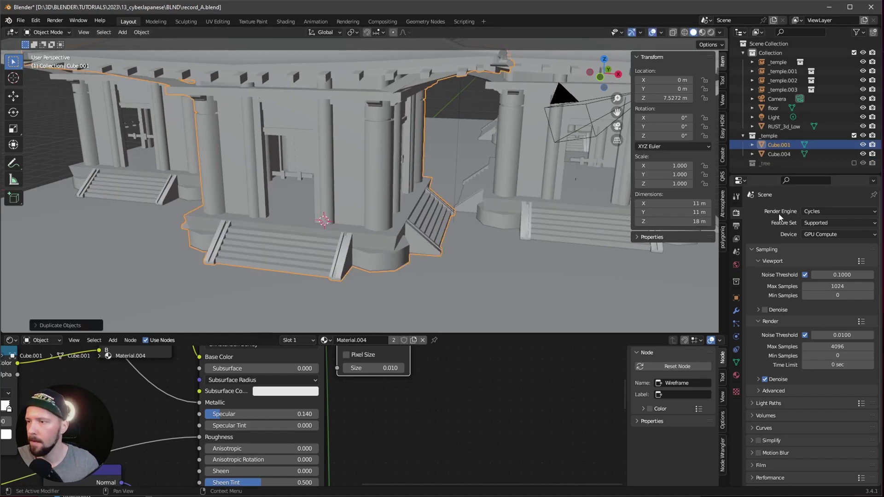
double_click(781, 144)
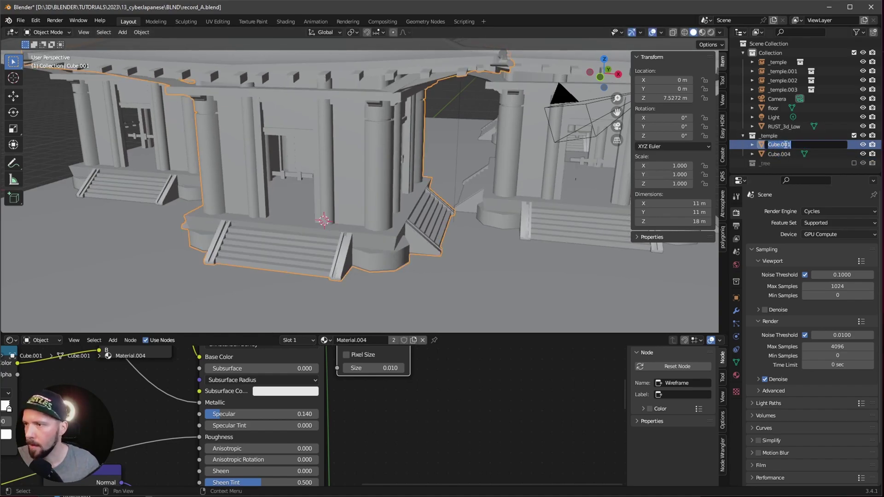
type("wireframe")
key("Return")
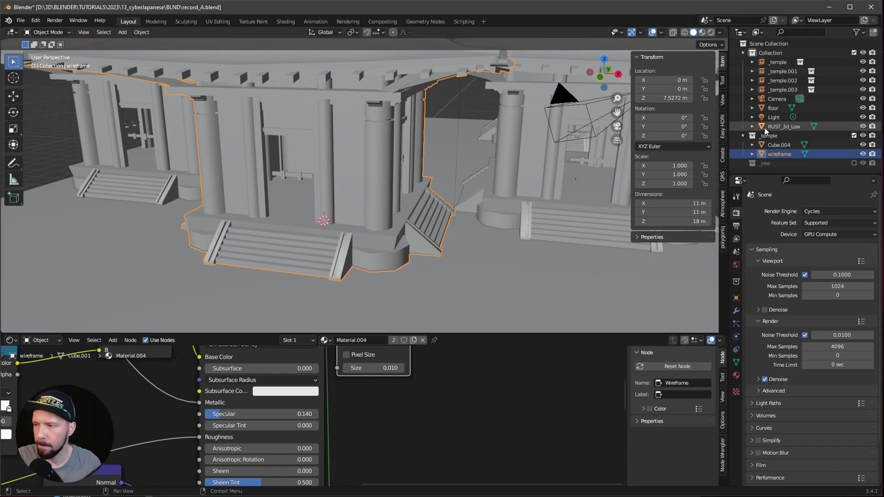
- Add a Wireframe modifier to the wireframe temple copy and set its offset to -0.9
left_click(736, 312)
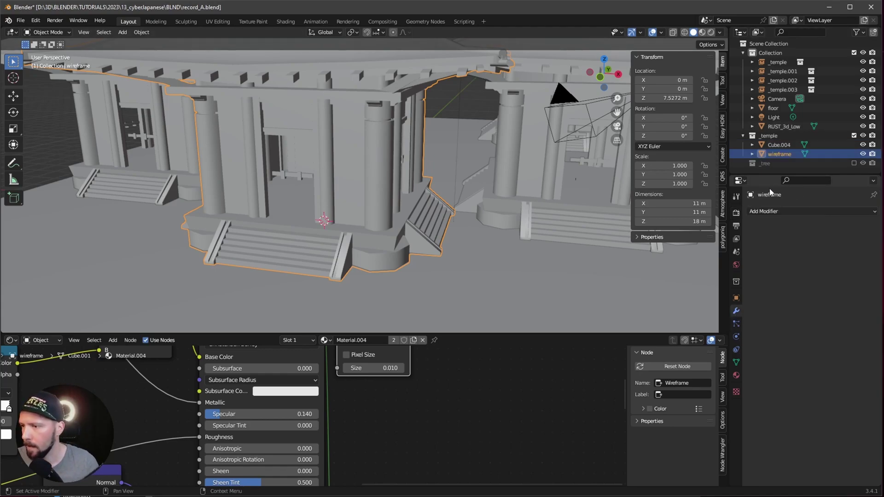
left_click(777, 211)
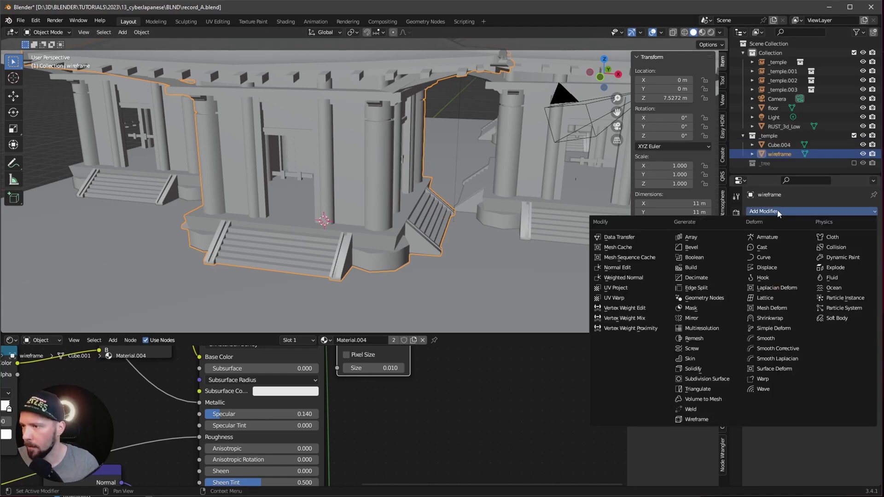
left_click(702, 420)
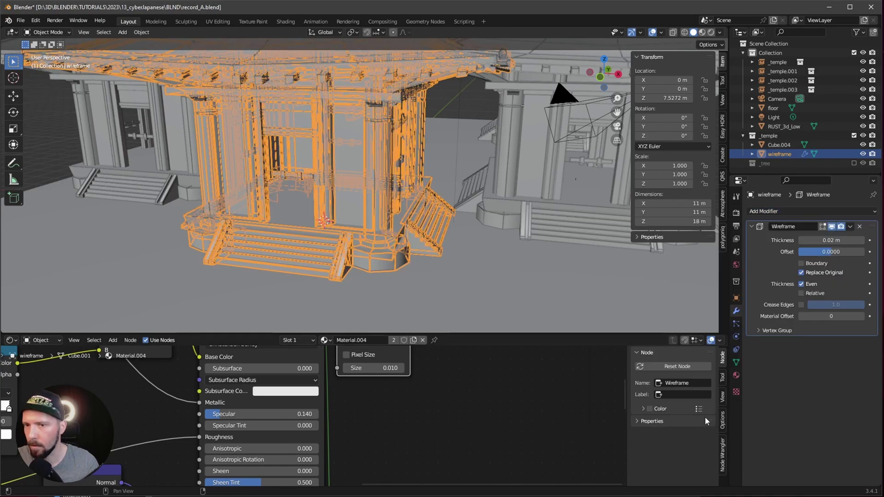
left_click(836, 252)
type("-")
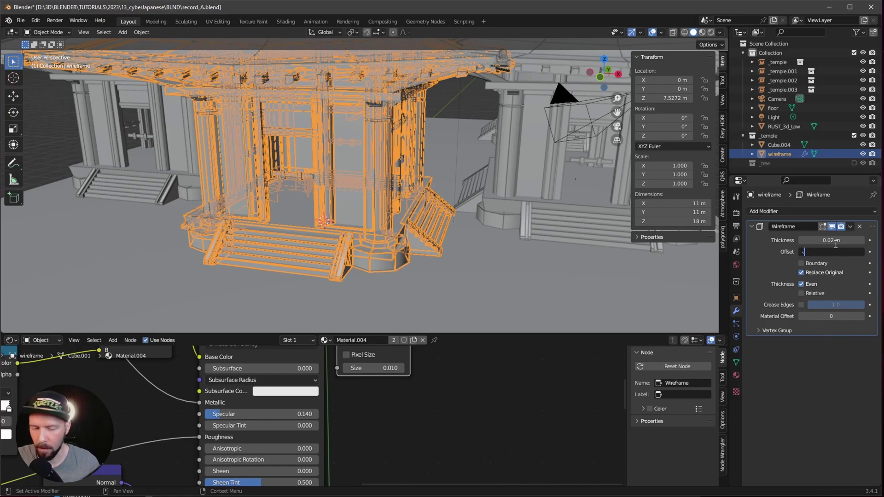
type("0.9")
key("Return")
scroll(456, 242, "up", 3)
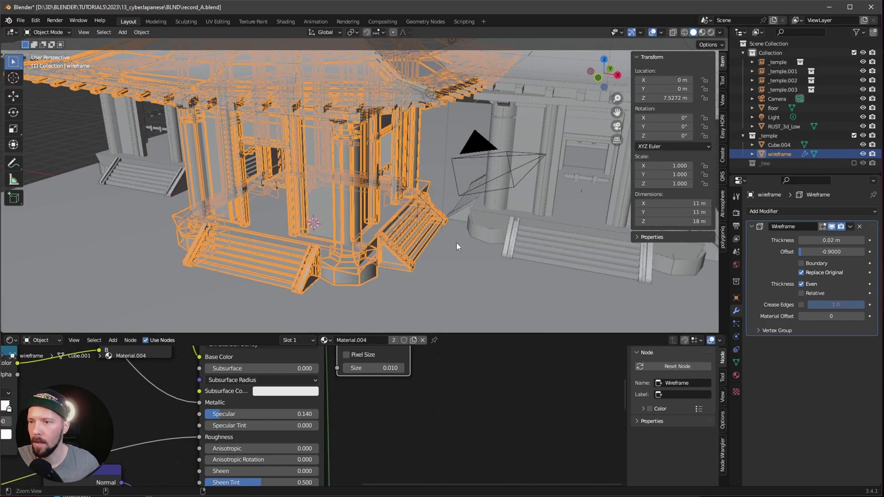
scroll(430, 246, "up", 2)
scroll(443, 227, "up", 2)
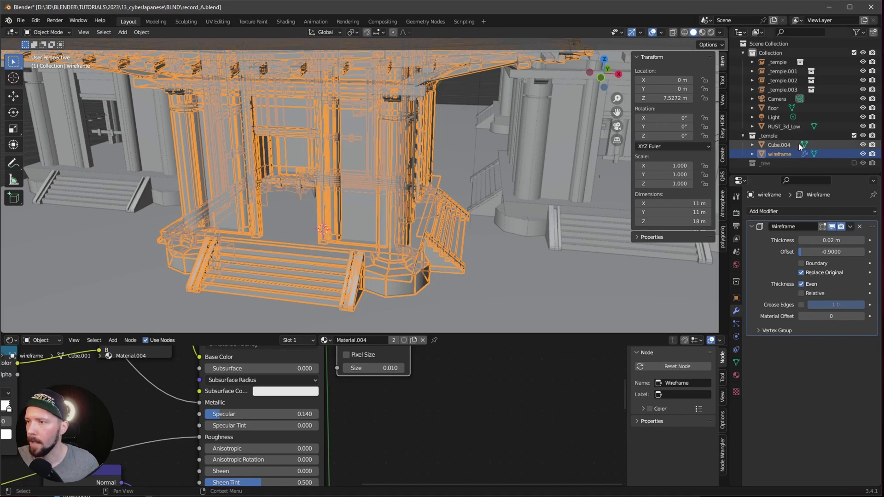
- Replace the wireframe copy's shared material with a new material named m_neon
scroll(320, 415, "down", 3)
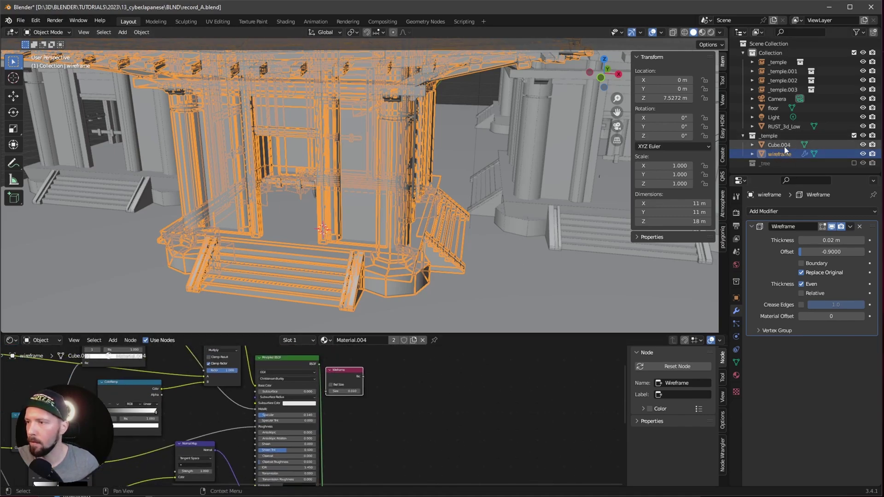
left_click(423, 341)
left_click(384, 340)
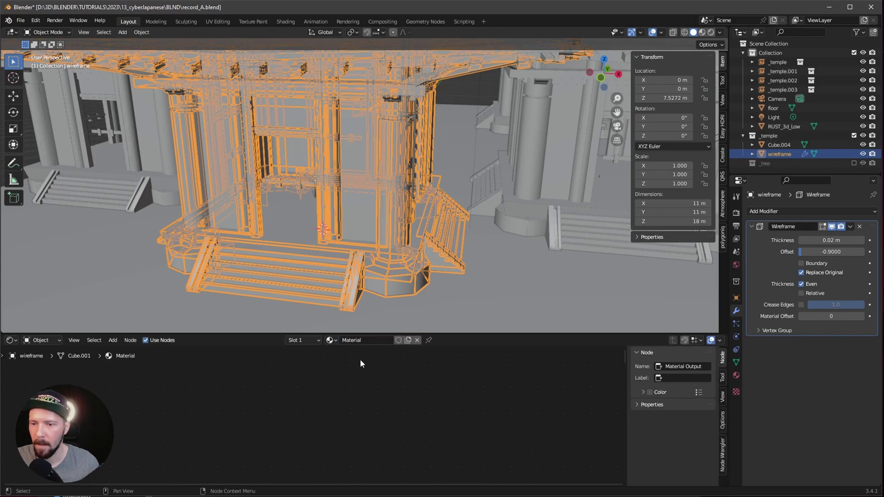
left_click(360, 340)
type("m_neon")
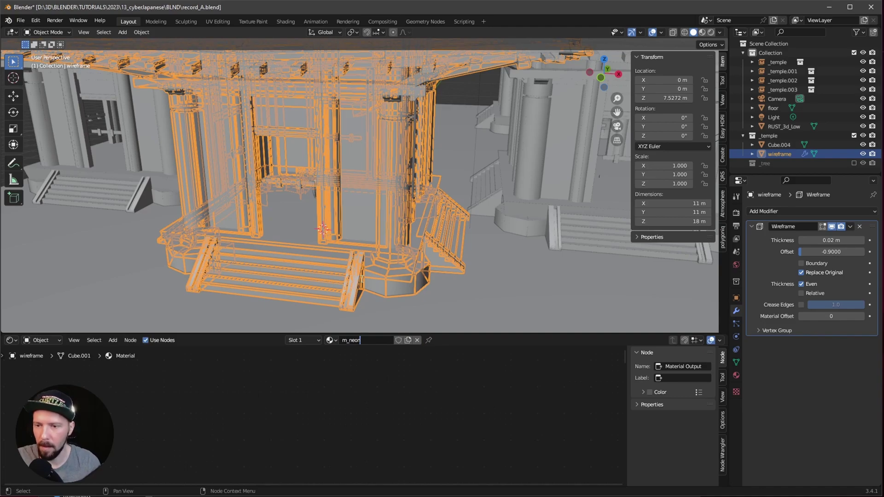
key("Return")
left_click_drag(338, 460, 336, 418, "alt")
mouse_move(318, 384)
left_mouse_down("ctrl+alt")
mouse_move(327, 437)
mouse_move(326, 381)
left_mouse_up("ctrl+alt")
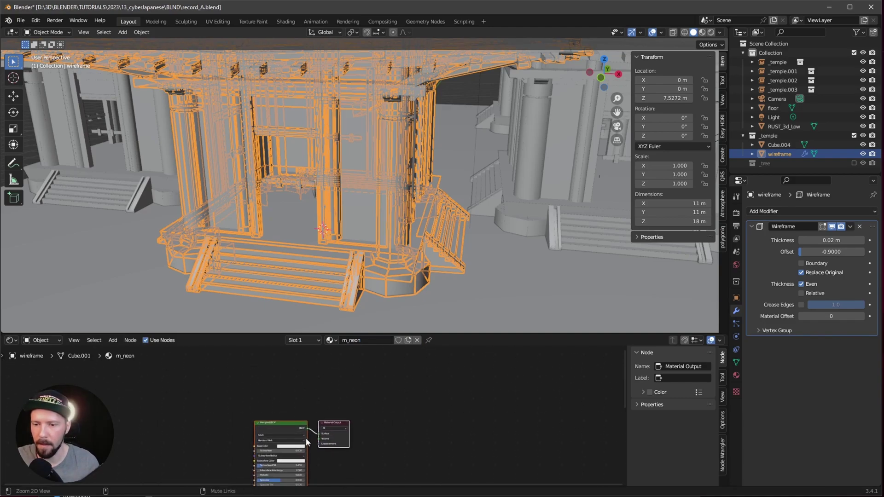
scroll(350, 396, "up", 2)
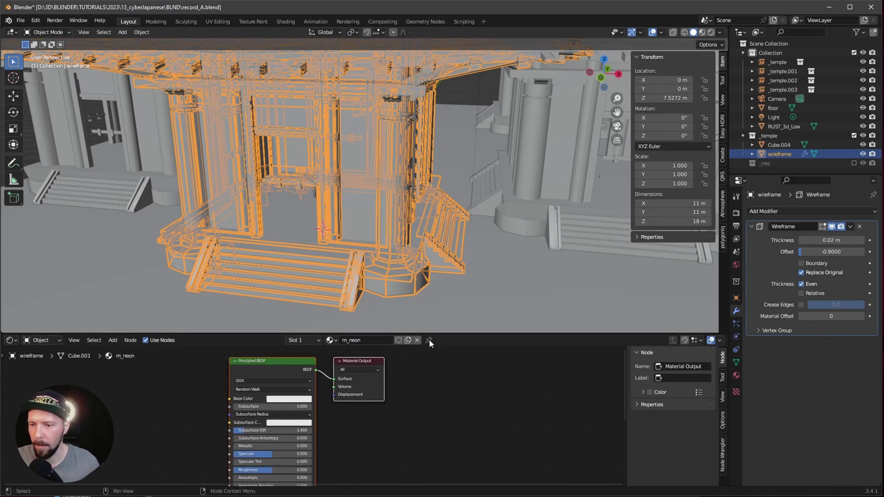
- Pin the m_neon shader node tree and exclude the _temple collection from the view layer
left_click(428, 341)
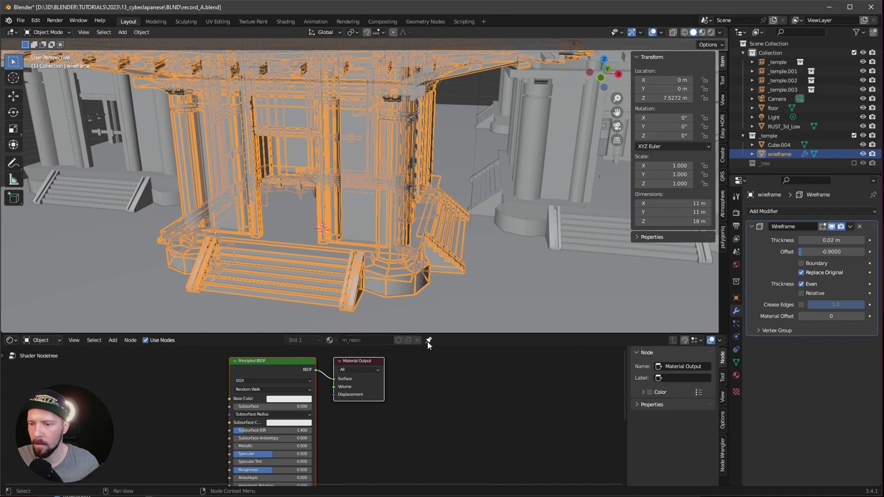
left_click(854, 136)
middle_click_drag(440, 226, 427, 223)
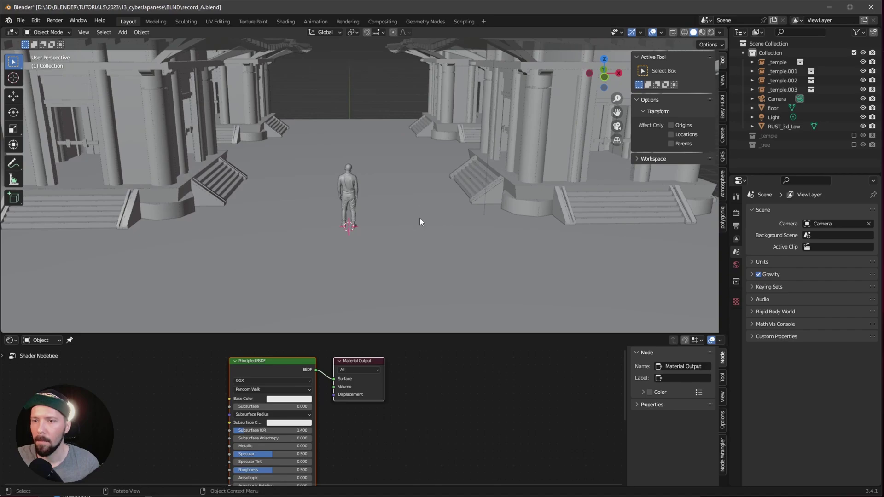
- Switch the viewport to rendered shading and frame the temples and wet floor from above
key("z")
left_click(425, 164)
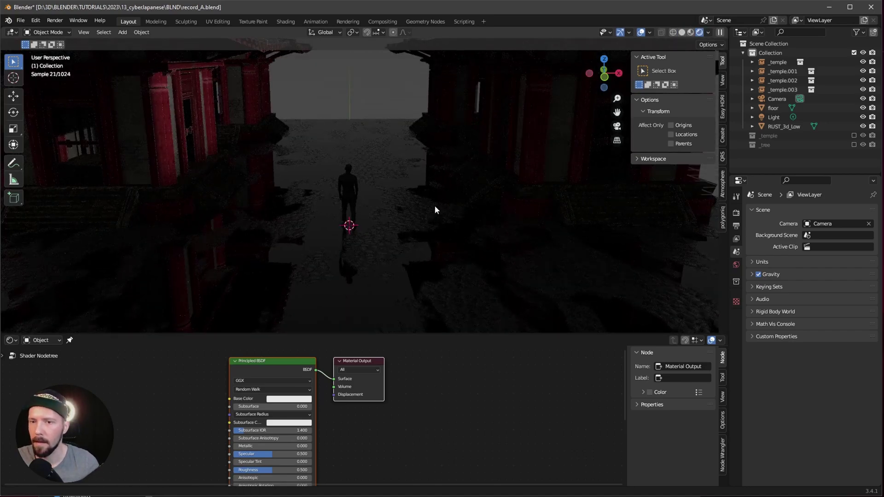
scroll(435, 210, "down", 3)
left_click_drag(428, 236, 406, 285, "alt")
- Set the m_neon Principled BSDF's emission color to white and examine the glowing temple edges
left_click_drag(371, 422, 411, 349, "alt")
left_click_drag(385, 401, 389, 369, "alt")
scroll(380, 432, "up", 1)
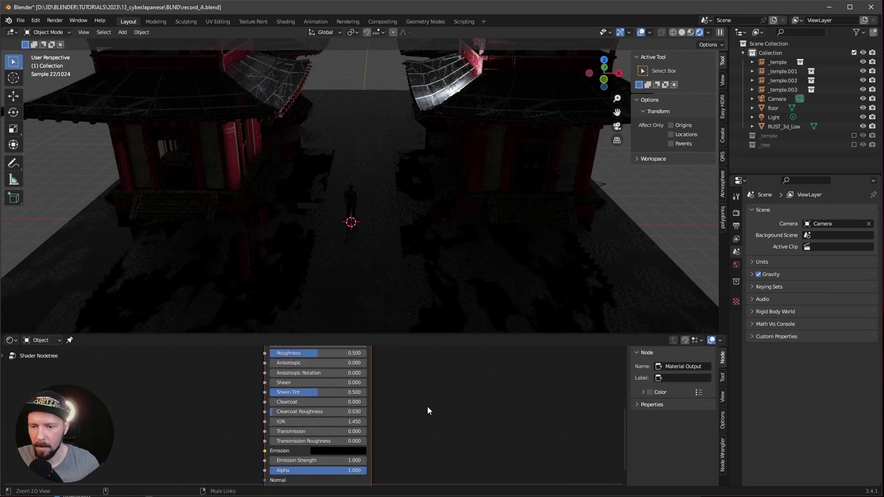
left_click(351, 453)
left_click_drag(387, 372, 393, 273)
mouse_move(484, 180)
middle_mouse_down()
mouse_move(459, 214)
mouse_move(492, 182)
middle_mouse_up()
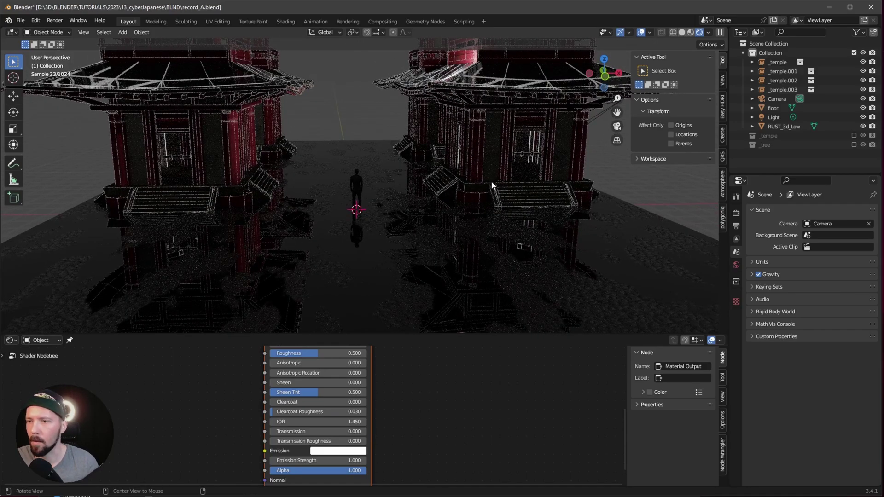
mouse_move(484, 205)
middle_mouse_down()
mouse_move(470, 202)
mouse_move(484, 191)
mouse_move(474, 203)
middle_mouse_up()
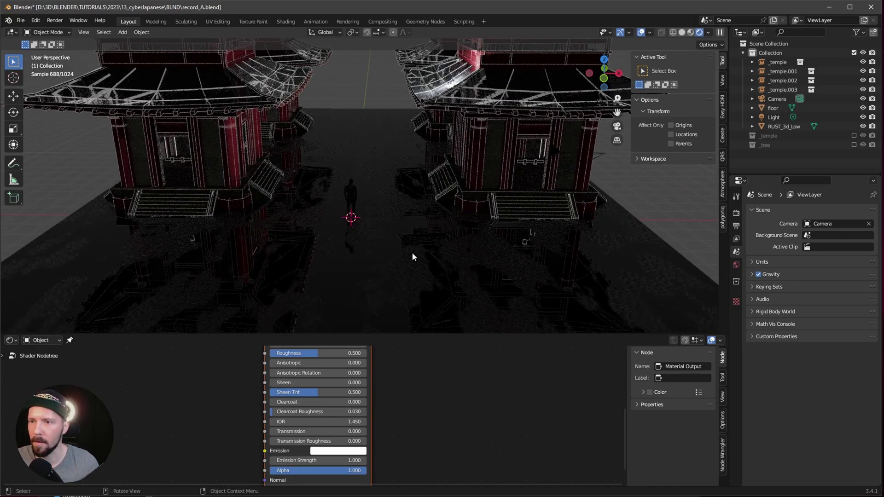
- Add a ColorRamp node and connect its color output to the Principled BSDF's emission input
middle_click_drag(203, 414, 259, 416)
key("shift+a")
mouse_move(259, 415)
type("ramp")
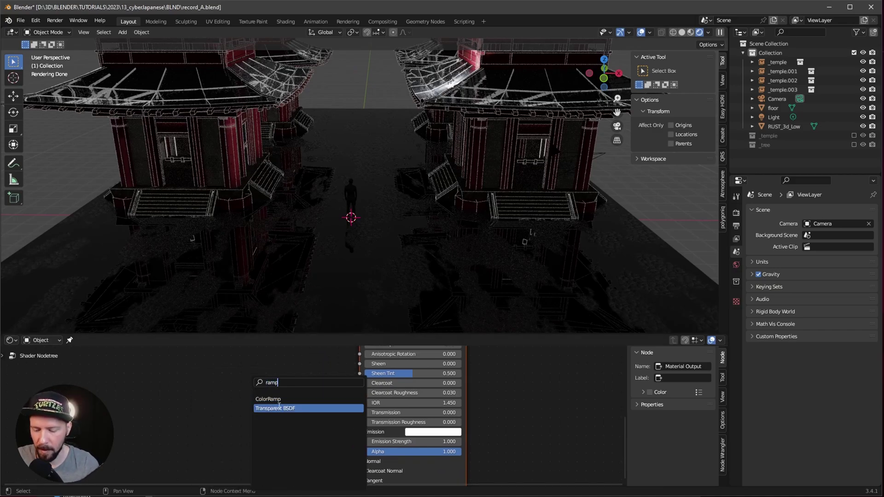
left_click(276, 399)
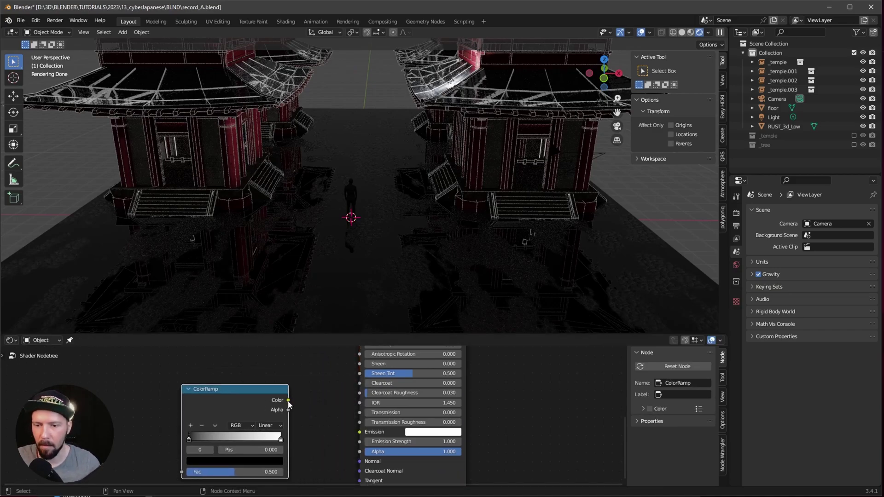
left_click(291, 408)
middle_click_drag(291, 408, 270, 376)
left_click_drag(270, 367, 338, 400)
middle_click_drag(281, 418, 416, 433)
middle_click_drag(252, 409, 276, 409)
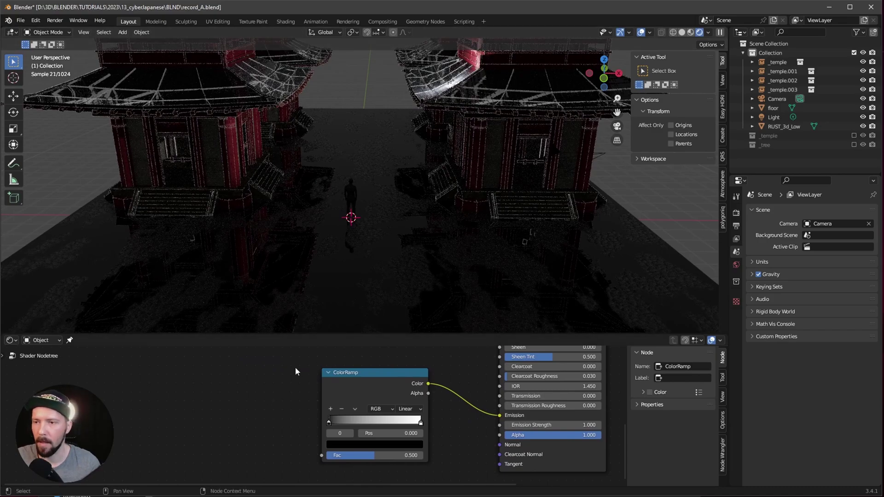
- Add a Fresnel node with an IOR of 1.75 and connect it to the ColorRamp's factor input
key("shift+a")
left_click(254, 389)
type("fres")
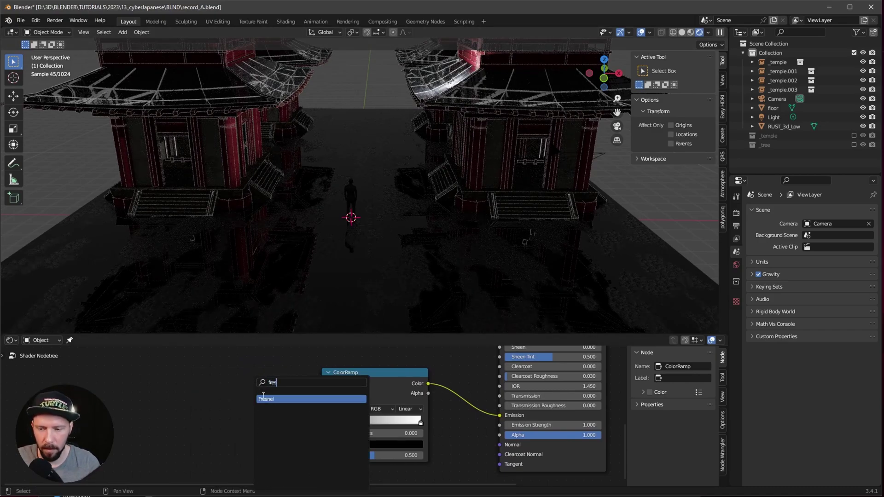
key("Return")
left_click(160, 385)
left_click_drag(224, 399, 322, 456)
scroll(463, 221, "up", 4)
middle_click_drag(463, 221, 474, 217)
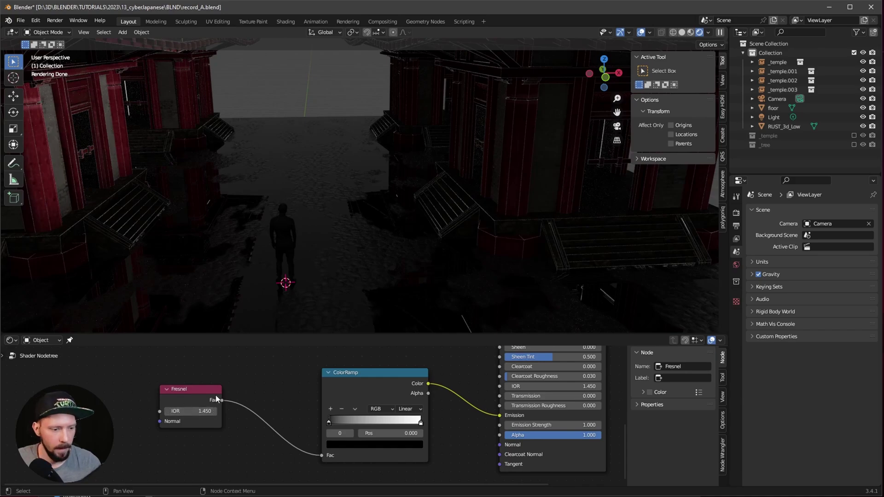
left_click(215, 411)
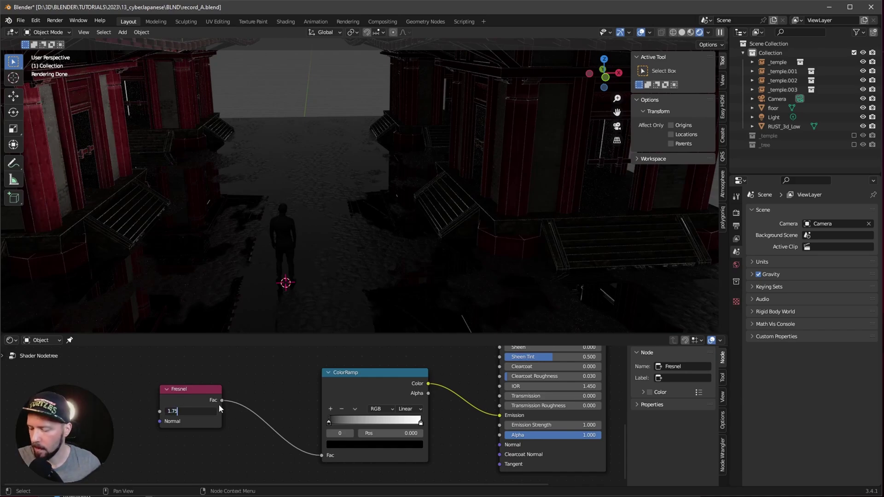
key("Return")
- Set the ColorRamp's white end stop to the hex color FF00A9
middle_click_drag(442, 402, 371, 401)
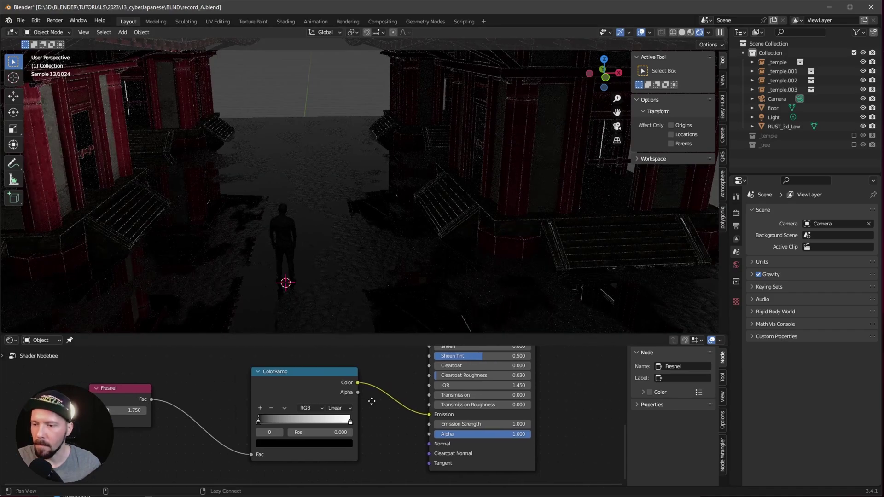
scroll(371, 401, "up", 2)
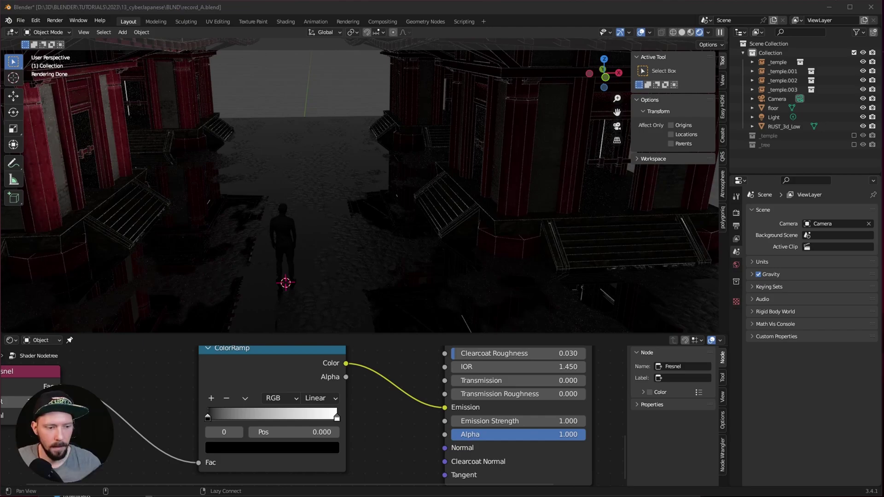
left_click(337, 418)
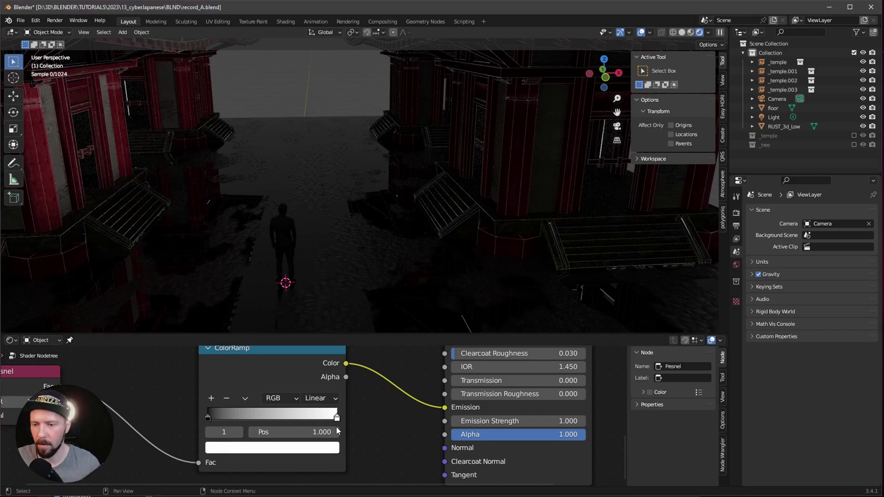
left_click(265, 447)
left_click(265, 392)
type("FF00A9")
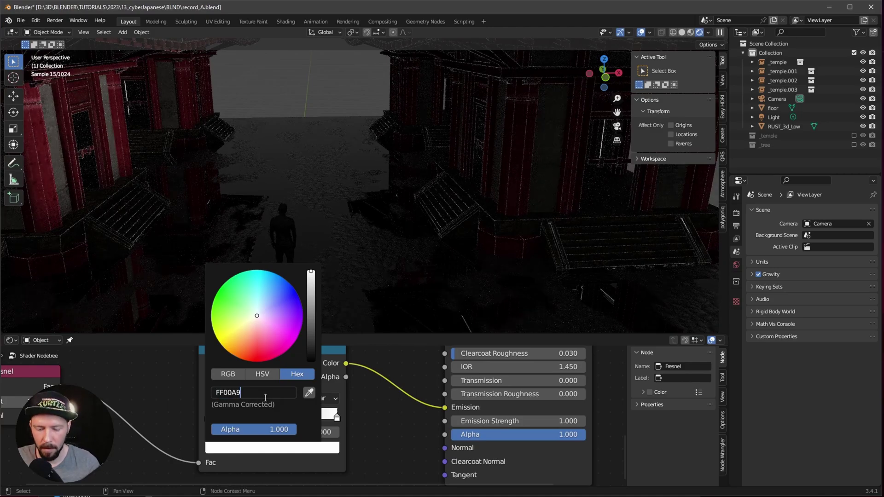
key("Return")
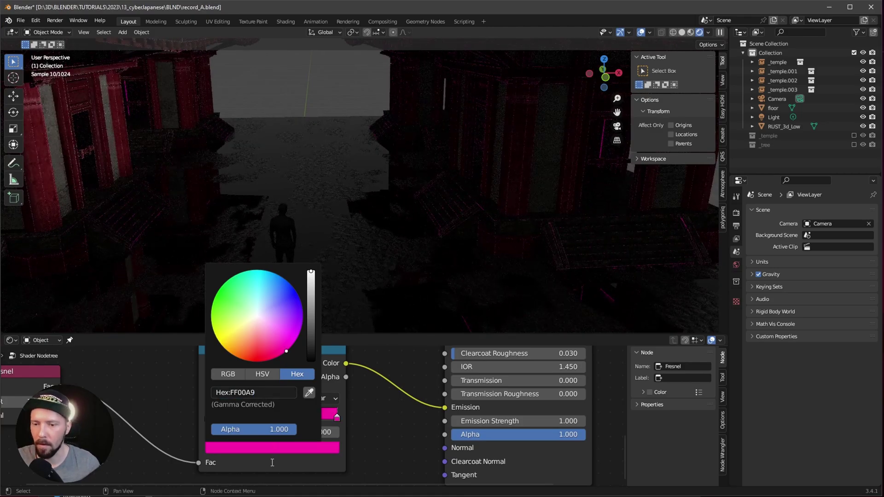
- Add a ColorRamp stop between the existing ones, color it hex 007CBC and move it to position 0.695
left_click(277, 463)
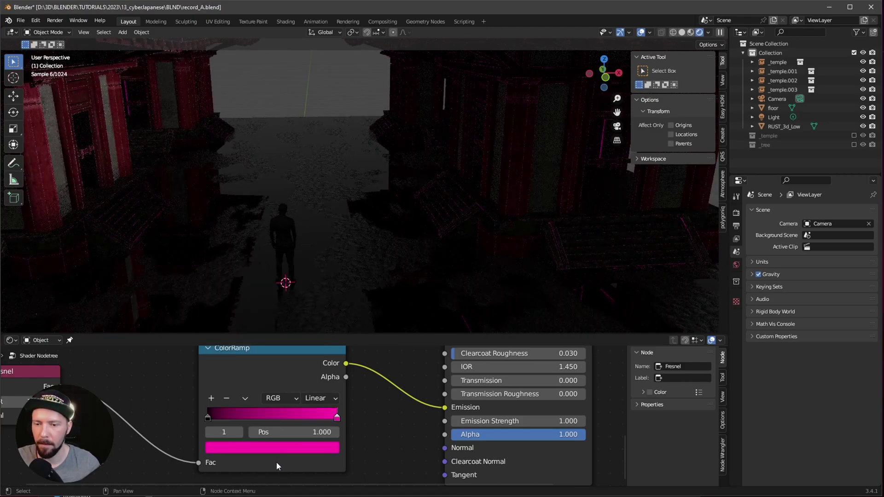
left_click(211, 399)
left_click_drag(272, 418, 292, 419)
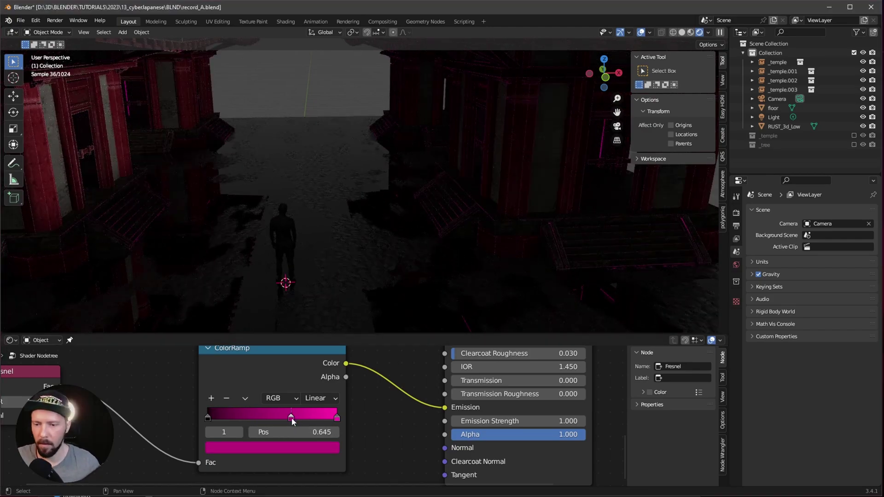
left_click(291, 448)
left_click(254, 397)
type("007CBC")
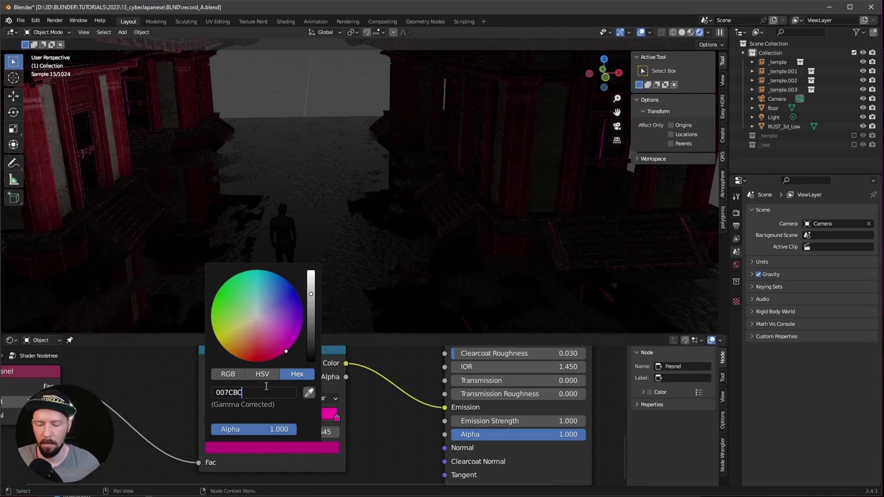
key("Return")
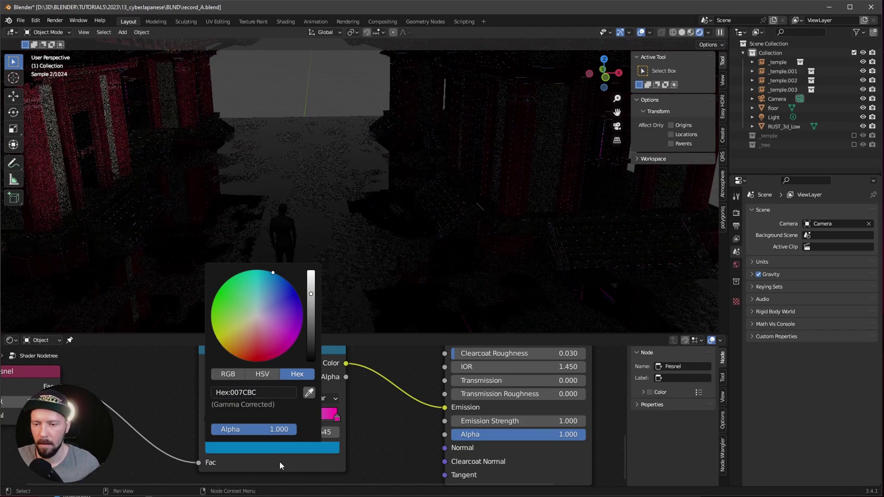
left_click_drag(294, 419, 297, 419)
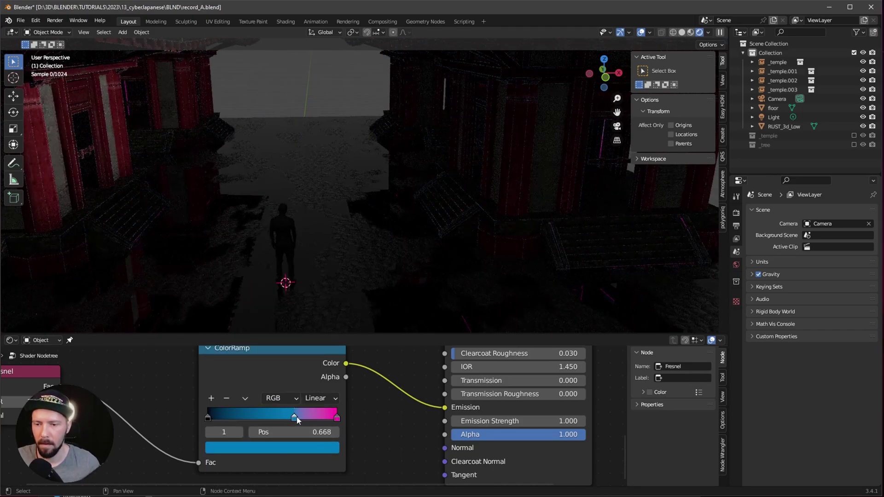
- Add another ColorRamp stop between the black and blue ones and set its color to hex 340089
left_click(216, 398)
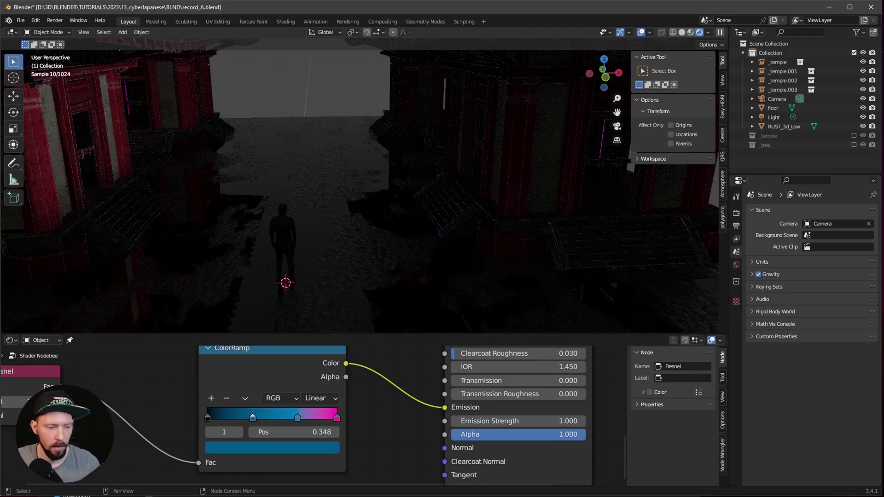
left_click(262, 448)
left_click(255, 394)
type("340089")
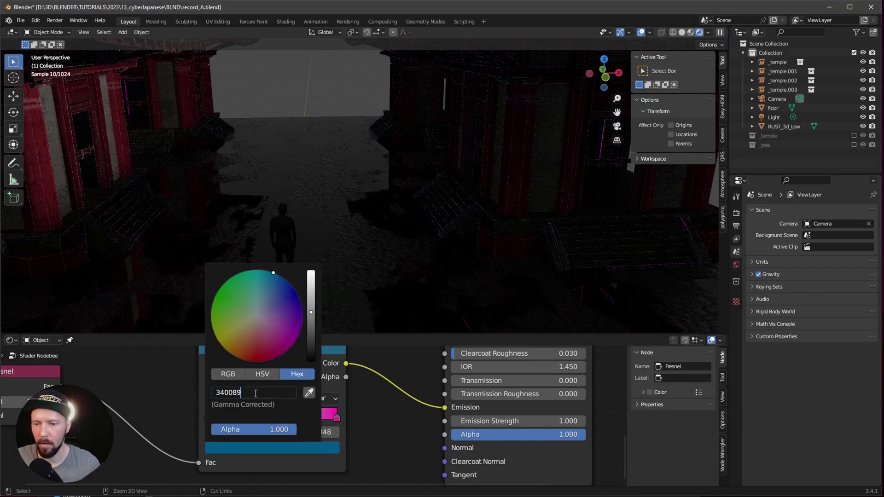
key("Return")
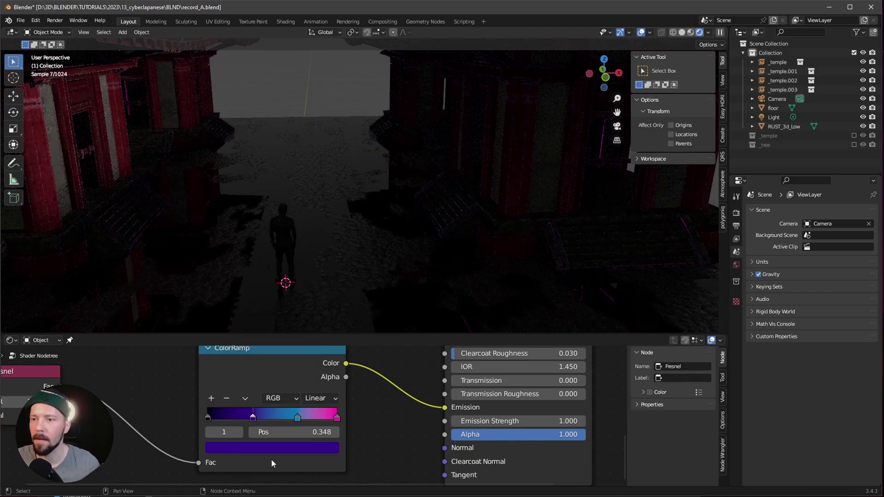
- Reposition the ColorRamp stops: purple at 0.411, blue at 0.682 and black at 0.245
left_click_drag(254, 419, 261, 418)
left_click(297, 418)
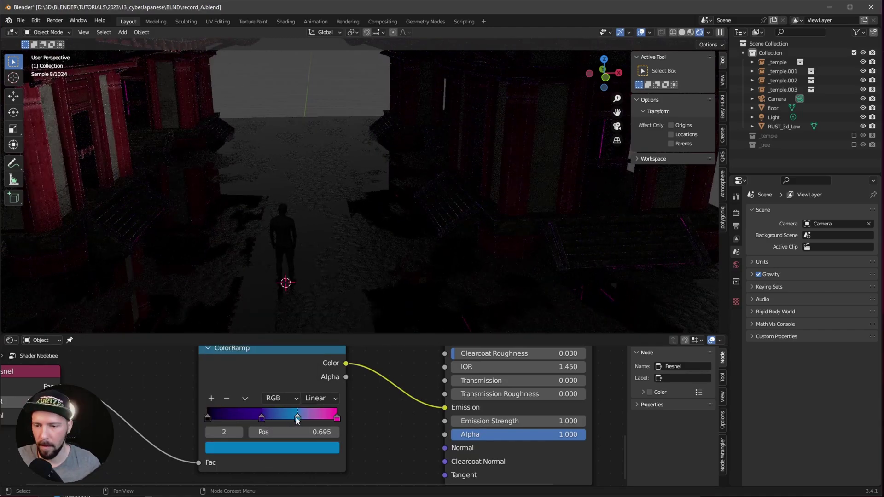
left_click(262, 418)
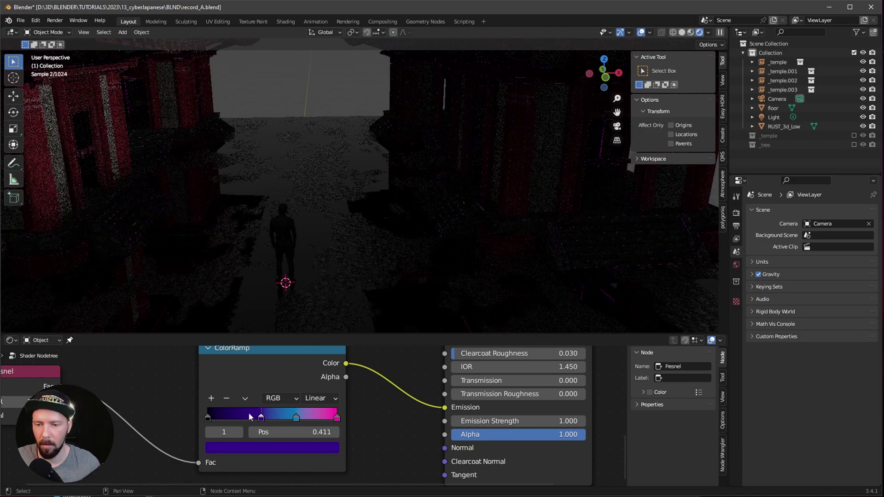
left_click_drag(209, 418, 240, 420)
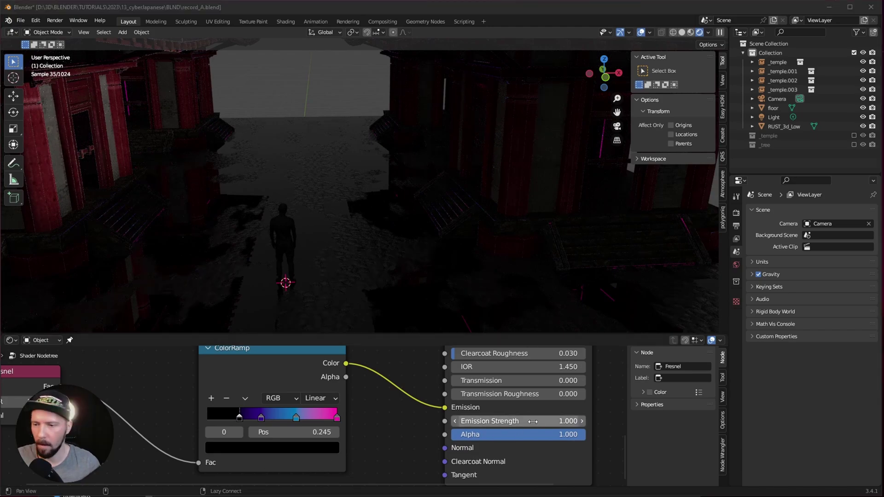
- Set the Principled BSDF's emission strength to 500
left_click(562, 421)
type("500")
key("Return")
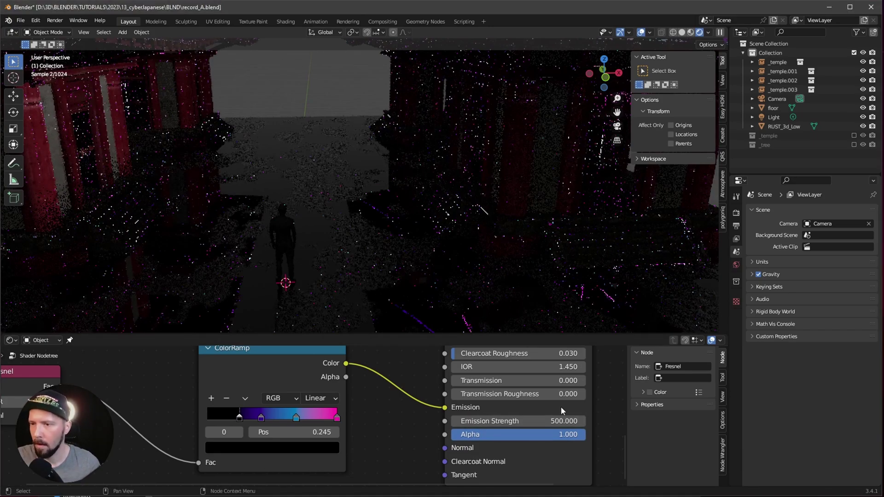
- Hide the Light object from the viewport and unpin the neon material's shader node tree
middle_click_drag(446, 259, 468, 244)
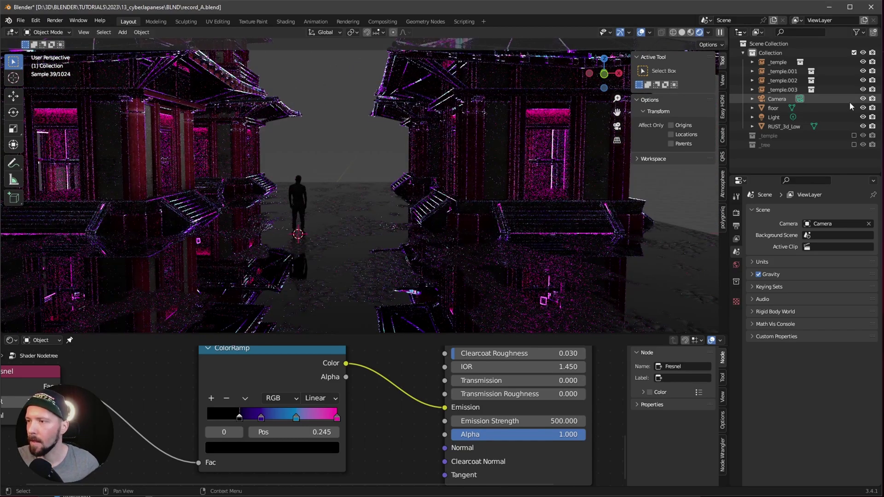
left_click(862, 117)
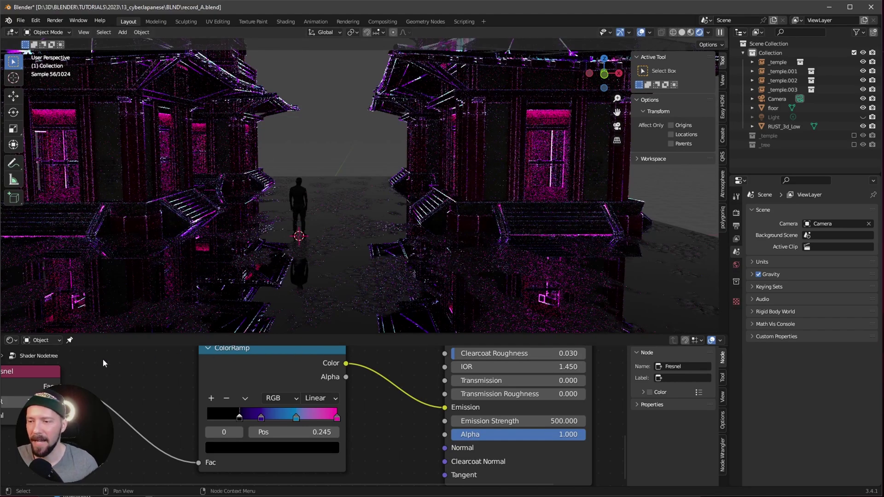
left_click(70, 341)
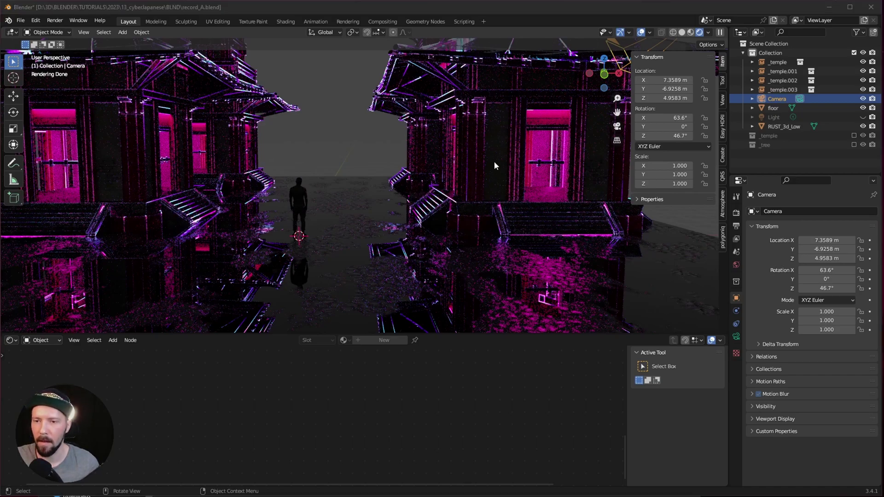
- Look through the camera and set its location to X 0 m, Y -5.7 m and Z 1.4 m
key("KP_0")
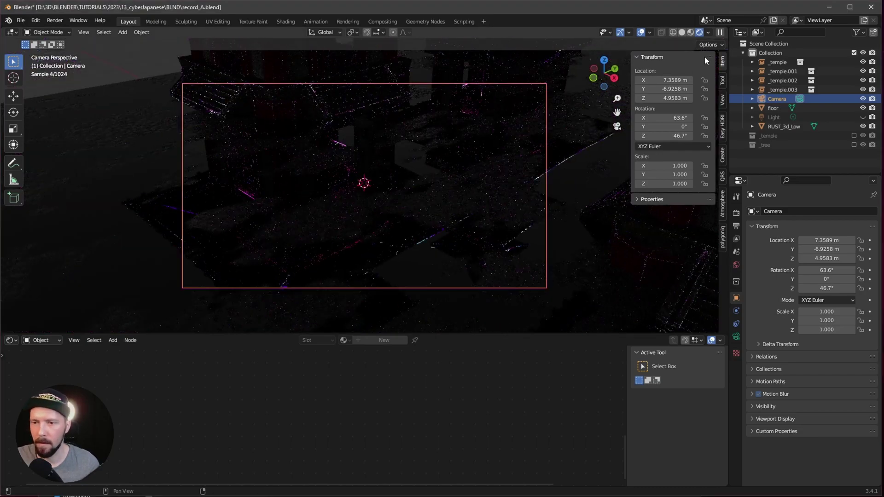
left_click(670, 80)
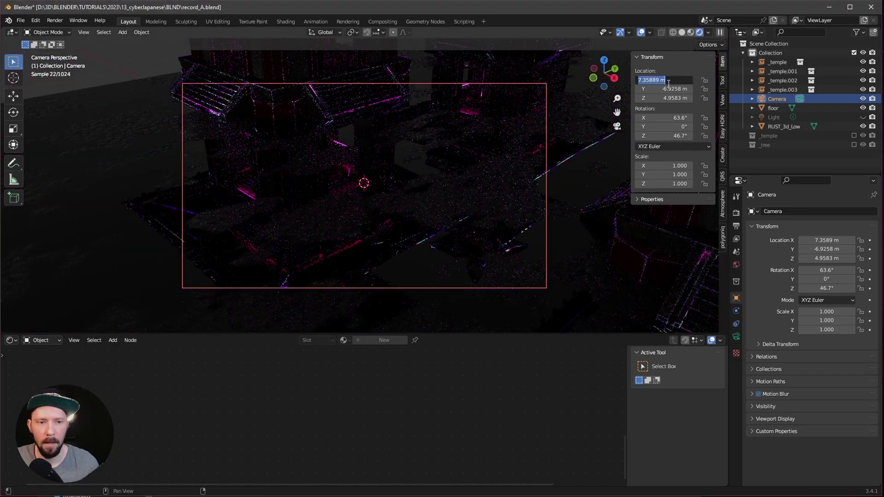
type("0")
key("Tab")
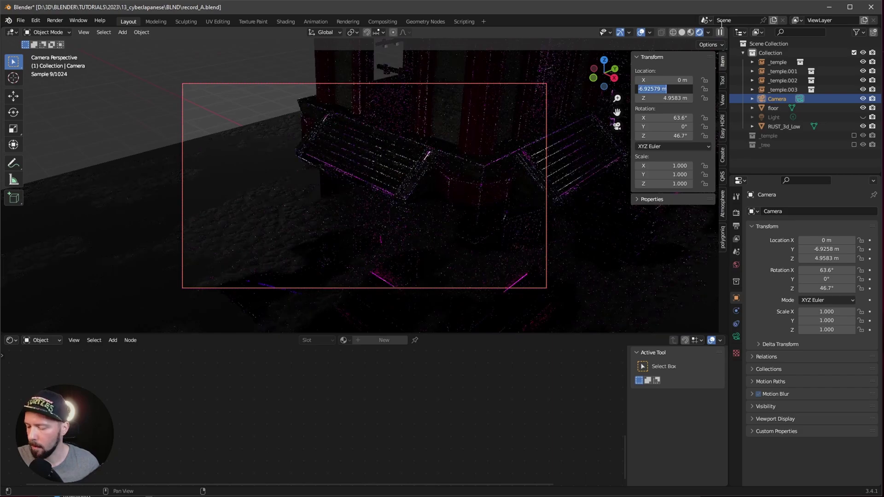
type("-5.7")
key("Tab")
type("1")
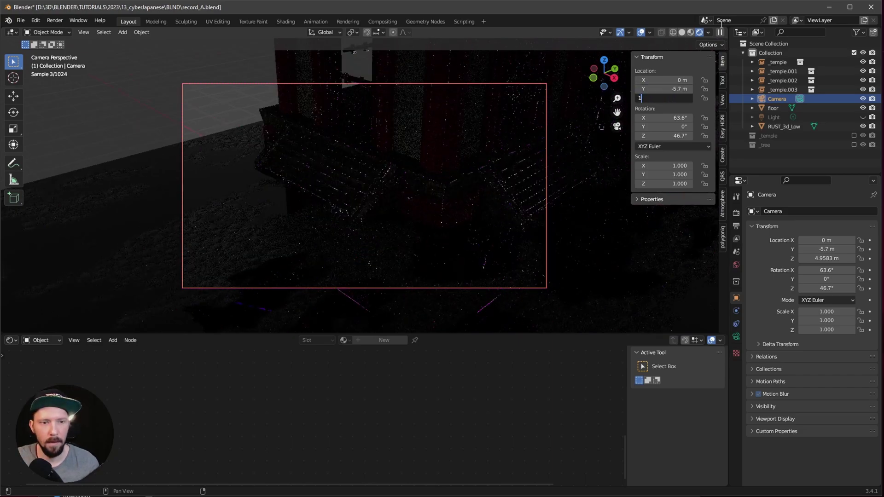
type(".4")
key("Return")
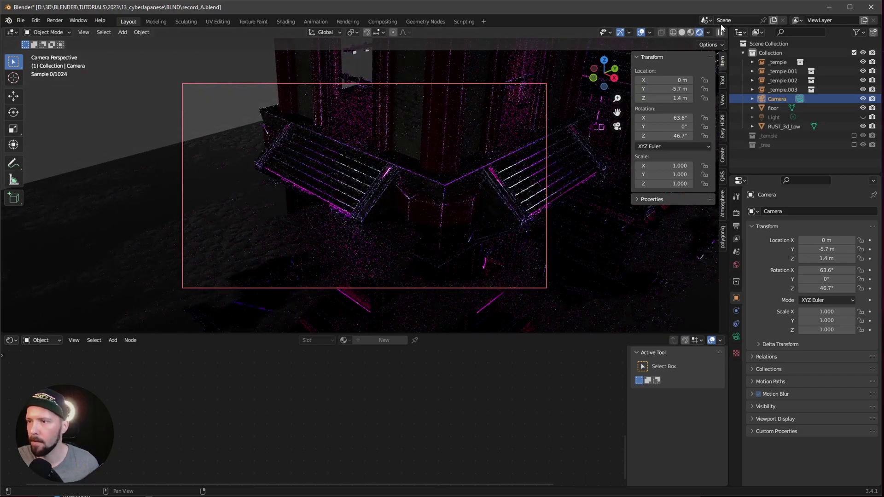
- Set the camera's rotation to 100° on X and 0° on Z
left_click(664, 117)
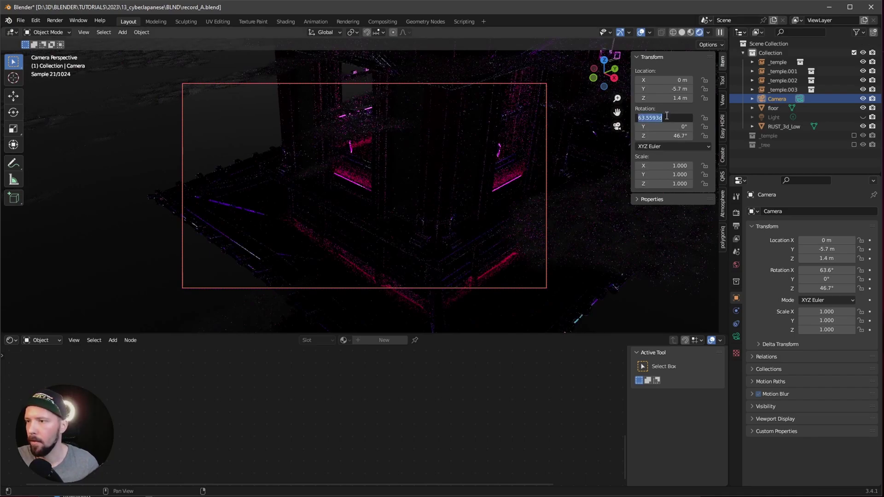
type("100")
key("Tab")
key("Tab")
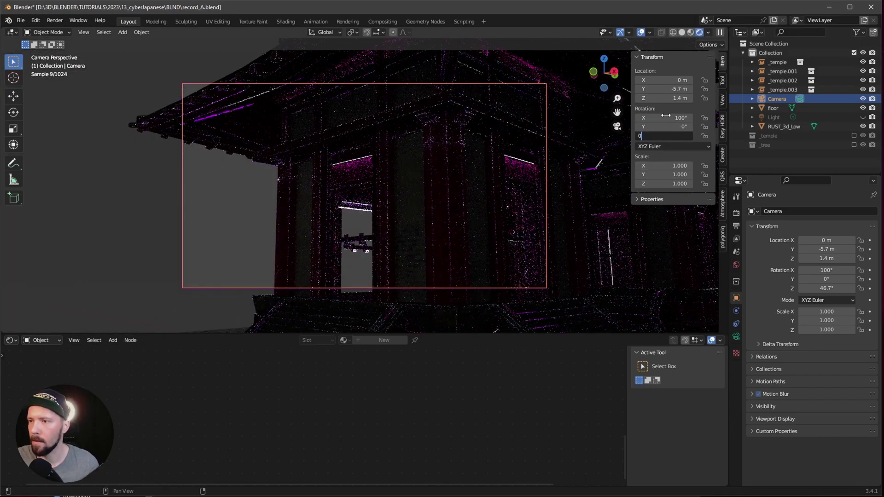
type("0")
key("Return")
- Set the camera's focal length to 19 mm
left_click(736, 336)
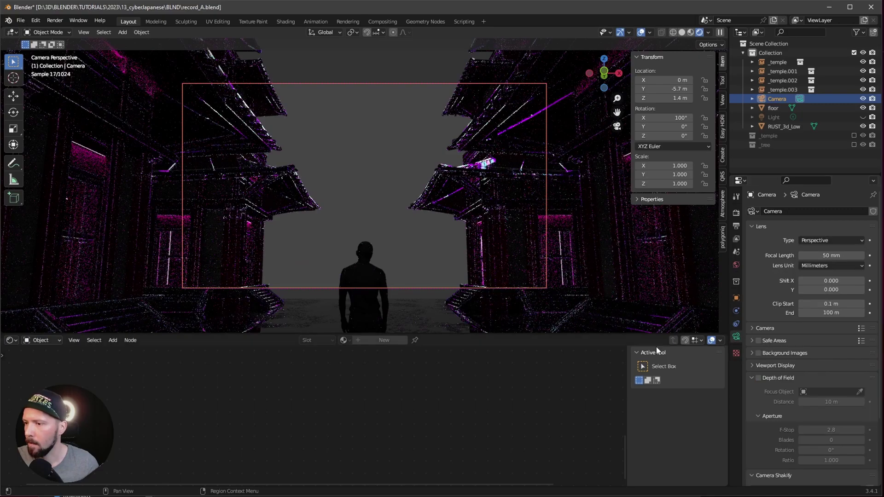
left_click(828, 255)
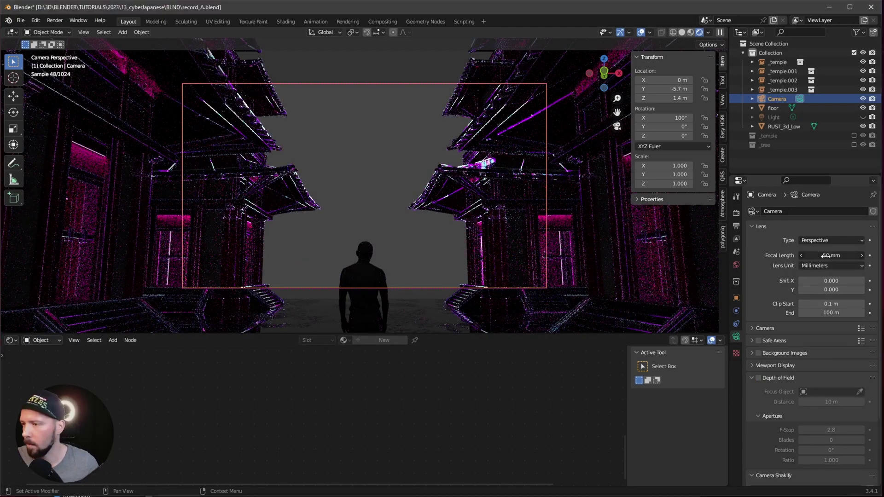
type("19")
key("Return")
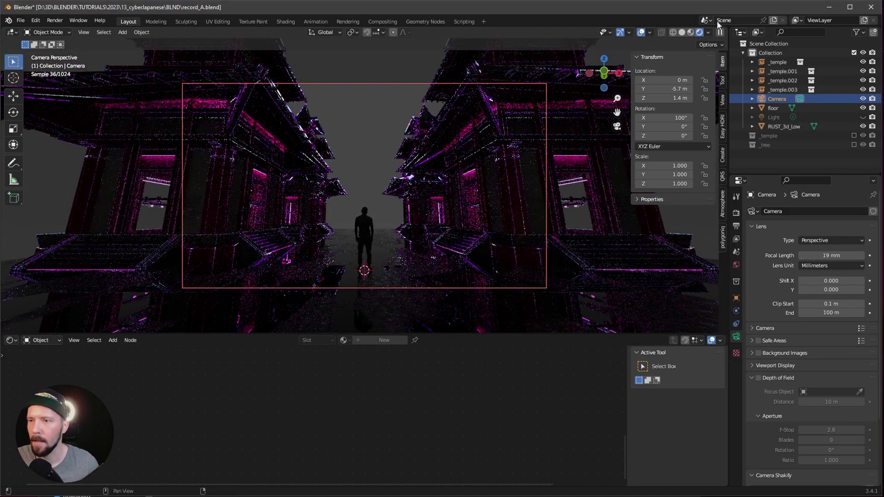
- Split the 3D view into two viewports and hide the sidebar and overlays in the rendered one
left_click_drag(709, 29, 414, 92)
key("n")
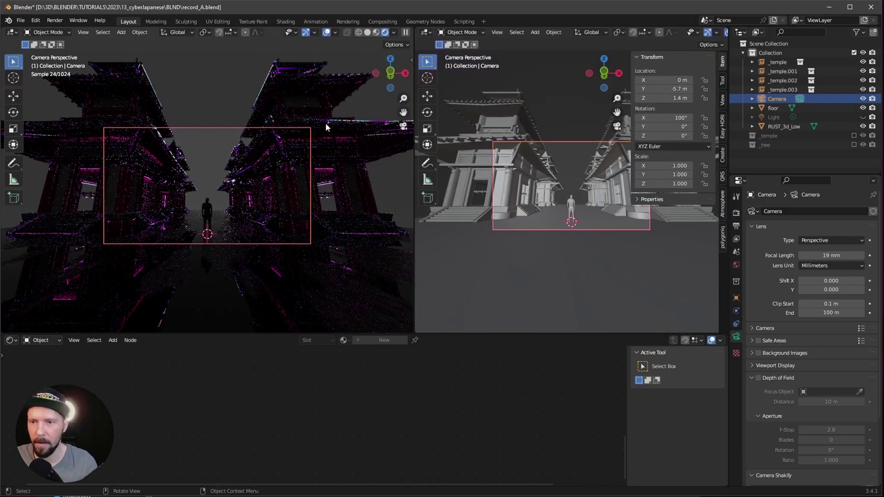
left_click(327, 33)
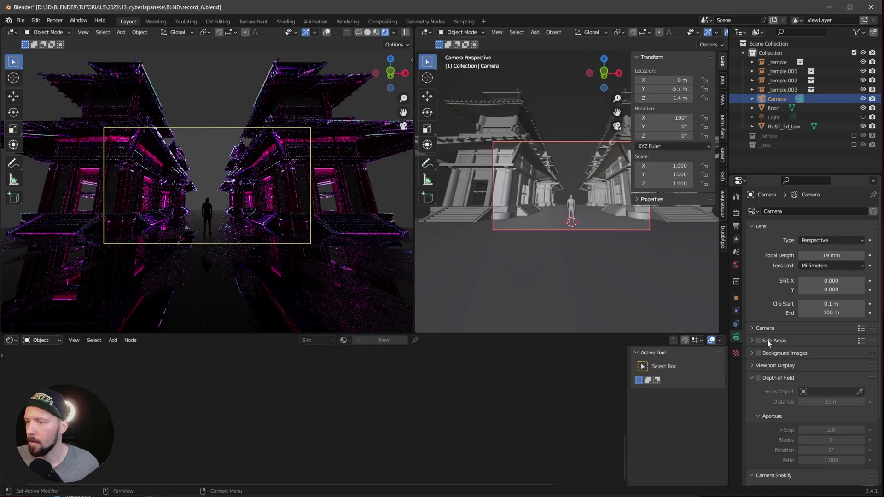
- Raise the camera's passepartout to 1.000 in its viewport display settings
left_click(752, 378)
left_click(750, 389)
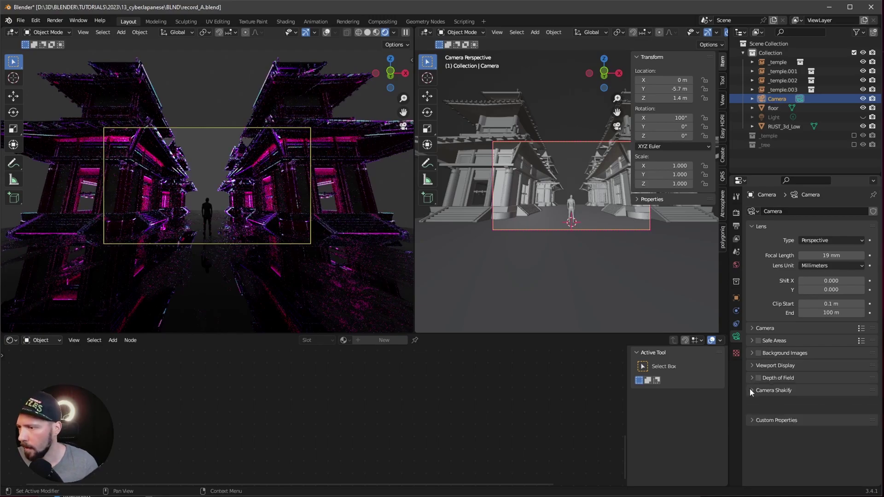
left_click(750, 366)
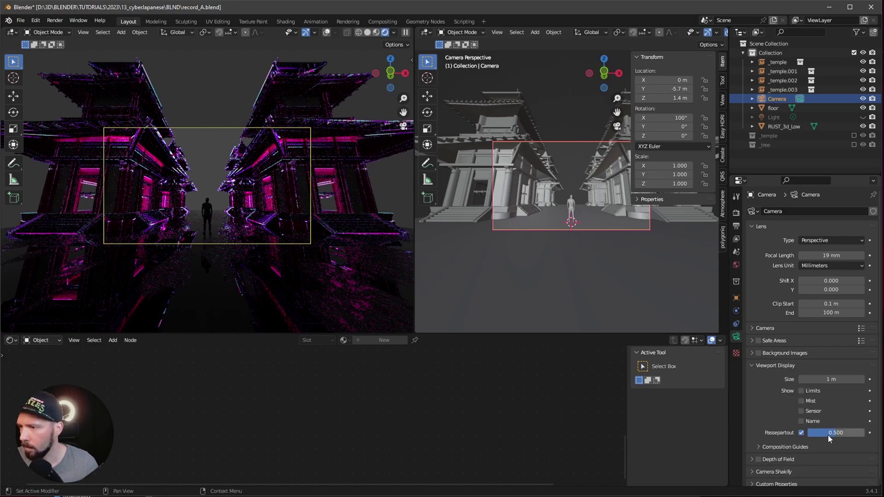
left_click_drag(828, 432, 865, 433)
- Hide the solid viewport's sidebar and set its shading to MatCap lighting with random object colors
middle_click_drag(692, 288, 582, 242)
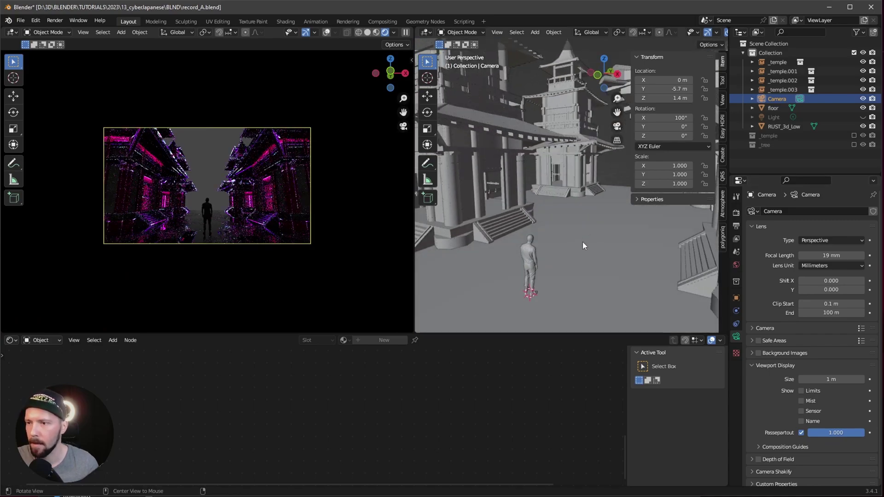
key("n")
middle_click_drag(599, 207, 584, 230)
scroll(585, 231, "down", 4)
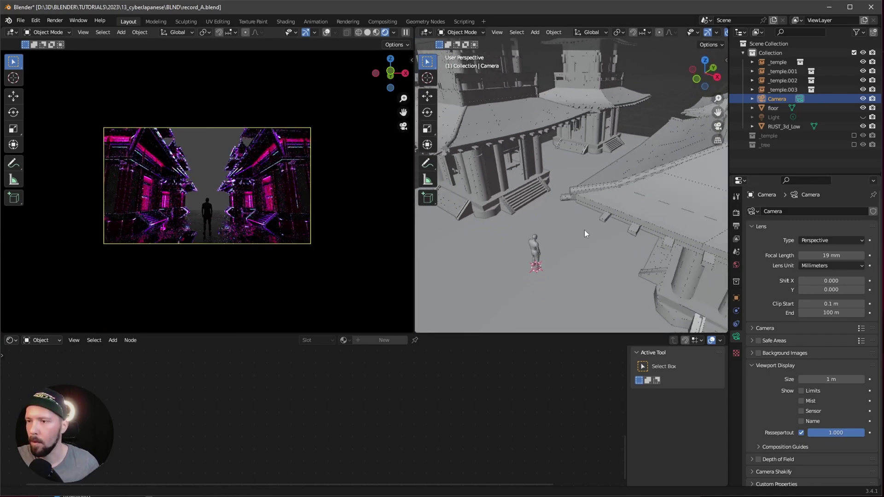
scroll(715, 35, "down", 4)
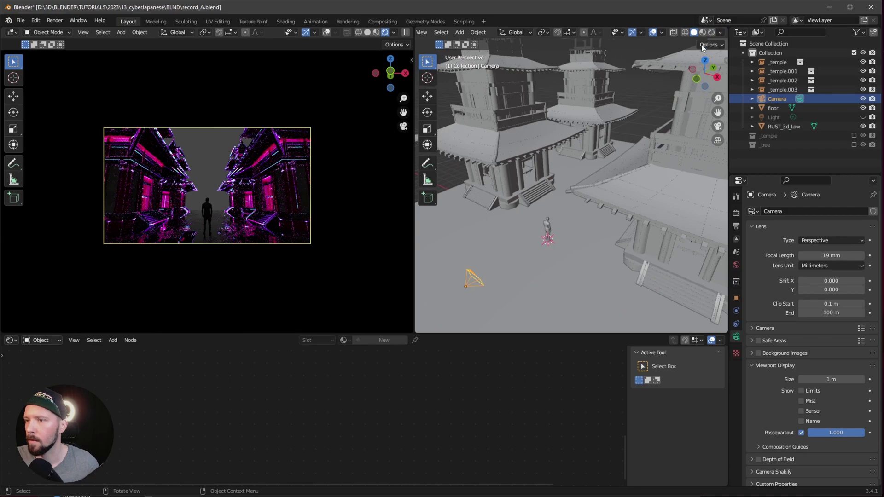
left_click(720, 32)
left_click(712, 76)
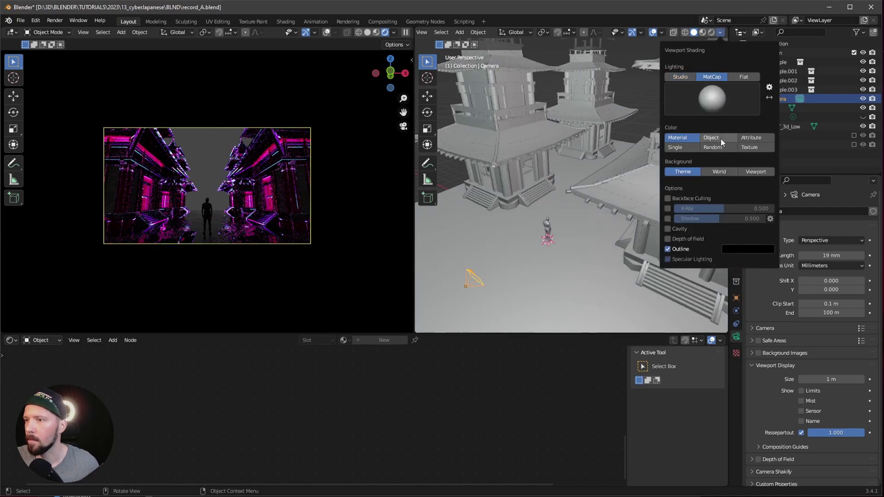
left_click(711, 137)
left_click(718, 147)
middle_click_drag(534, 273, 600, 241)
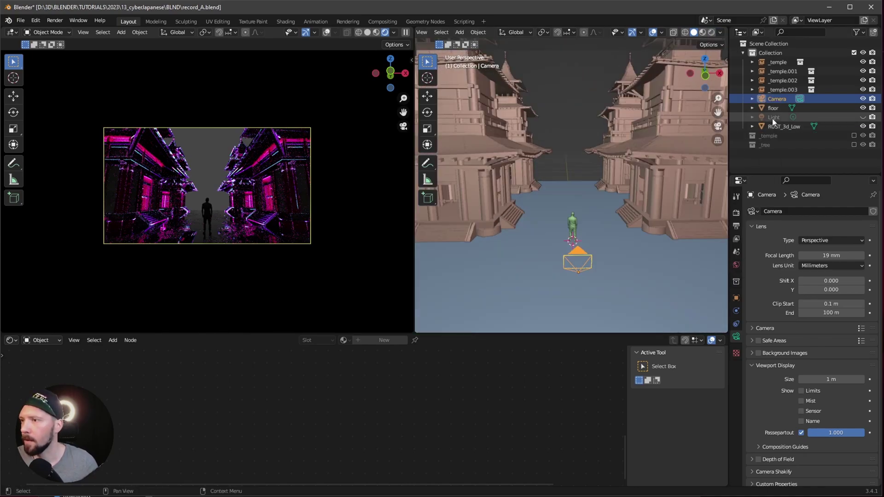
- Unhide the scene's light and set its color to light blue with the copied hex code
left_click(777, 118)
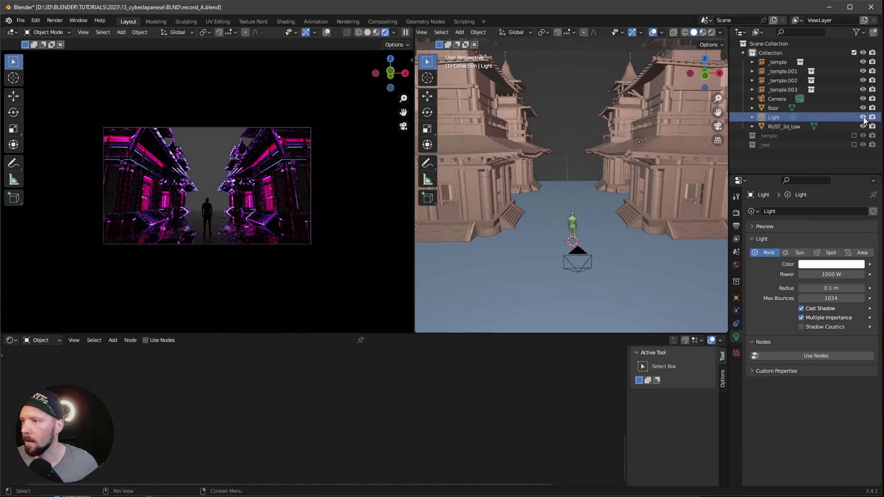
left_click(827, 116)
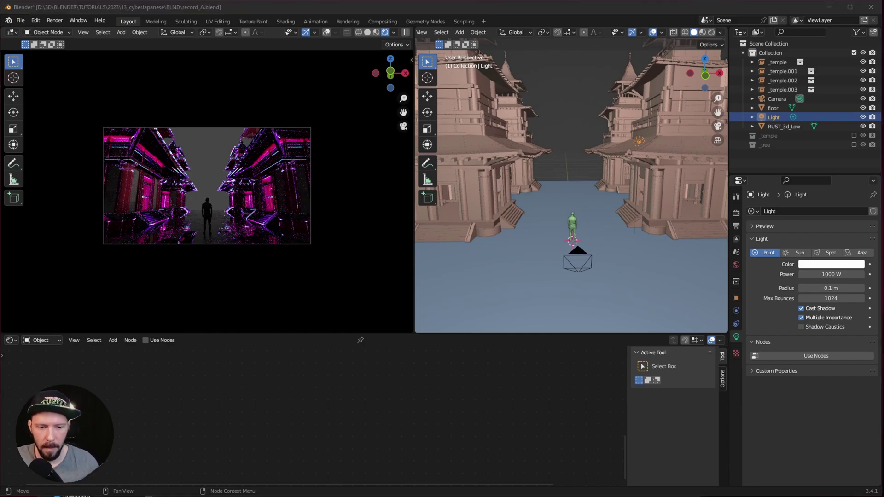
left_click(827, 267)
left_click(811, 231)
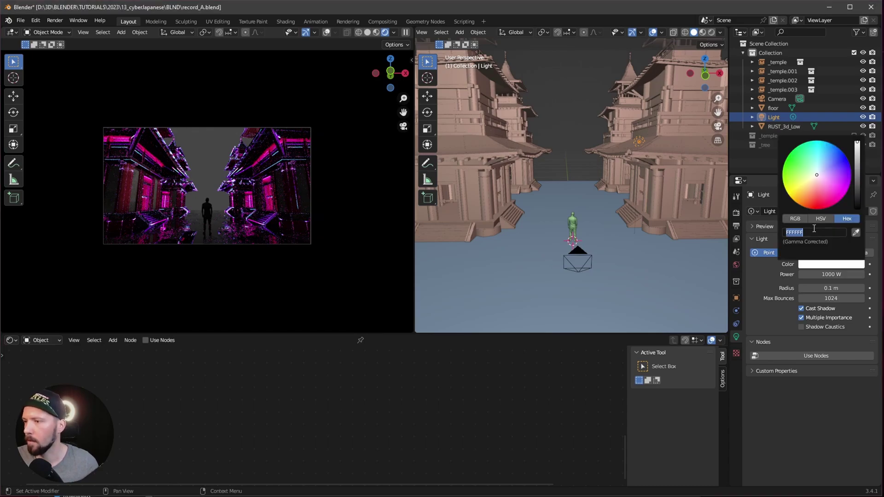
type("67C3FF")
key("Return")
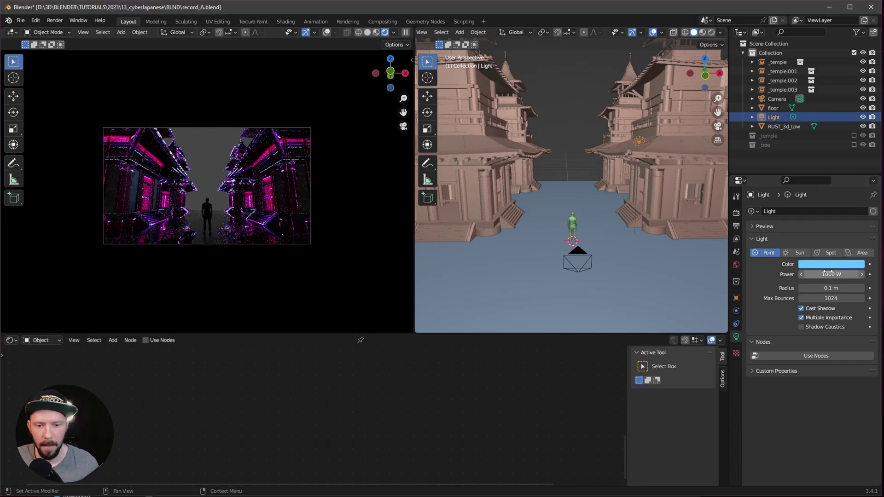
- Change the light to an Area light and place it at X 0 m, Y 53 m, Z 16 m
left_click(862, 252)
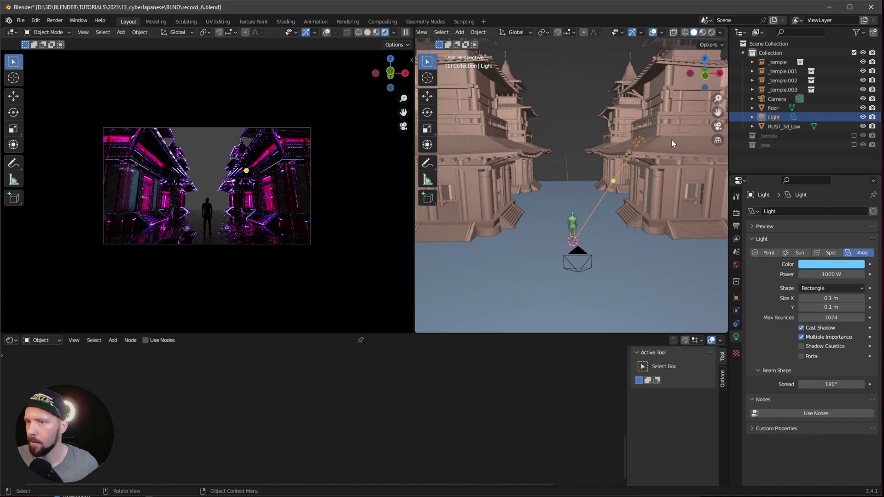
key("n")
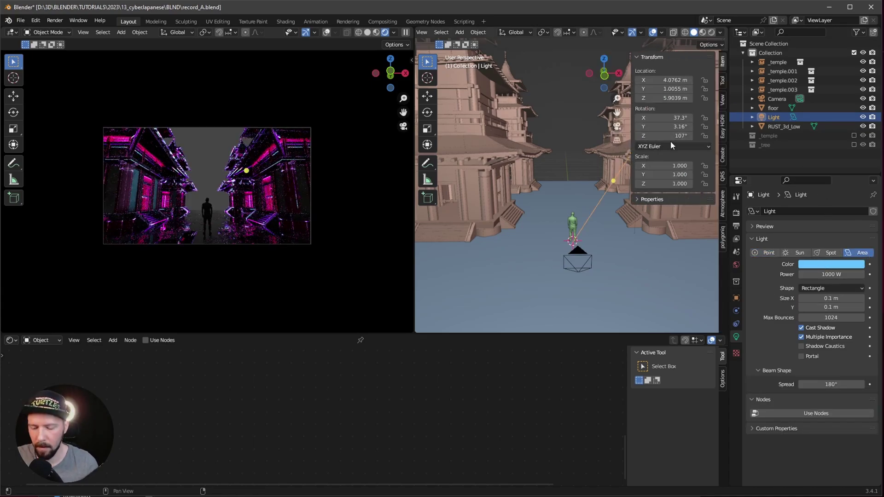
left_click(672, 80)
type("0")
key("Tab")
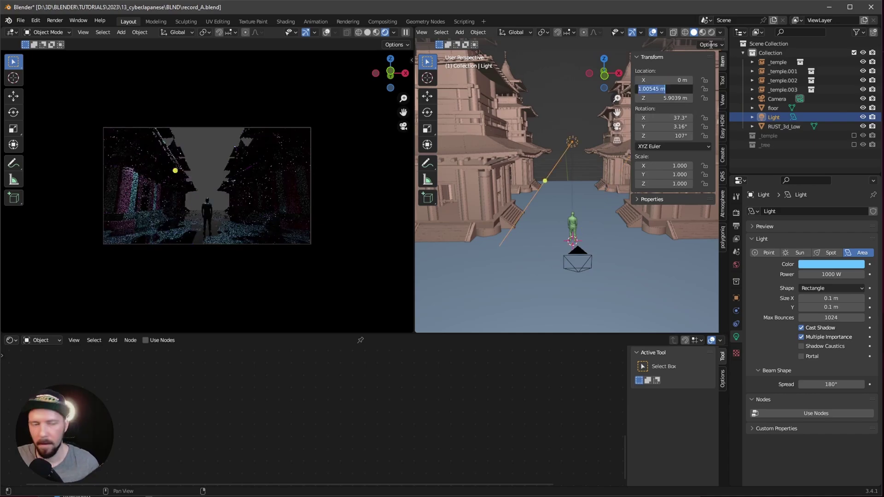
type("53")
key("Tab")
type("16")
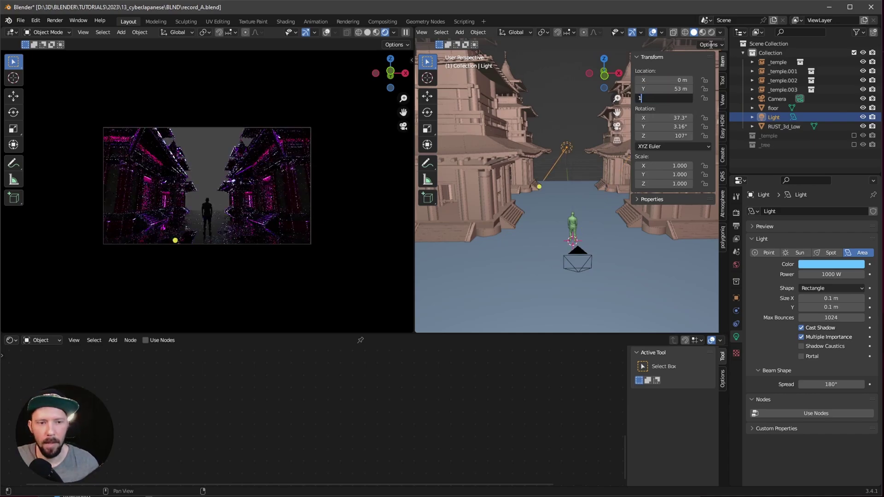
key("Tab")
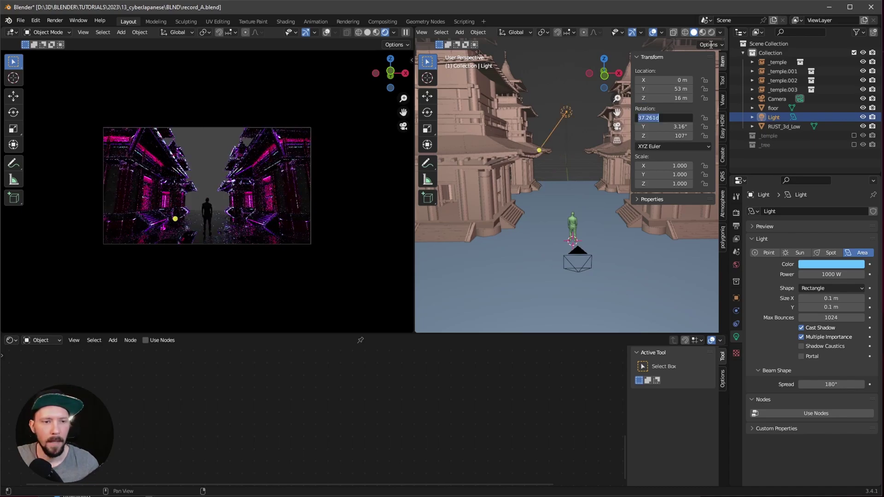
- Set the area light's rotation to -90° on X and 0° on both Y and Z
type("-90")
key("Return")
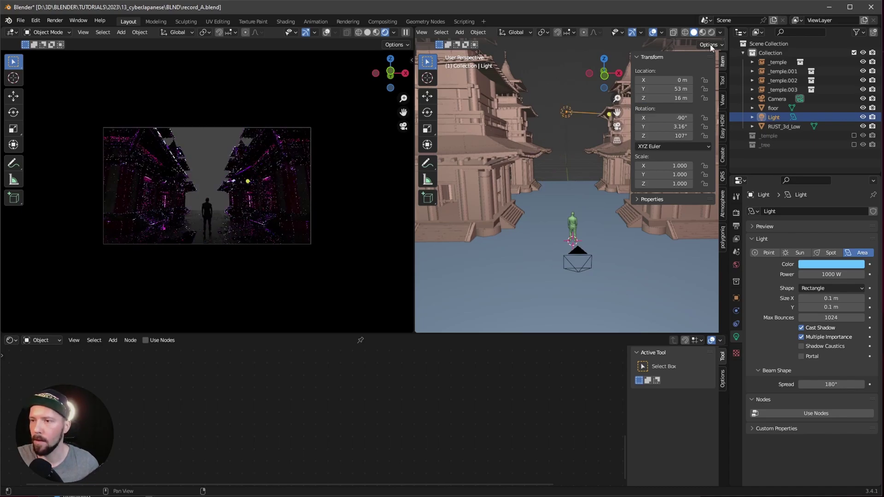
mouse_move(602, 180)
middle_mouse_down()
mouse_move(564, 156)
mouse_move(522, 175)
mouse_move(593, 162)
mouse_move(517, 183)
mouse_move(594, 184)
middle_mouse_up()
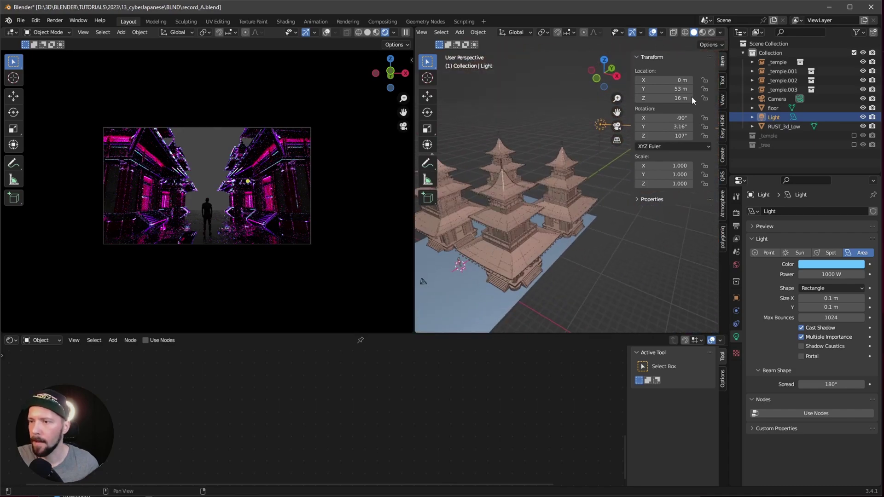
left_click_drag(679, 126, 677, 135)
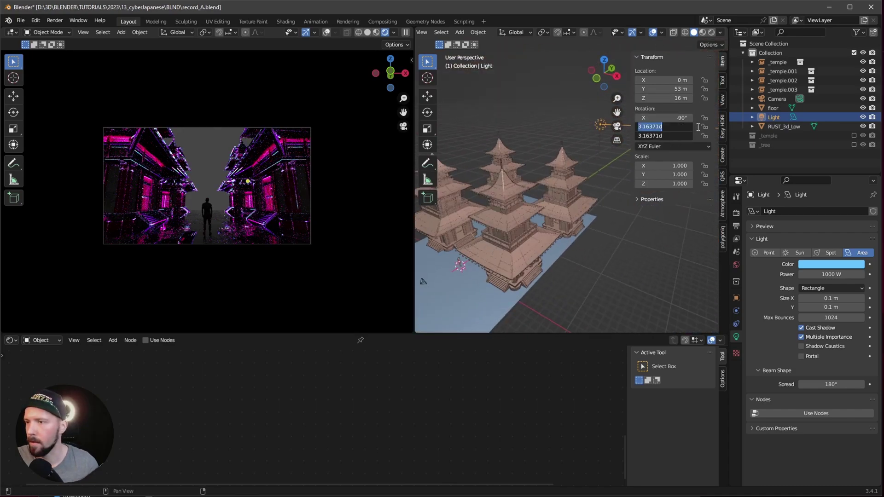
type("0")
key("Return")
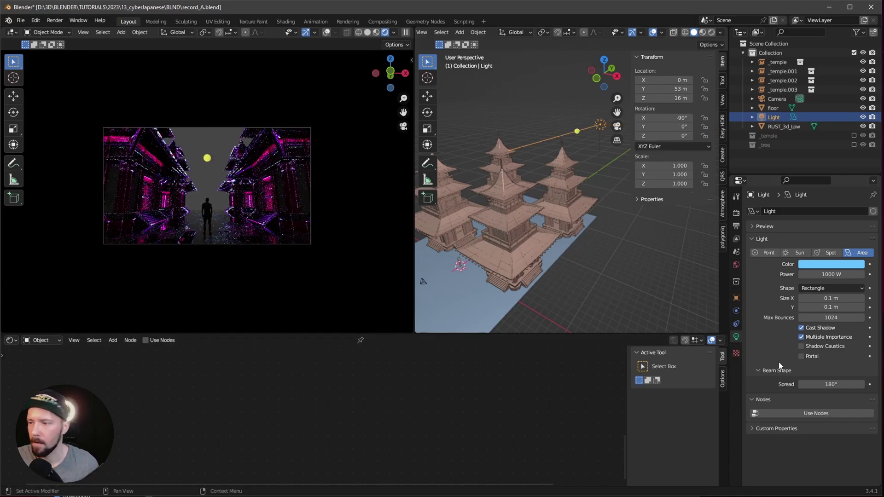
- Set the rectangular area light's X size to 7.5 m
left_click(834, 299)
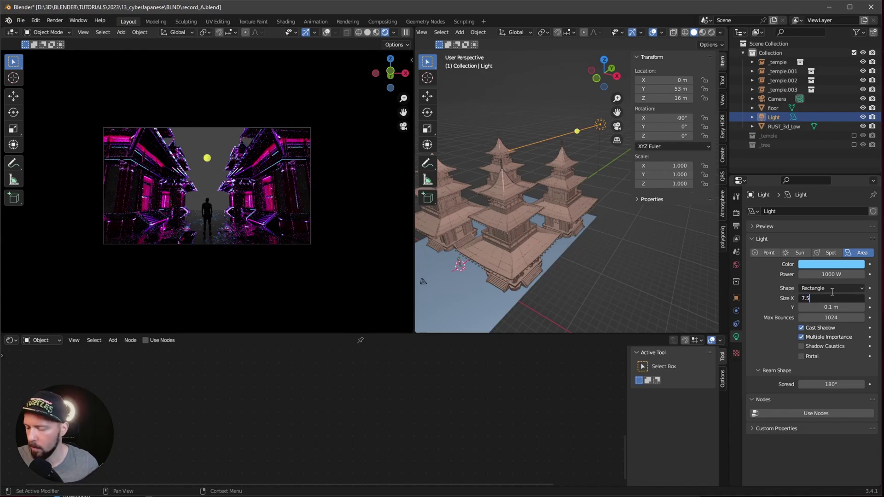
type("7.5")
key("Tab")
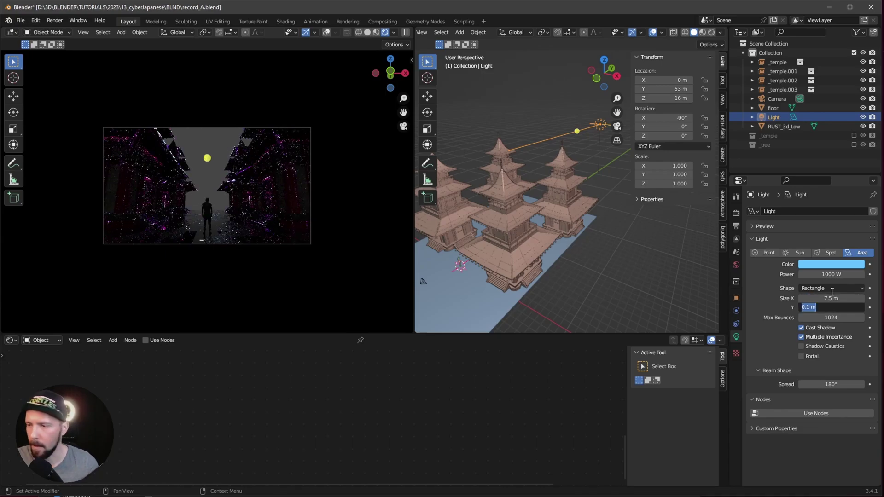
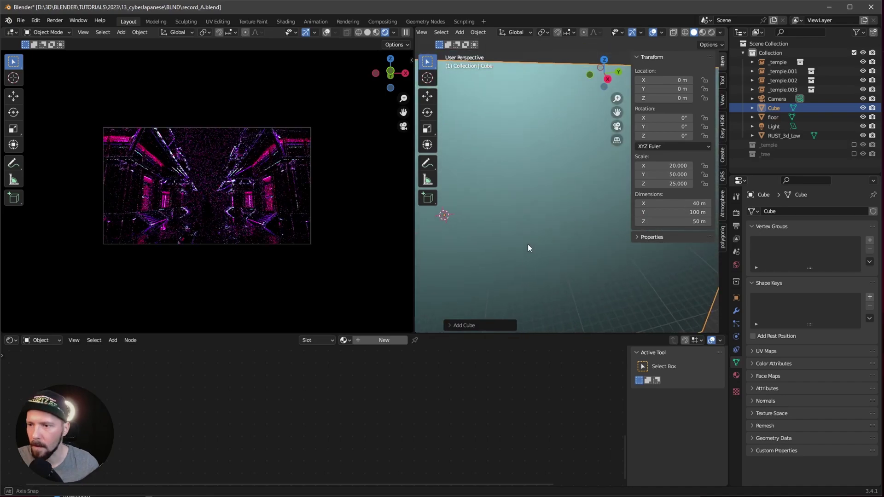
- Rename the large cube enclosing the temples as fog
scroll(511, 258, "down", 4)
middle_click_drag(541, 248, 599, 249)
double_click(774, 108)
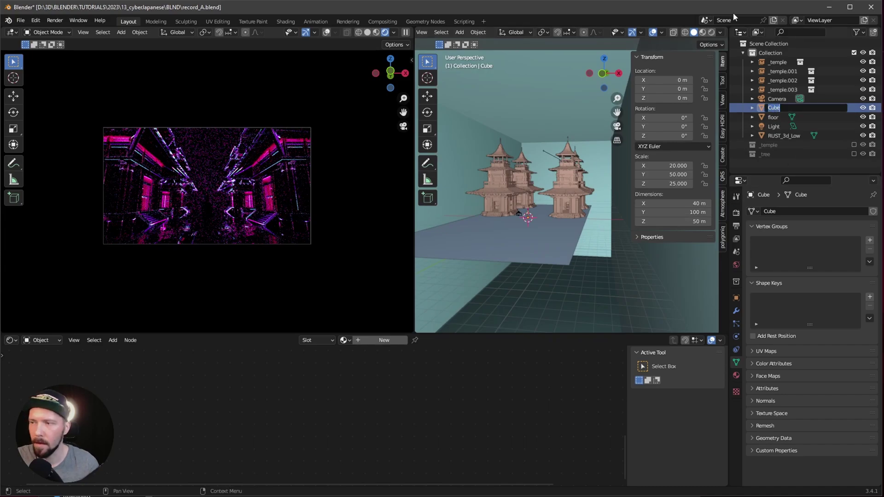
type("fog")
key("Return")
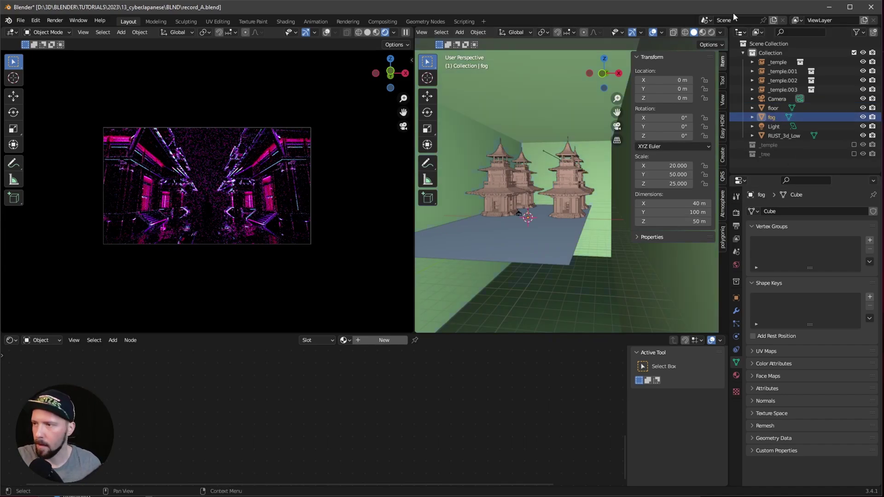
- Create a new material named m_fog for the fog cube and delete its default surface shader node
left_click(380, 343)
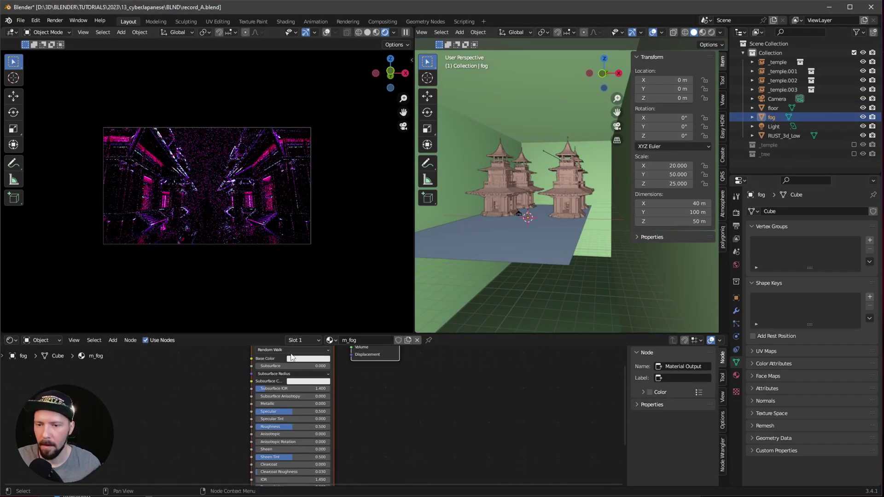
left_click_drag(234, 400, 231, 442, "alt")
left_click(281, 366)
key("x")
- Add a Volume Scatter node to the m_fog material and connect it to the Material Output's Volume input
key("shift+a")
left_click(281, 371)
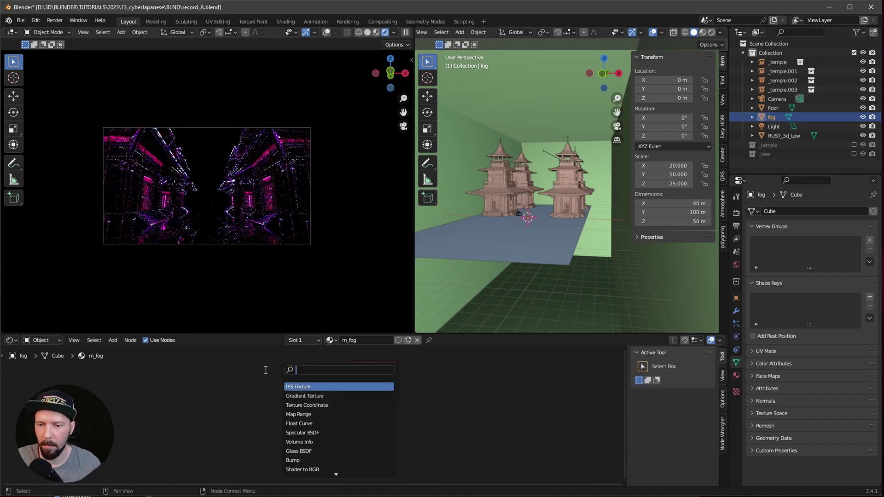
type("volu")
left_click(303, 396)
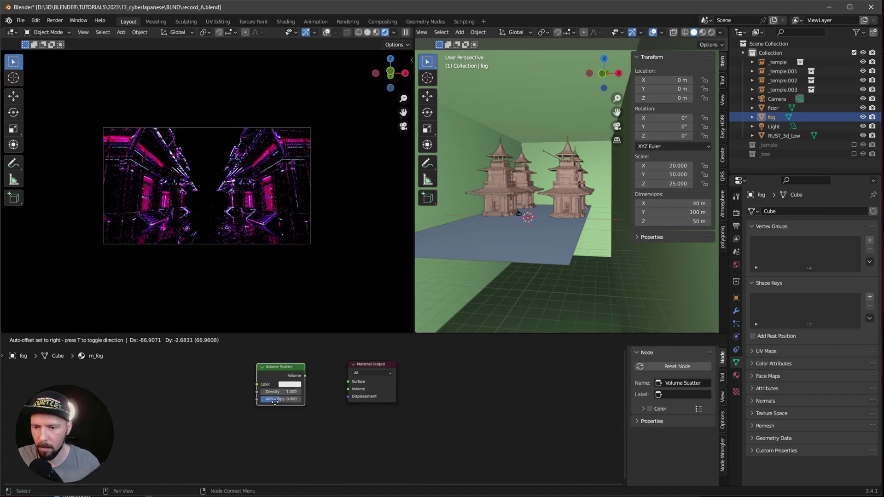
left_click(274, 395)
left_click_drag(285, 378, 349, 391)
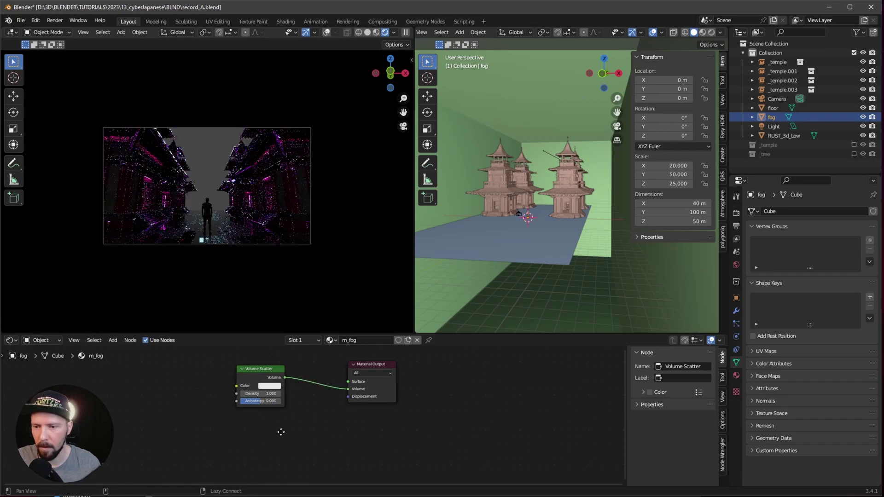
scroll(279, 415, "up", 3)
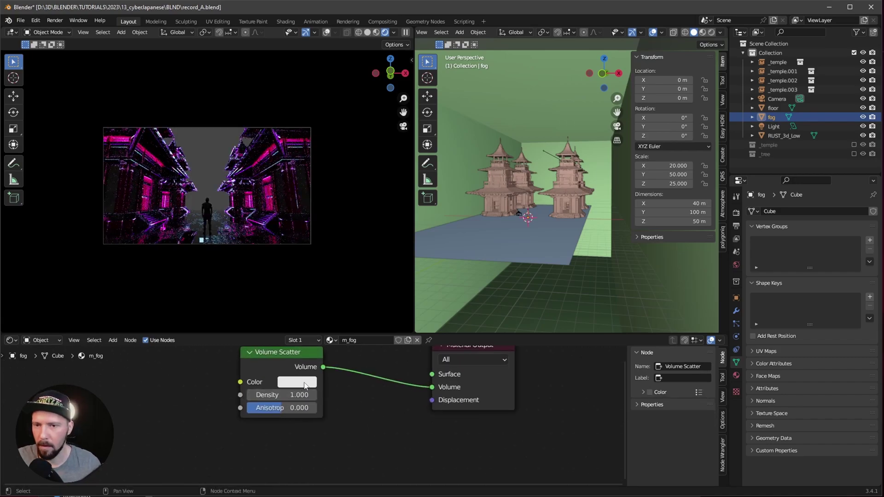
- Darken the Volume Scatter color to a mid grey and set its density to 0.1
left_click(307, 384)
left_click_drag(380, 242, 381, 257)
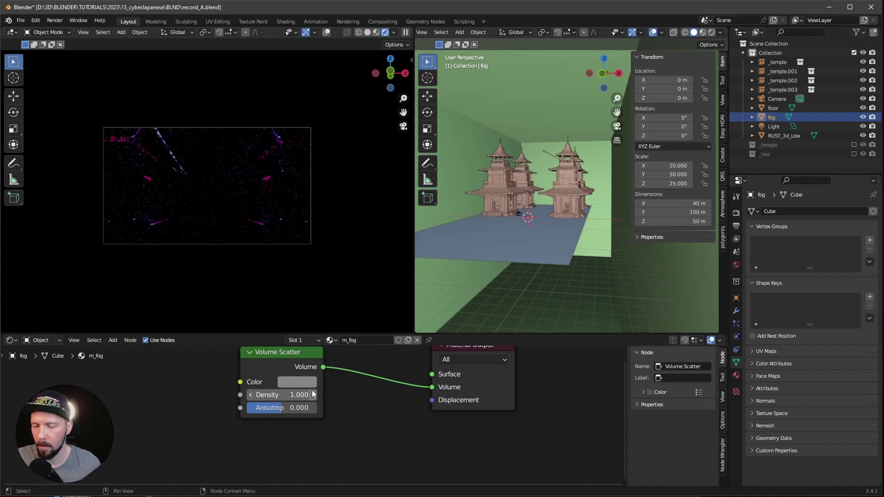
left_click(298, 393)
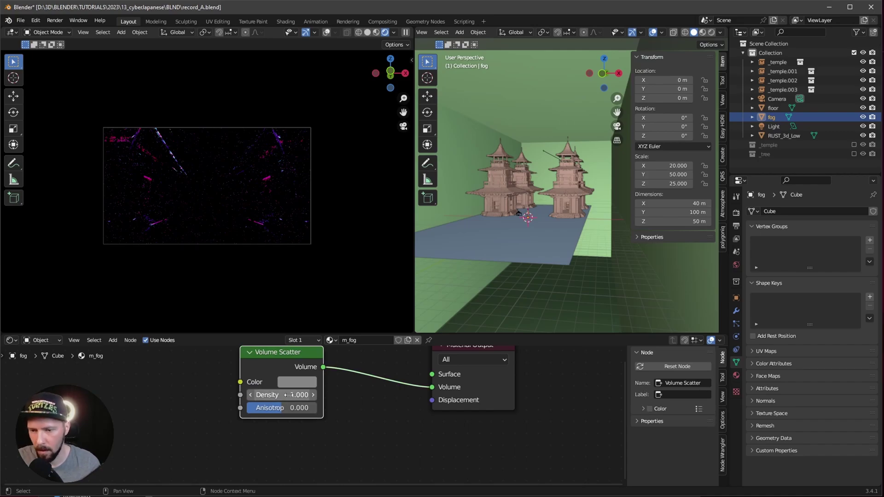
type(".1")
key("Return")
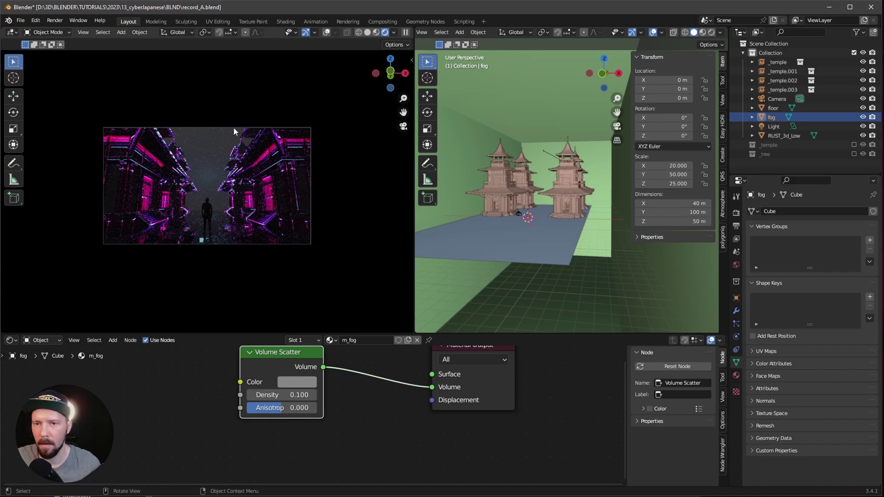
- Replace the world background color's hex code with the copied one
left_click(736, 377)
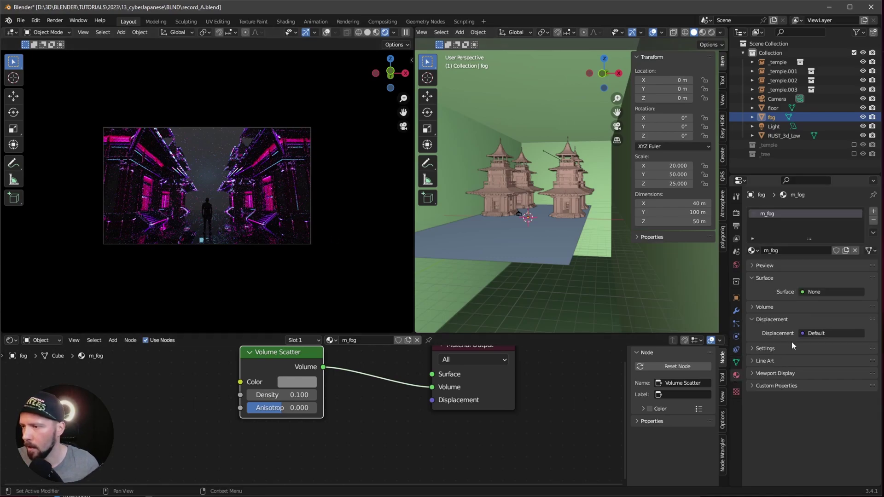
left_click(736, 266)
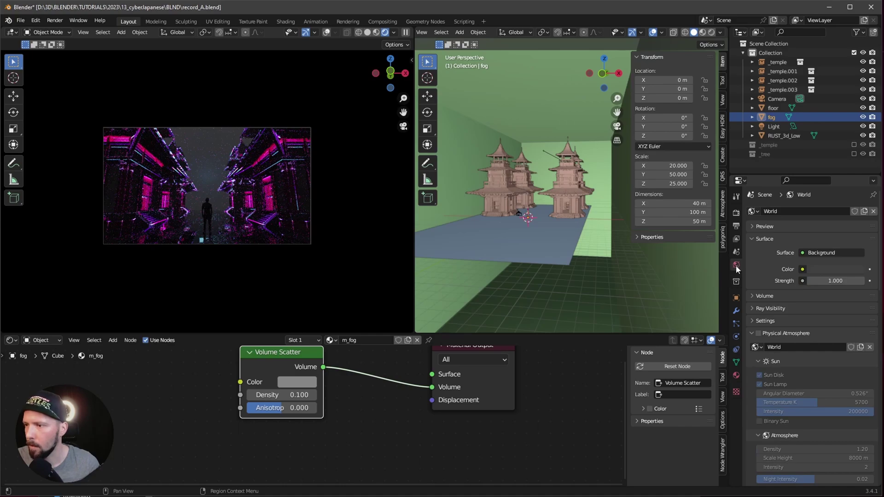
left_click(814, 269)
left_click(811, 230)
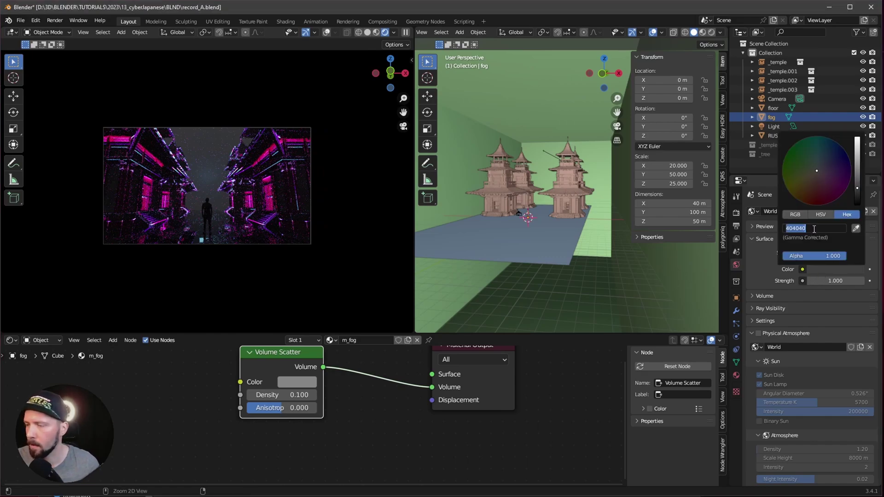
type("293147")
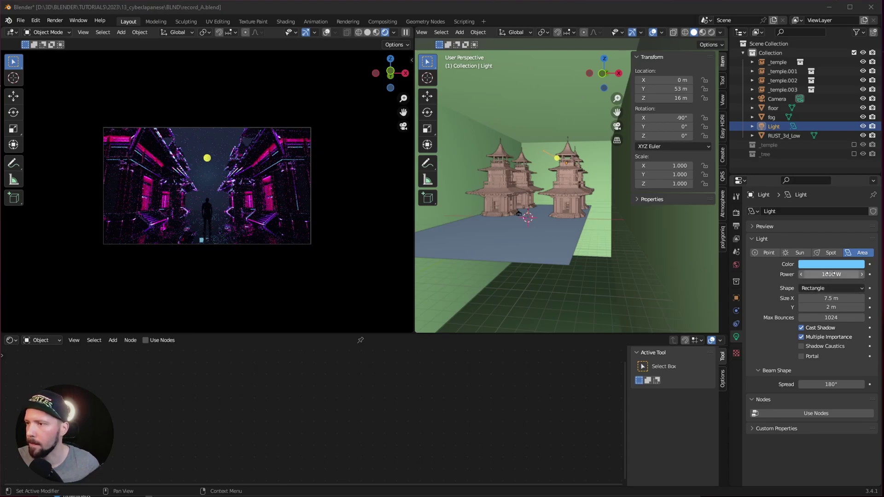
- Set the area light's power to 50000 W
left_click(809, 277)
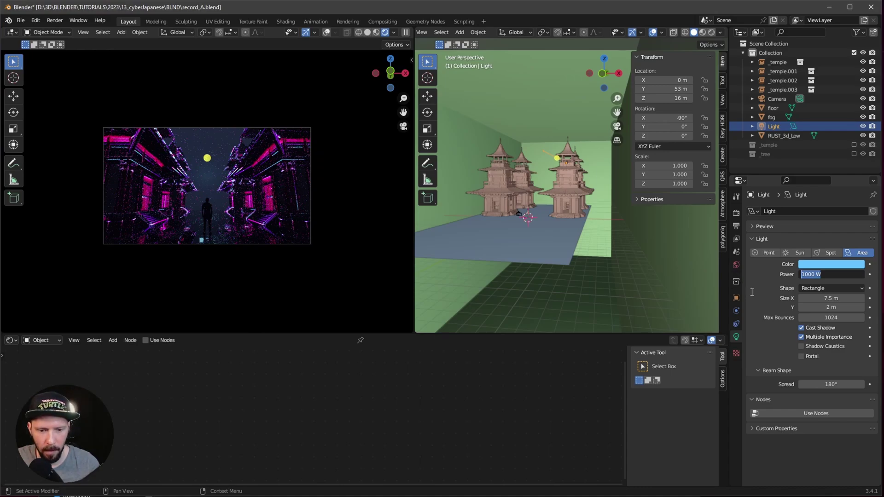
type("50")
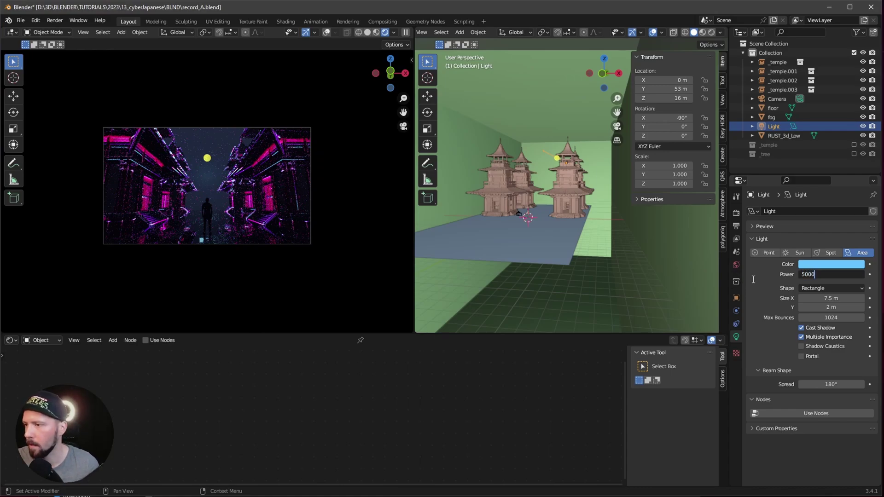
key("Return")
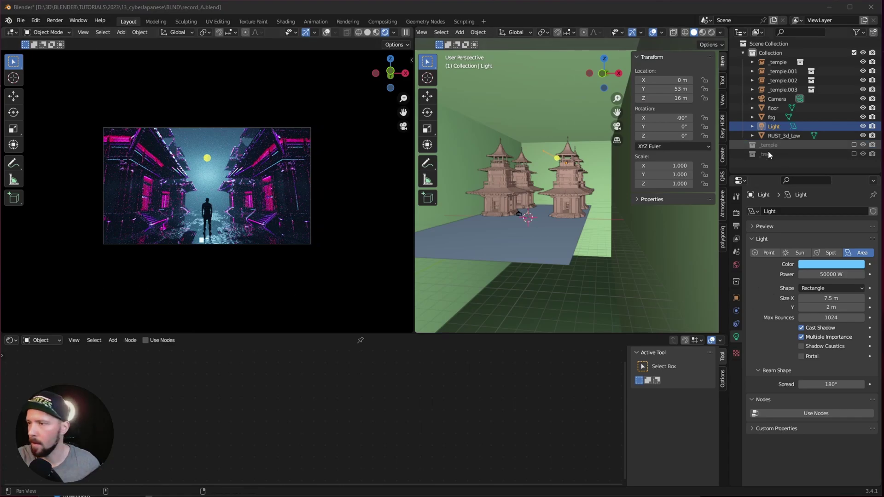
- Add an instance of the _tree collection to the scene
left_click(782, 154)
right_click(782, 153)
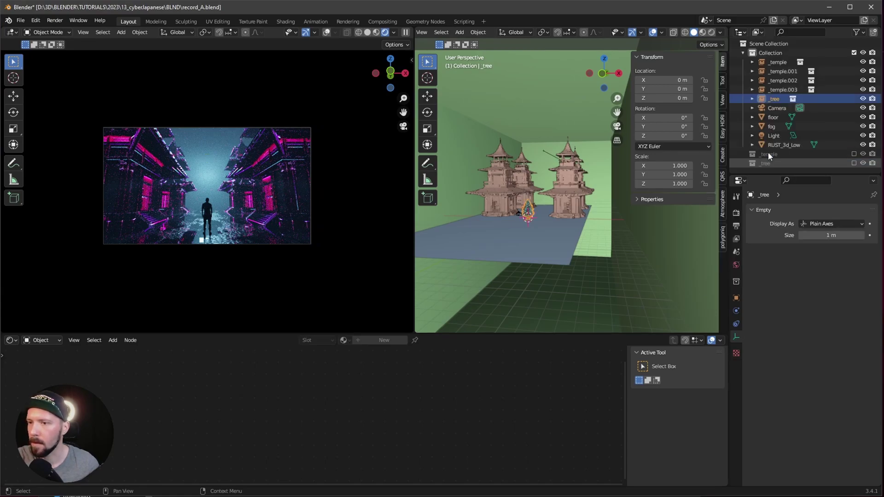
left_click(773, 153)
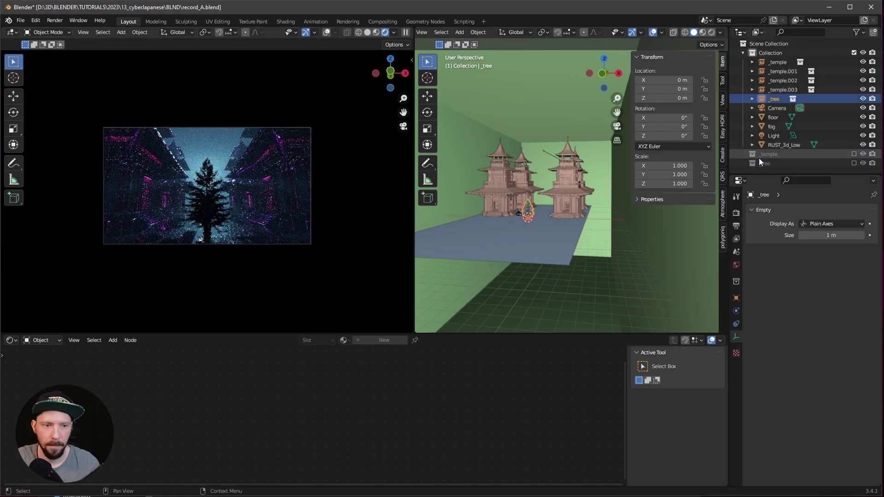
- Place the tree instance at X 9 m and Y 30 m
left_click(682, 80)
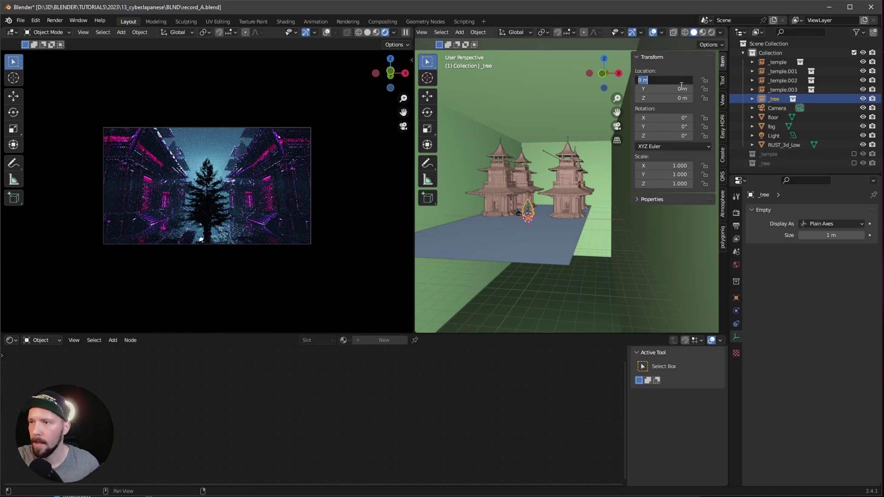
type("9")
key("Tab")
type("30")
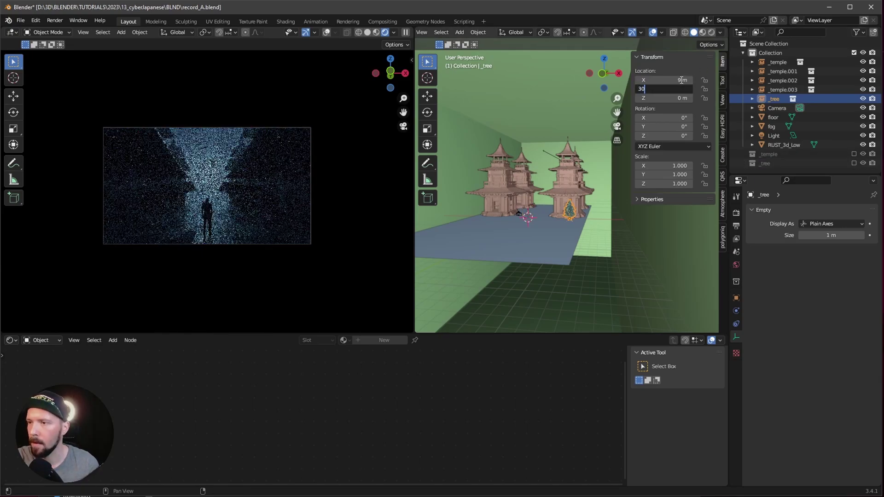
key("Return")
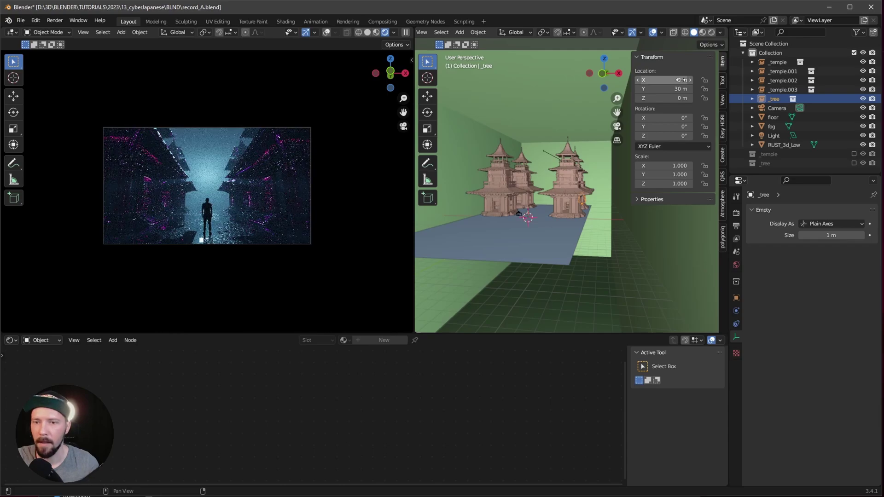
- Scale the tree instance up uniformly to about 7.34
middle_click_drag(543, 207, 546, 230)
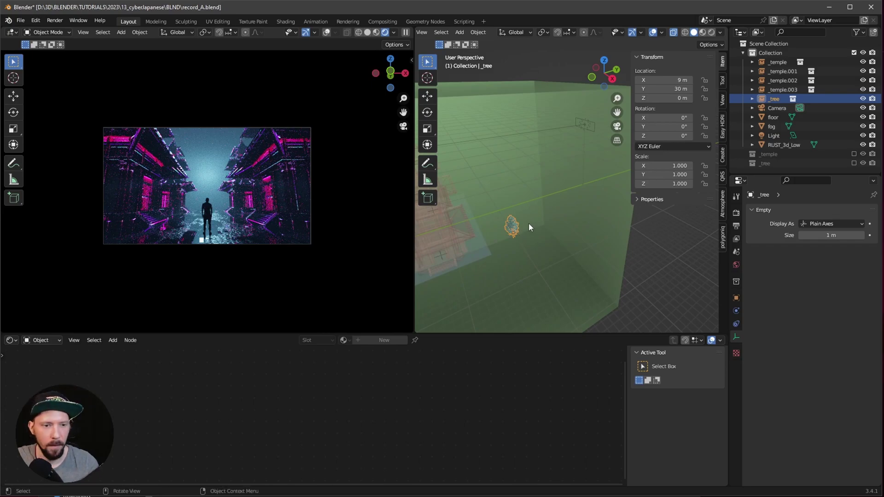
key("s")
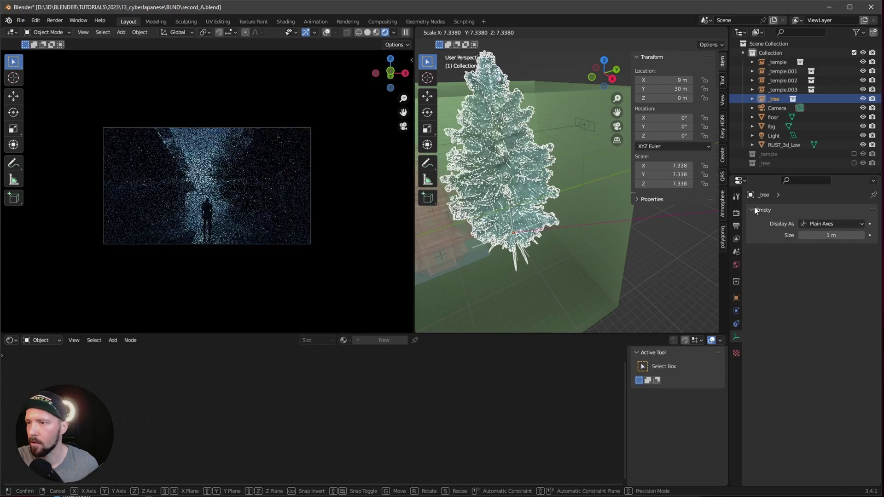
left_click(587, 250)
mouse_move(580, 253)
middle_mouse_down()
mouse_move(599, 247)
mouse_move(592, 249)
middle_mouse_up()
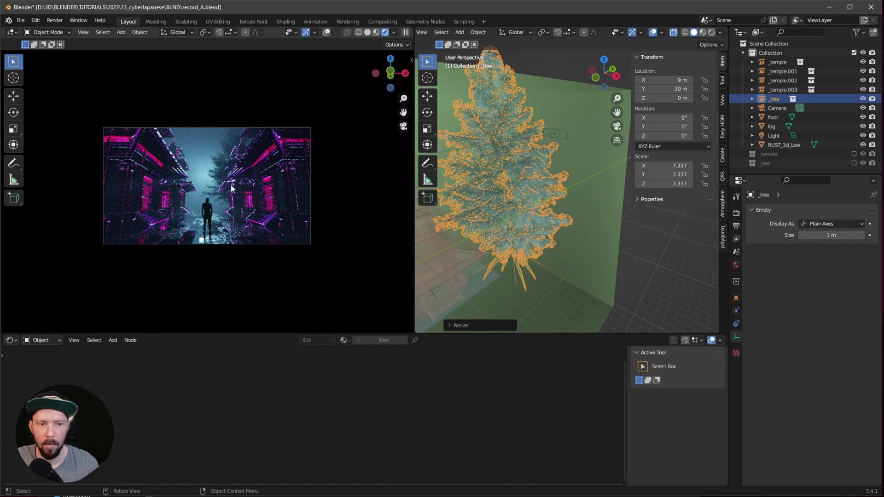
key("alt+Tab")
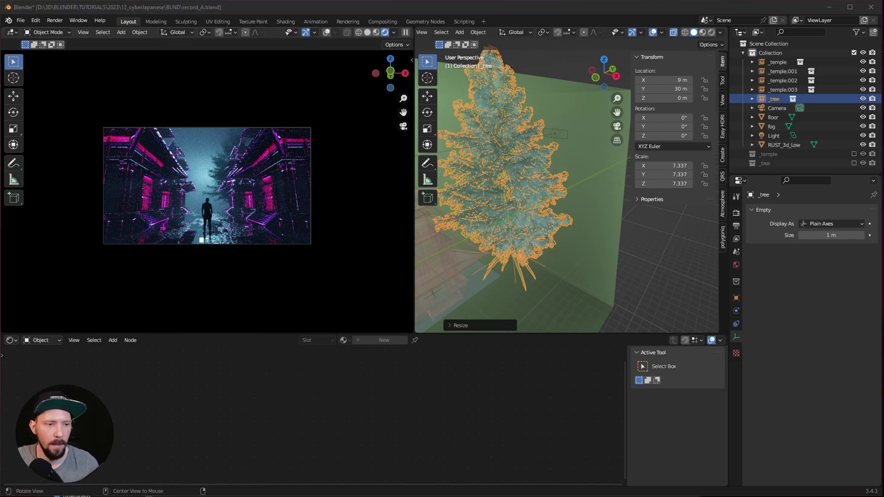
middle_click_drag(531, 214, 542, 208)
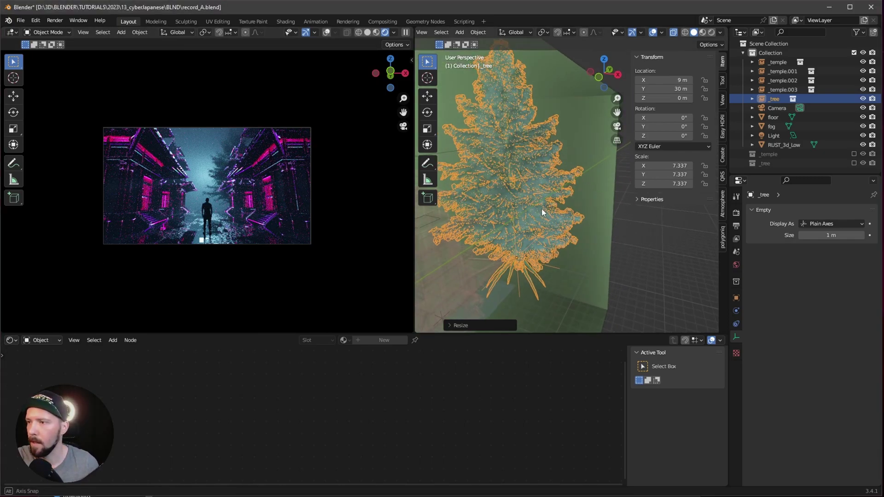
- Duplicate the tree and place the copy at X -8.5 m and Y 32 m
key("shift+d")
right_click(516, 202)
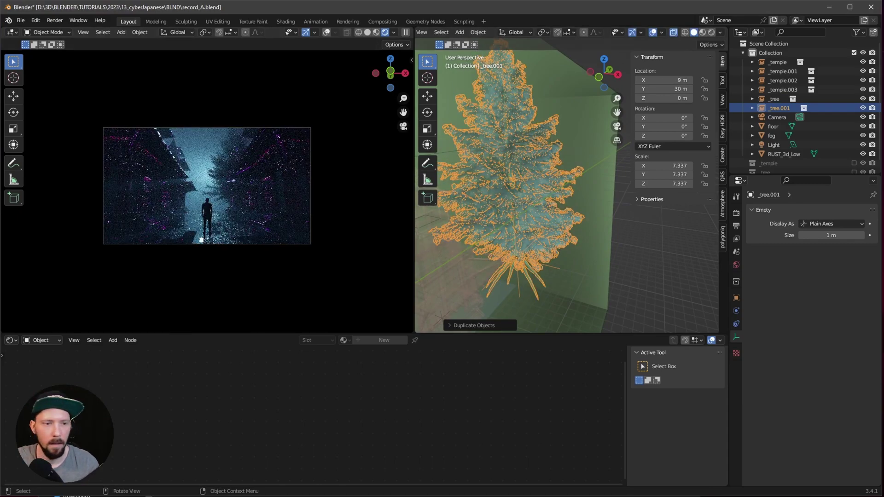
left_click(684, 77)
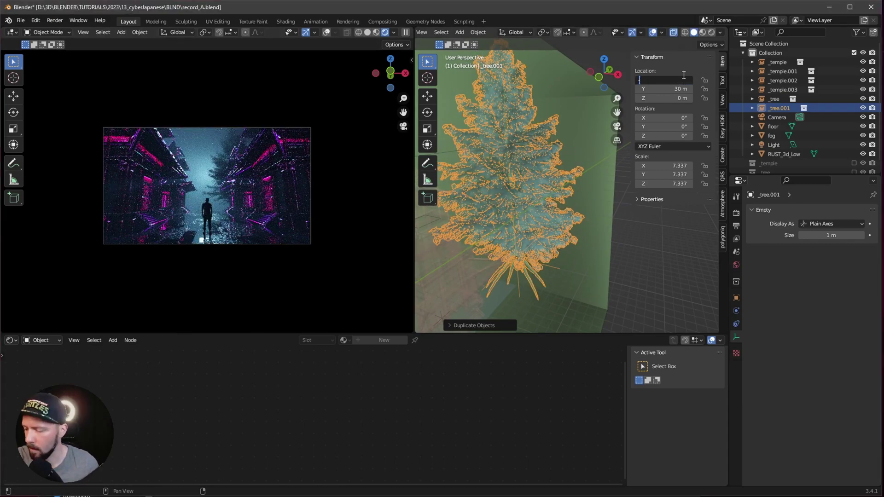
type("-8.5")
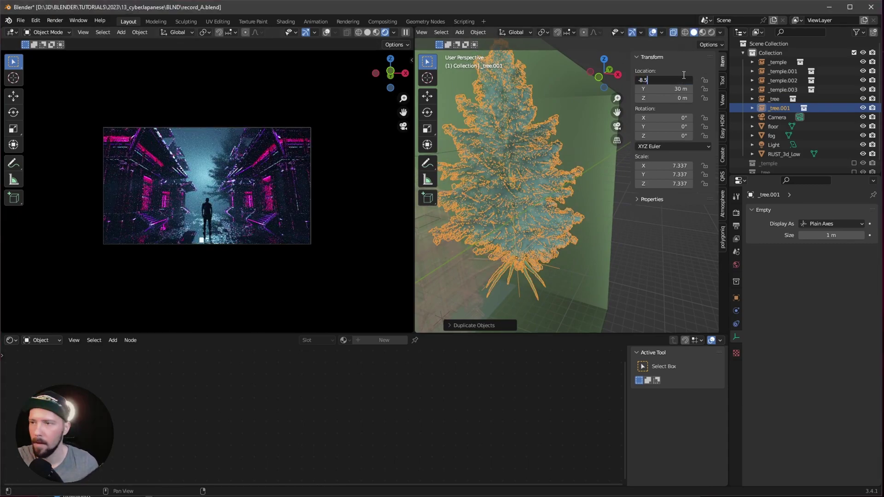
key("Tab")
type("32")
key("Return")
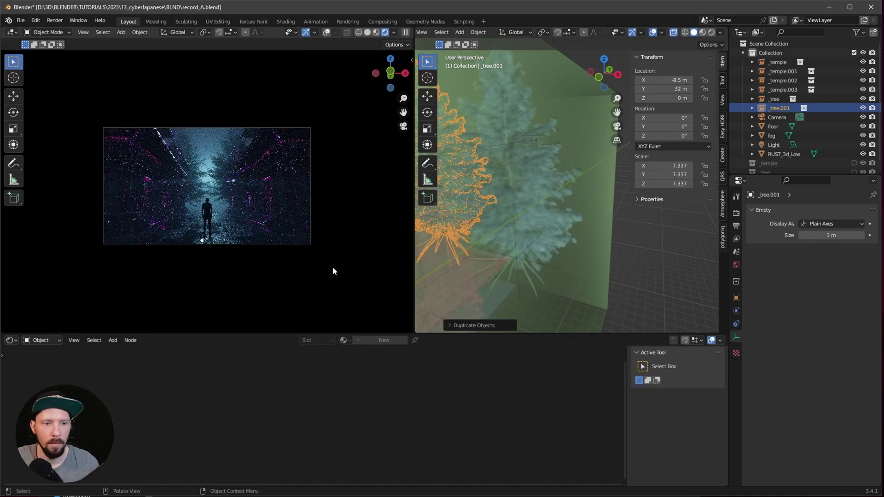
- Scale the second tree down uniformly to about 5.78 and rotate it -106° about Z
key("s")
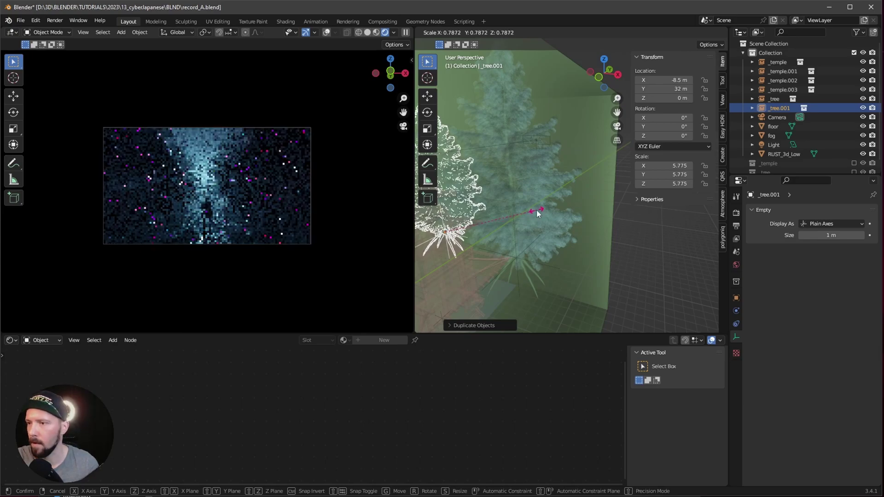
left_click(537, 210)
mouse_move(548, 216)
left_mouse_down("alt")
mouse_move(532, 228)
mouse_move(548, 220)
left_mouse_up("alt")
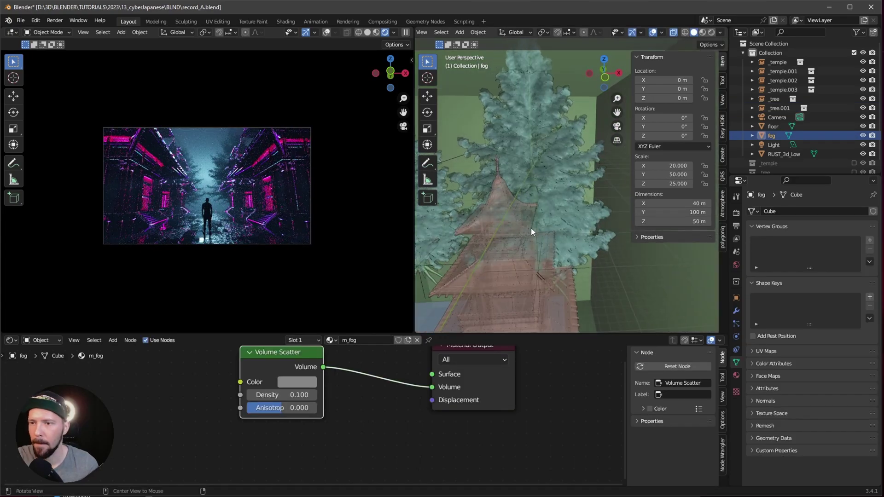
left_click(532, 185)
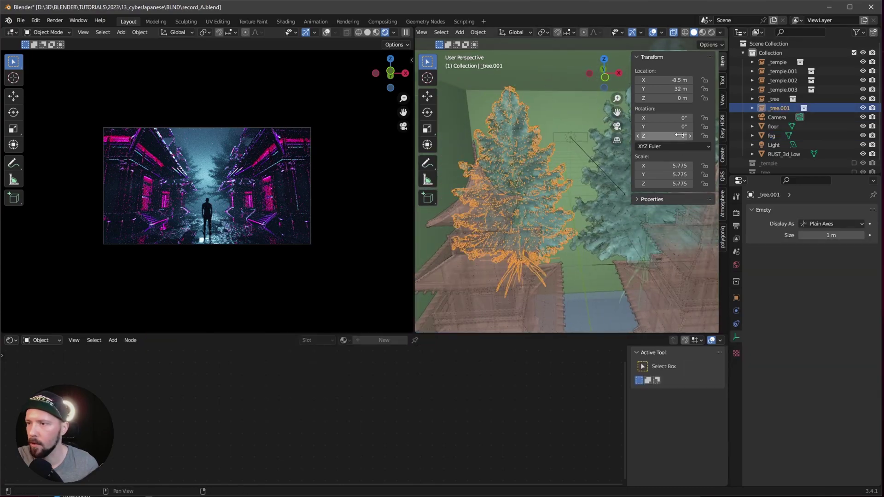
left_click_drag(681, 135, 265, 176)
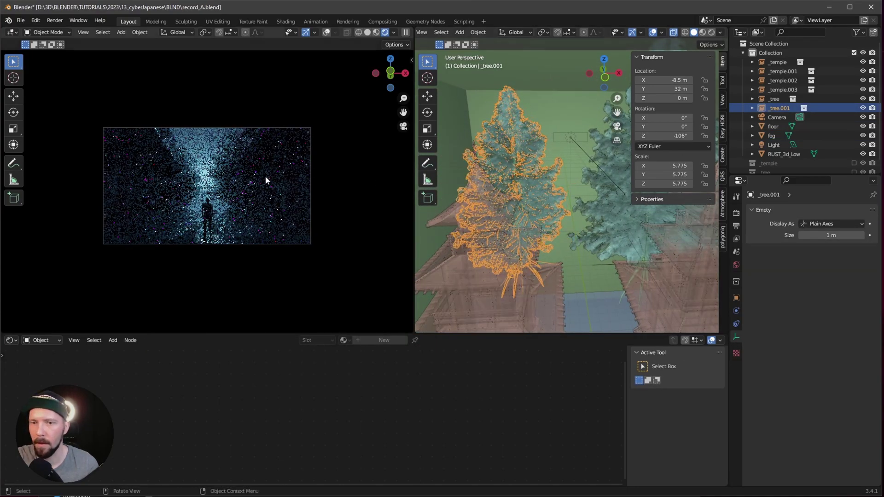
- Duplicate the larger original tree instance and place the copy at X 5.5 m and Y 42.4 m
middle_click_drag(538, 219, 532, 236)
left_click(531, 236)
key("shift+d")
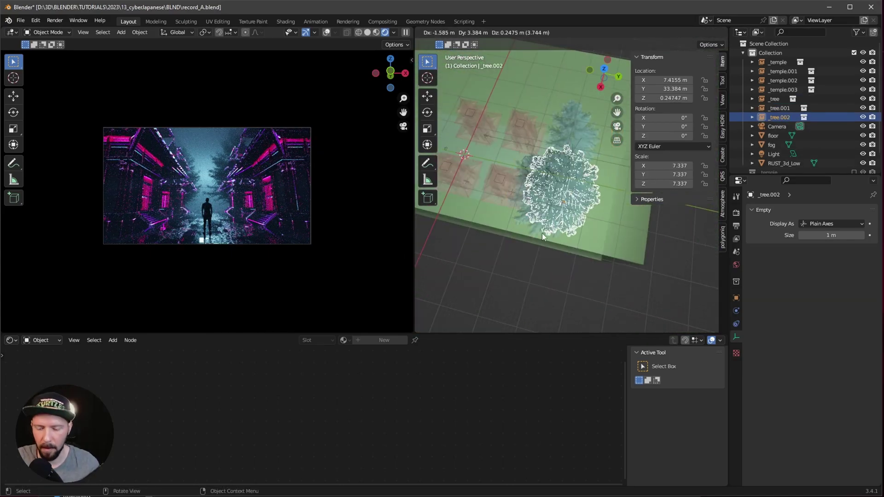
right_click(542, 234)
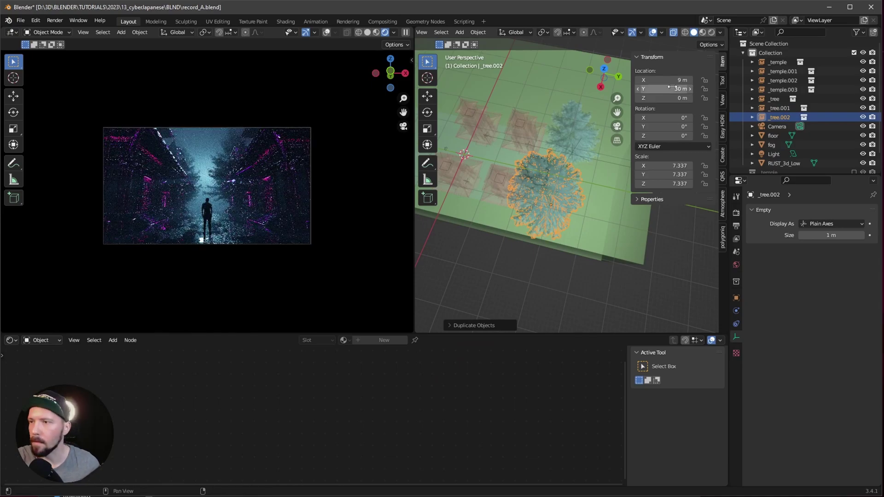
left_click(687, 79)
type("5.5")
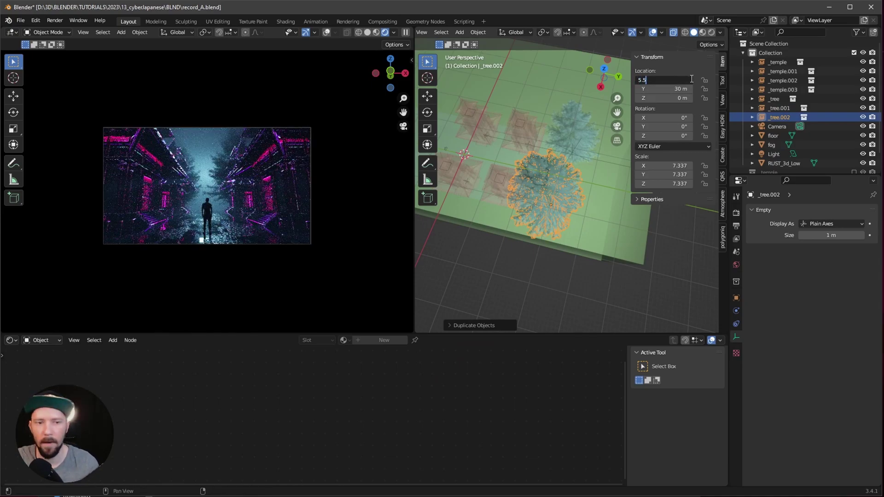
key("Tab")
type("4")
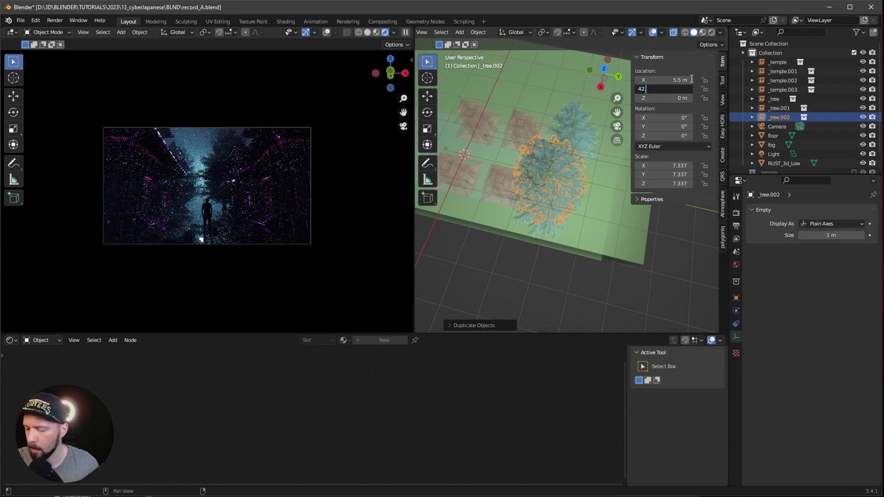
type("2.4")
key("Return")
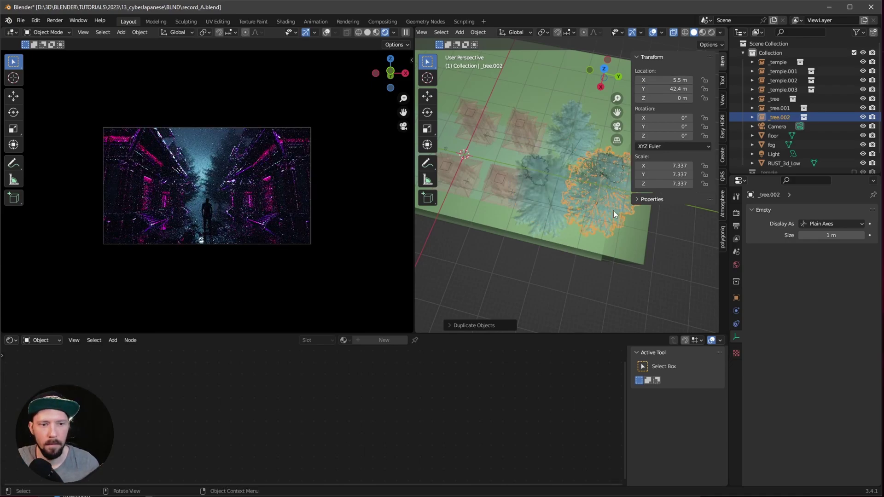
- Rotate the third tree to -93.2° about Z and scale it down uniformly to about 4.66
left_click_drag(668, 136, 241, 185)
key("s")
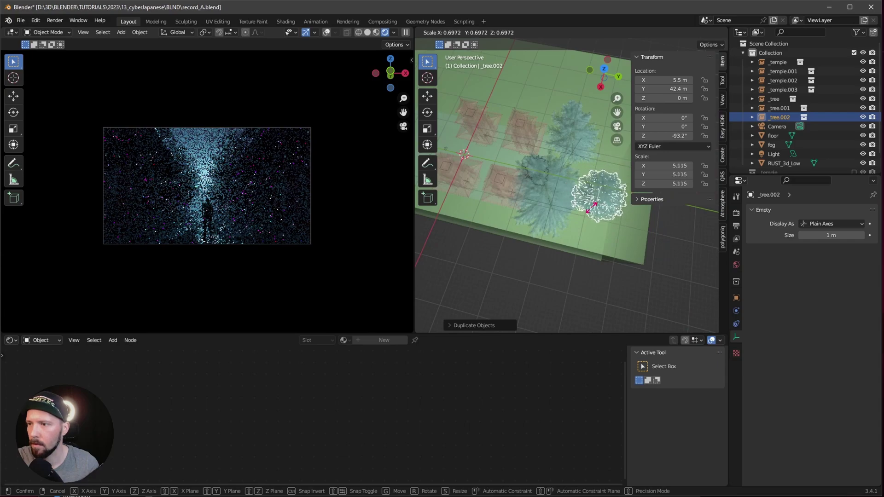
left_click(592, 208)
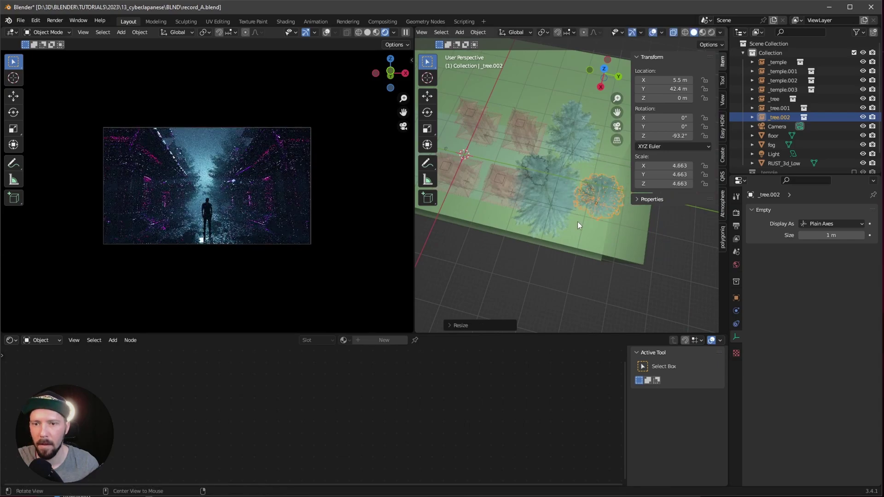
mouse_move(577, 222)
middle_mouse_down()
mouse_move(634, 214)
mouse_move(564, 222)
middle_mouse_up()
key("g")
key("y")
right_click(618, 207)
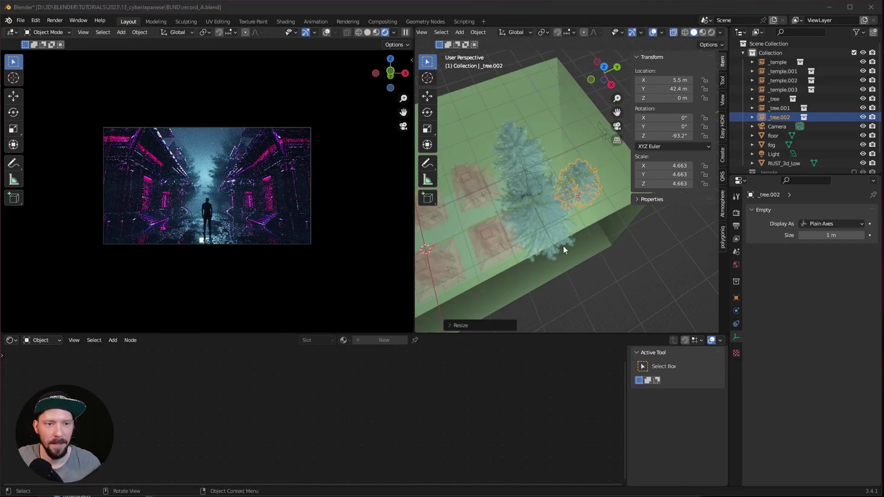
- Duplicate the third tree and place the copy at X -5 m
key("shift+d")
right_click(584, 193)
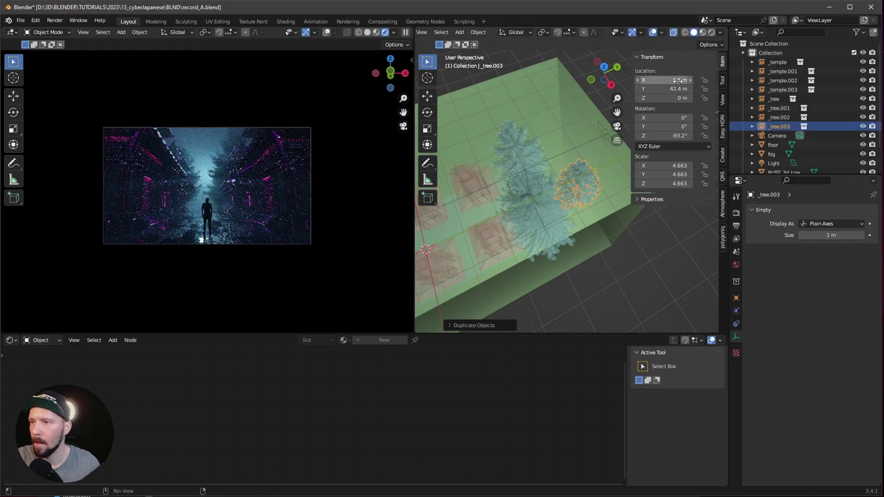
left_click(686, 80)
type("-5")
key("Return")
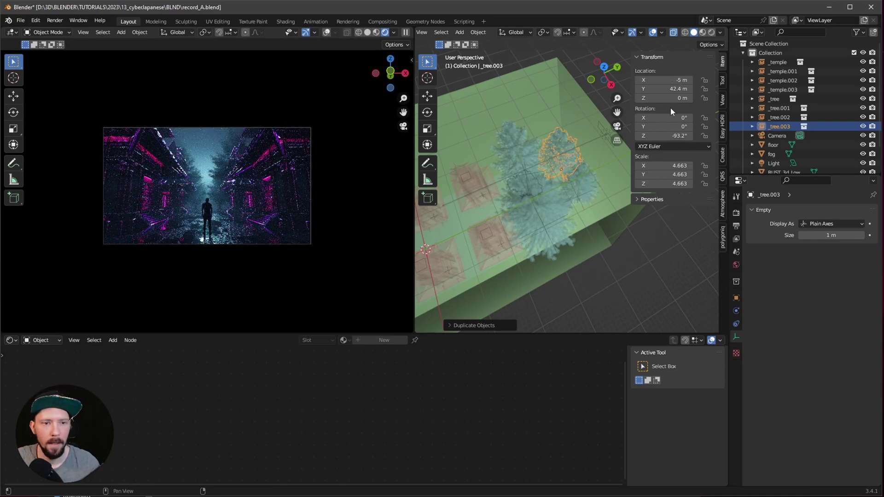
- Rotate the fourth tree to -118° about Z and scale it down uniformly to about 2.77
left_click_drag(681, 136, 666, 136)
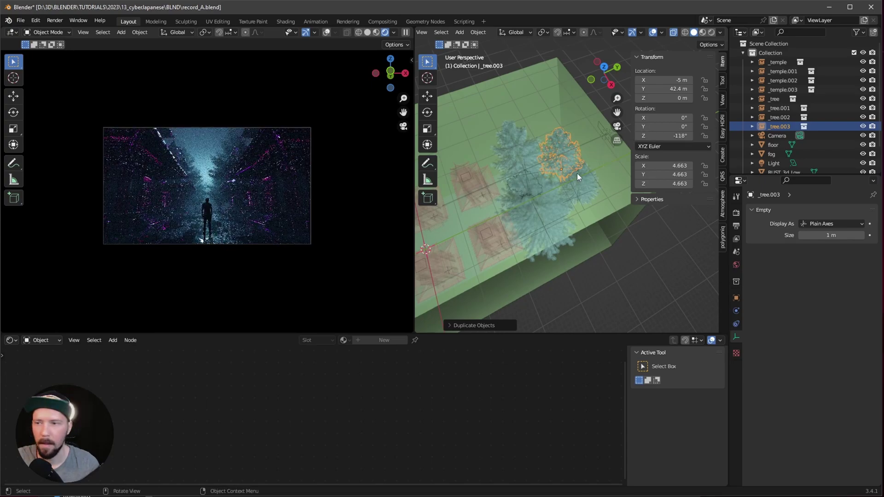
key("s")
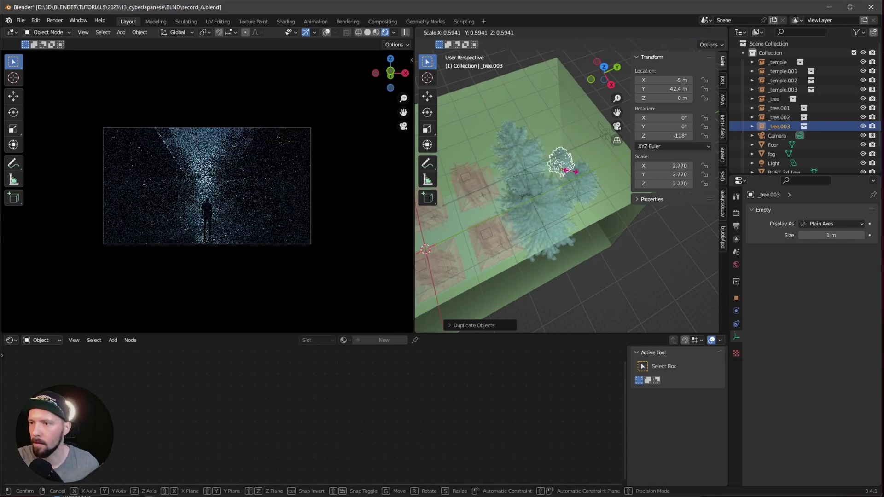
left_click(571, 171)
middle_click_drag(553, 213, 567, 194)
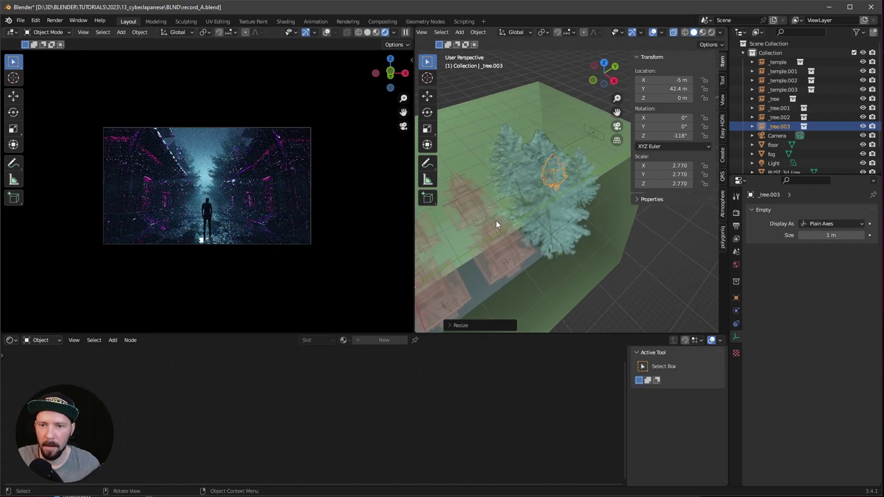
middle_click_drag(527, 258, 496, 230)
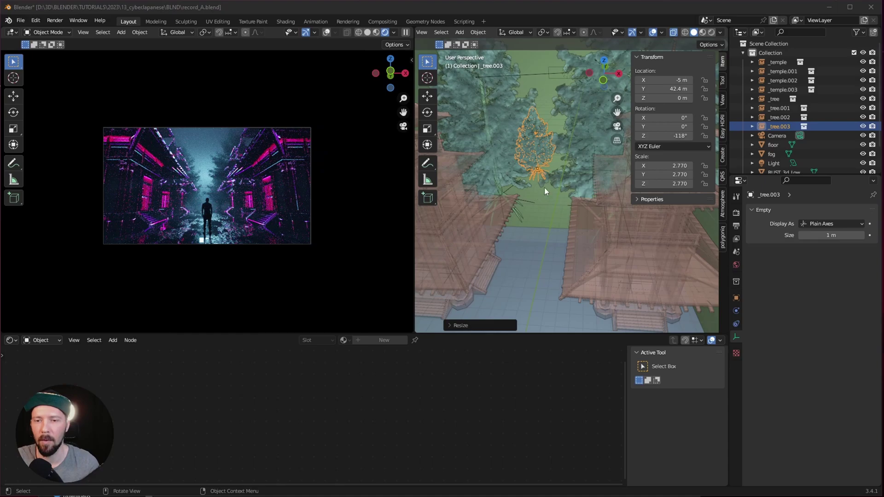
- Add a Landscape mesh at the scene origin
left_click(536, 257)
key("shift+a")
mouse_move(537, 258)
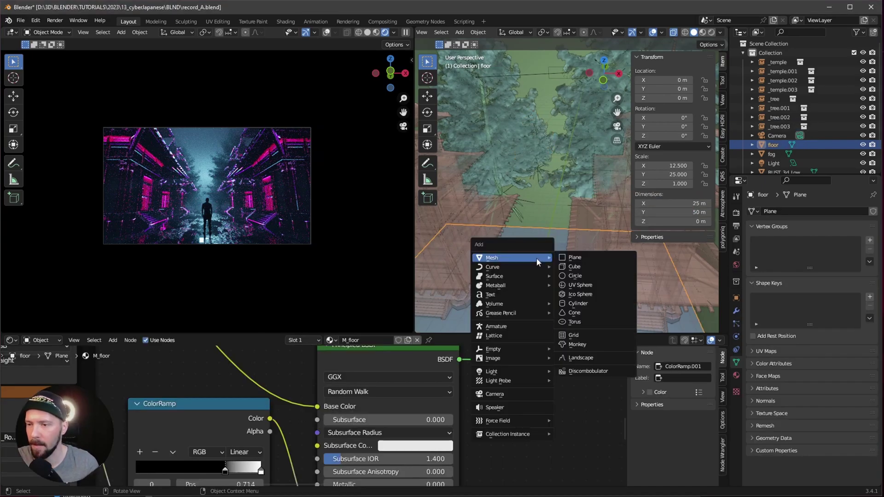
left_click(597, 358)
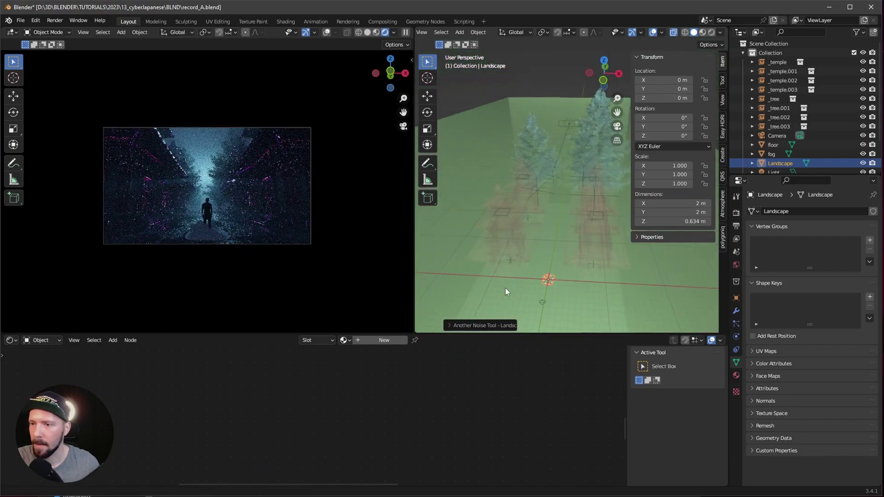
middle_click_drag(561, 269, 529, 280)
scroll(529, 280, "up", 6)
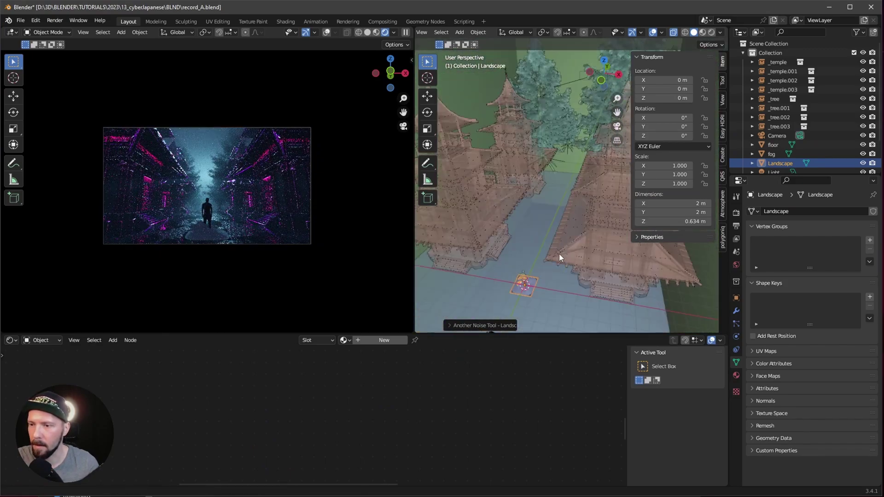
middle_click_drag(559, 253, 539, 271)
key("shift+a")
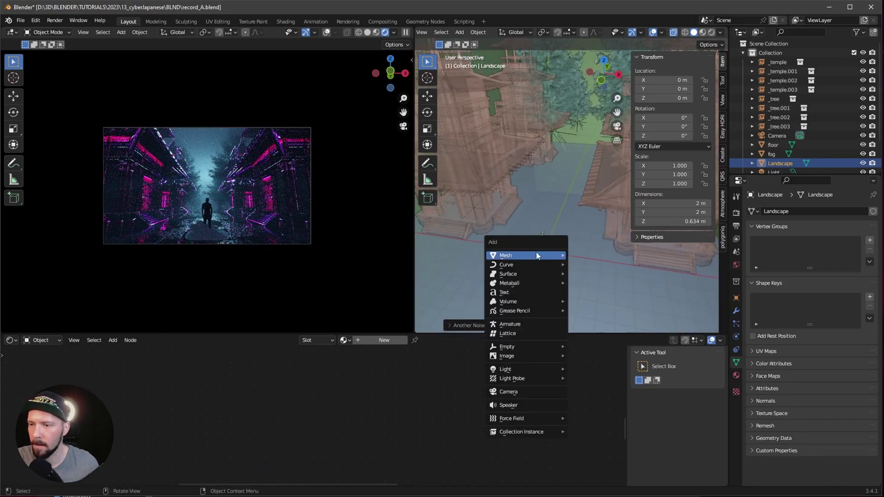
mouse_move(565, 254)
left_click(589, 358)
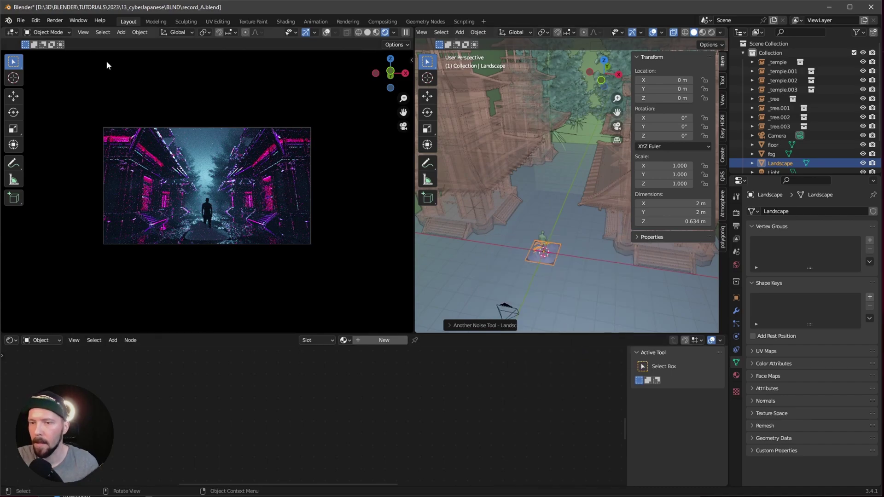
- Search the add-on preferences for the landscape add-on and check whether it is enabled
left_click(36, 20)
left_click(73, 161)
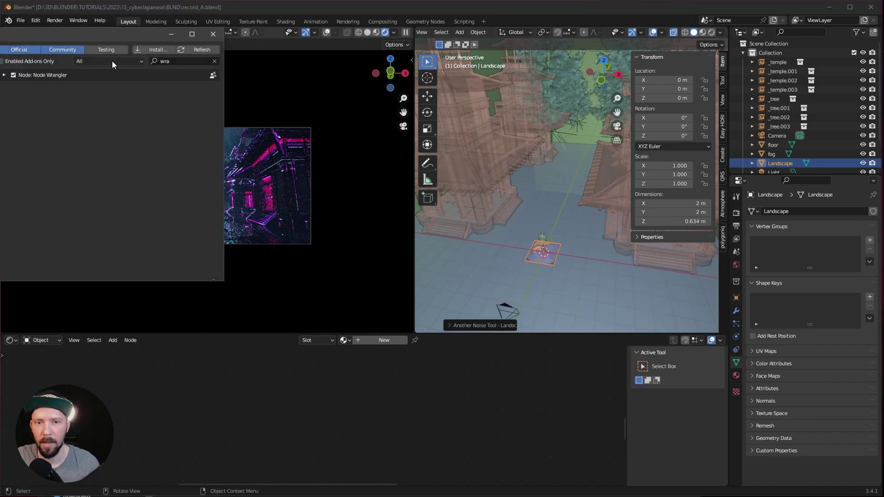
left_click(343, 84)
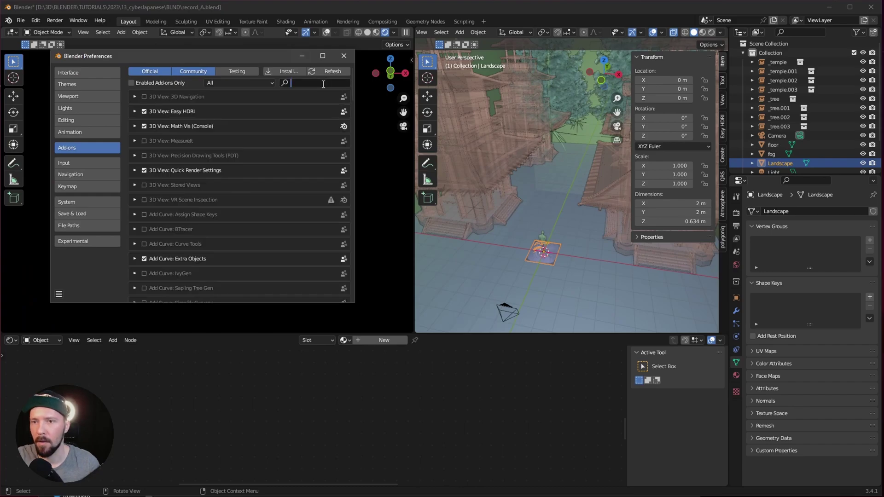
type("lands")
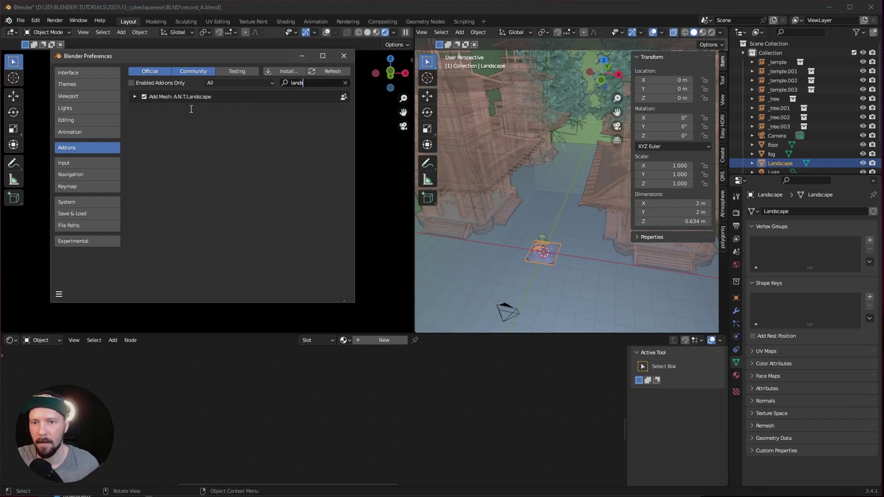
left_click(342, 57)
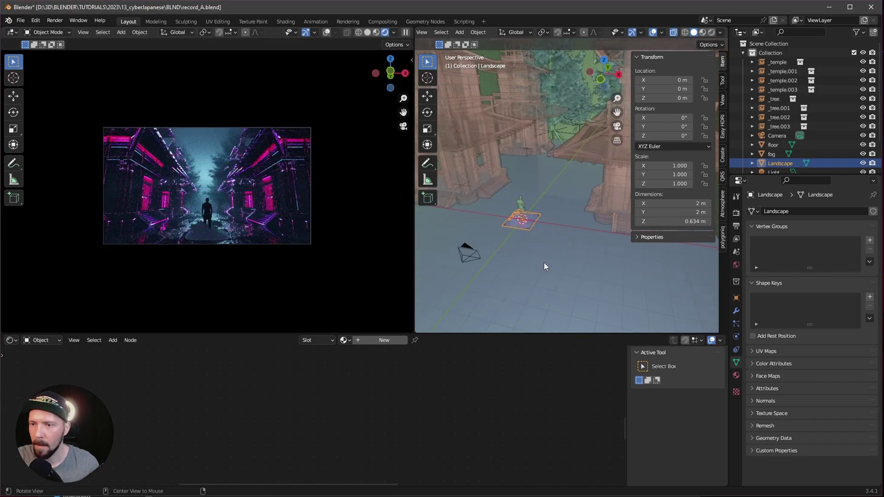
- Set the landscape's dimensions to X 27 m, Y 23.6 m and Z 4.8 m
left_click(694, 203)
type("27")
key("Tab")
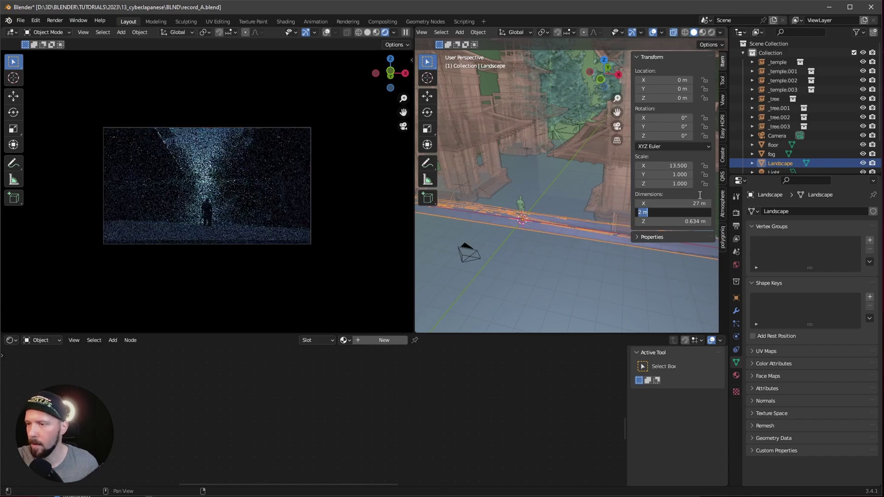
type("23.6")
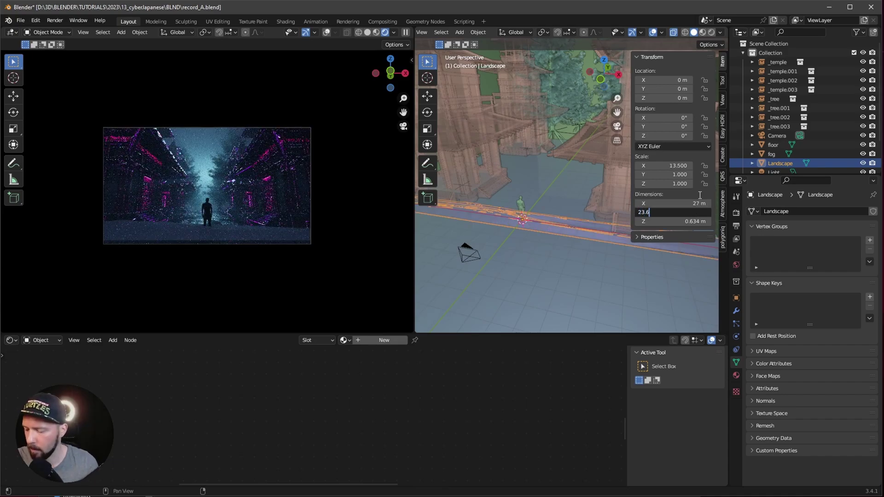
key("Tab")
type("4.8")
key("Return")
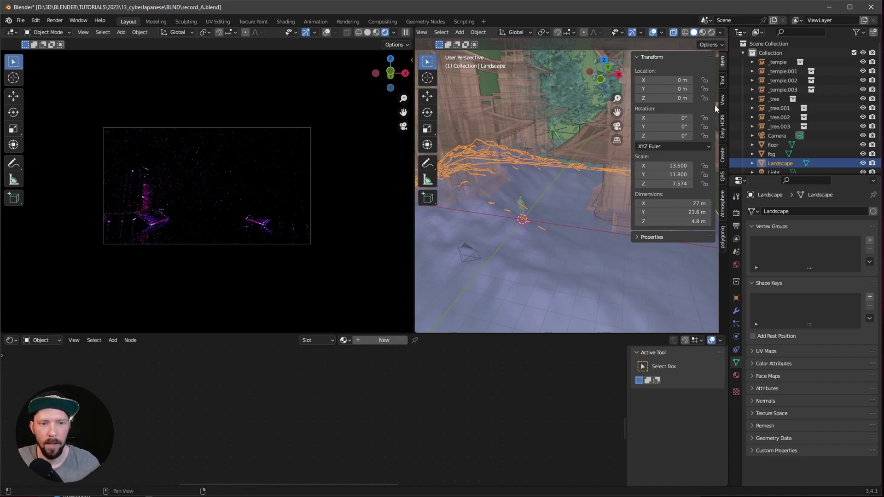
- Place the landscape behind the temples at X -4 m and Y 36.5 m
left_click(673, 89)
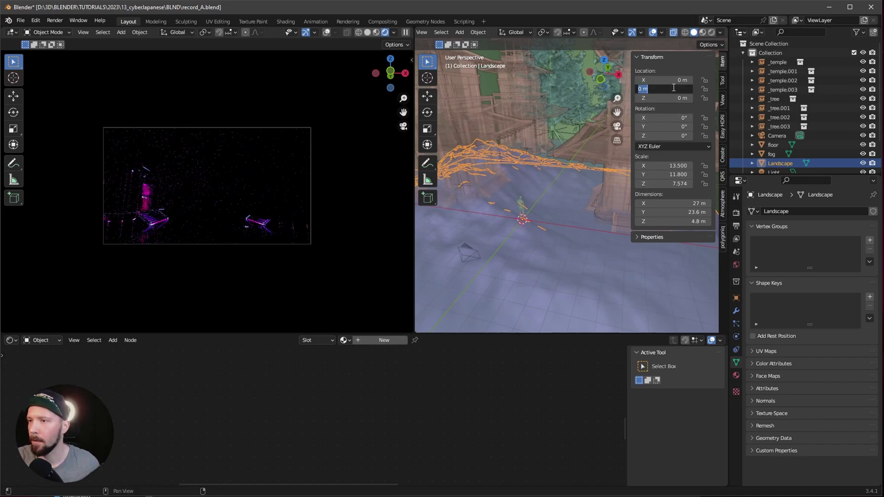
type("36.5")
key("Return")
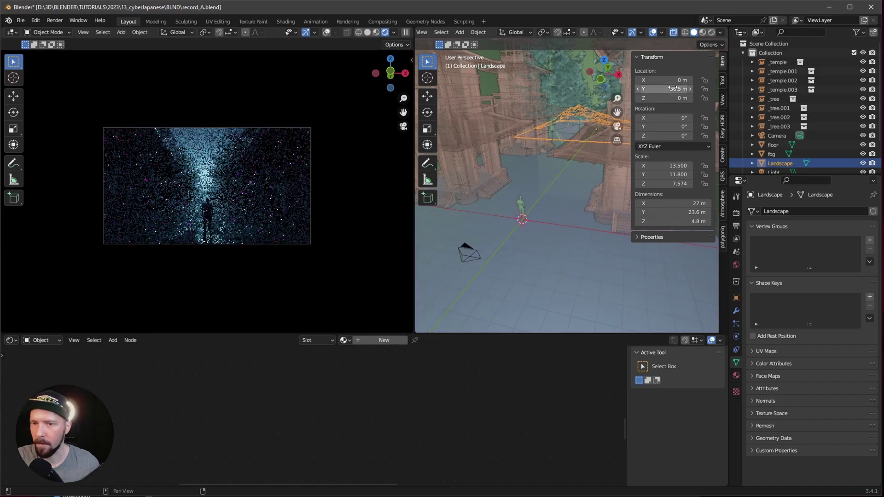
left_click(691, 79)
type("-4")
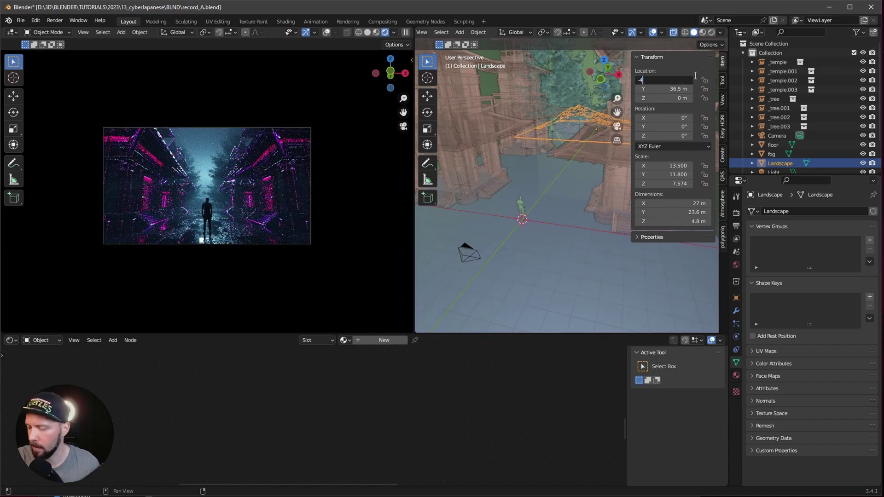
key("Return")
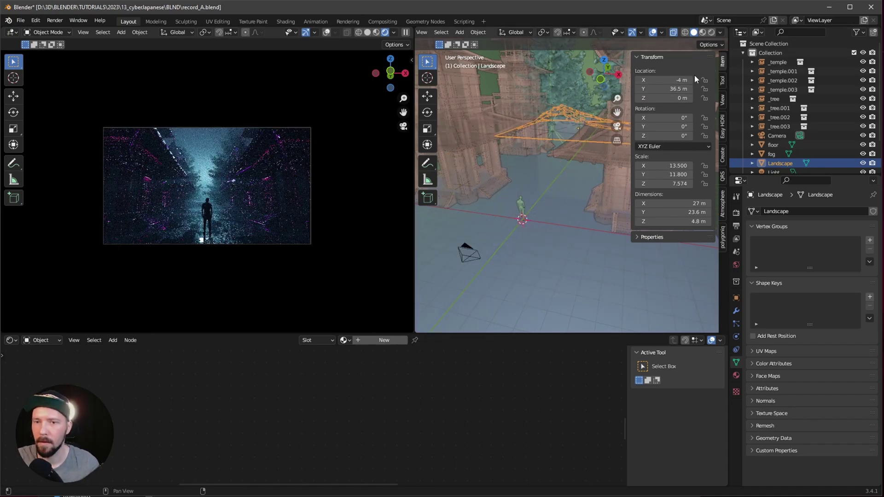
- Examine the landscape's placement in the scene and its look behind the figure in the rendered camera view
middle_click_drag(515, 179, 559, 174)
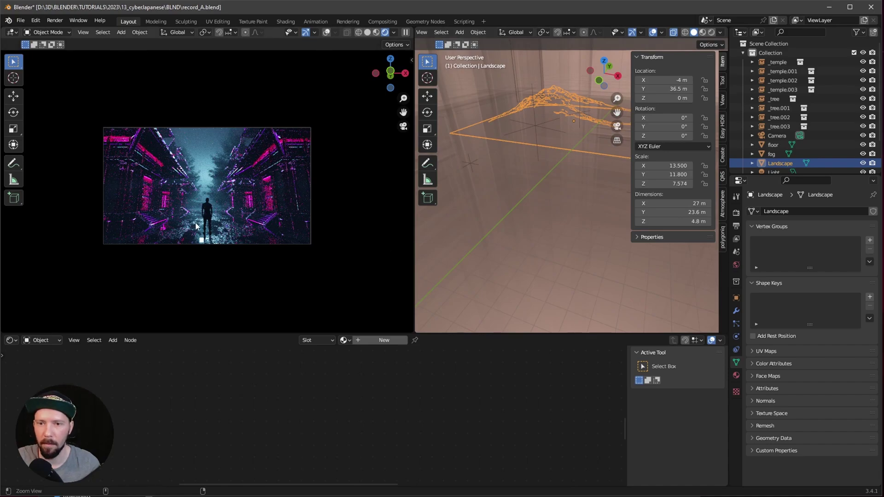
middle_click_drag(321, 167, 315, 207, "ctrl")
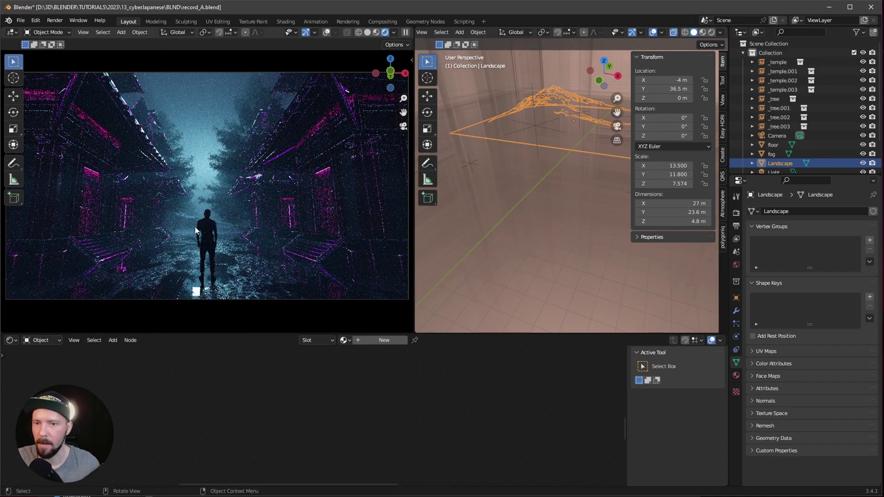
middle_click_drag(221, 242, 249, 202, "ctrl")
middle_click_drag(542, 239, 575, 184, "ctrl")
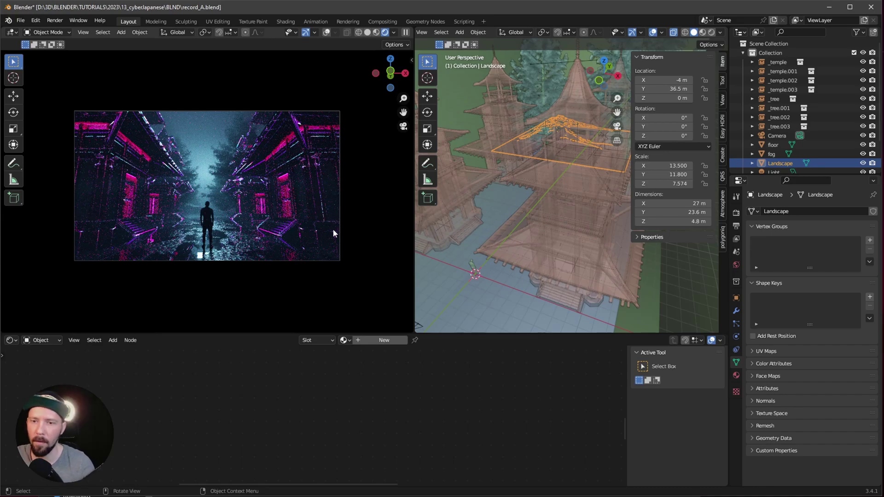
- Duplicate the large tree behind the temples, leaving the copy at the original's position
scroll(544, 208, "down", 2)
scroll(545, 207, "down", 3)
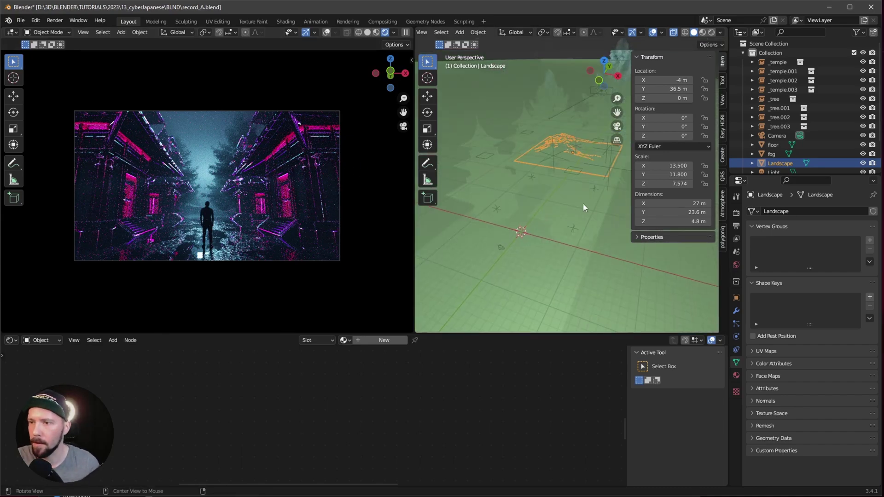
middle_click_drag(581, 204, 521, 222)
left_click(578, 129)
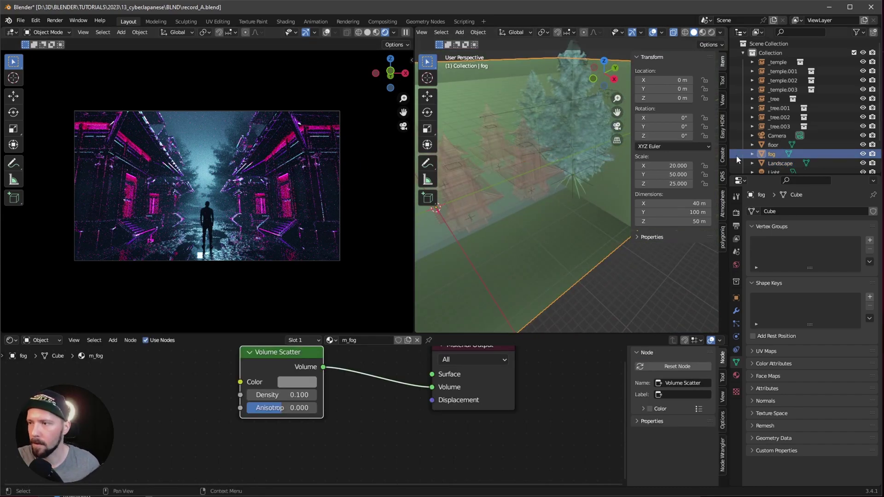
left_click(574, 133)
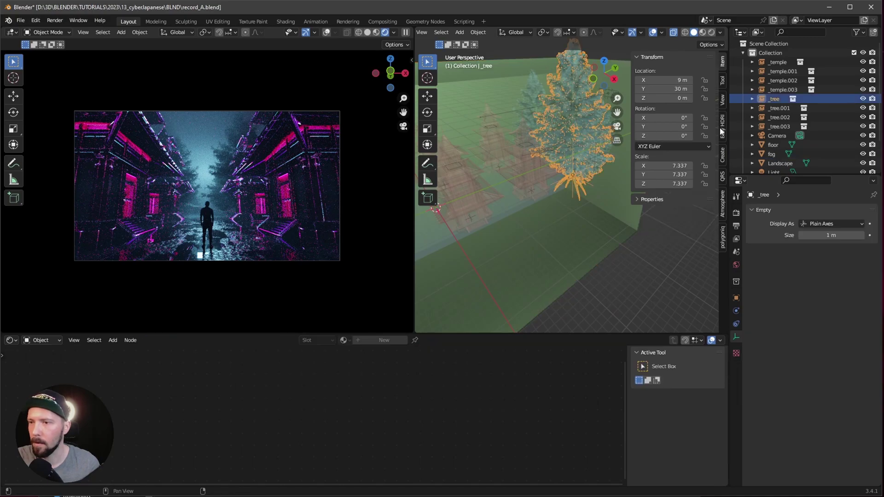
key("shift+d")
right_click(580, 157)
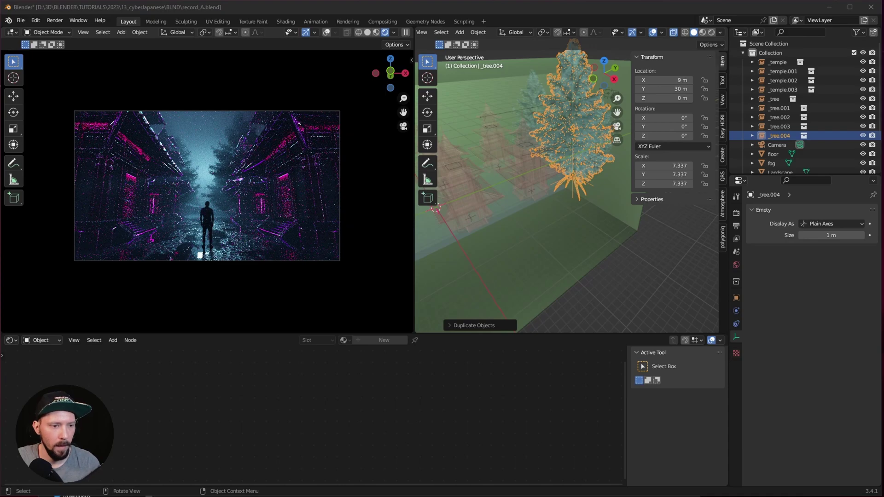
- Move the duplicated tree into the foreground at X 4.8 m and Y -1.3 m
left_click(675, 80)
type("4")
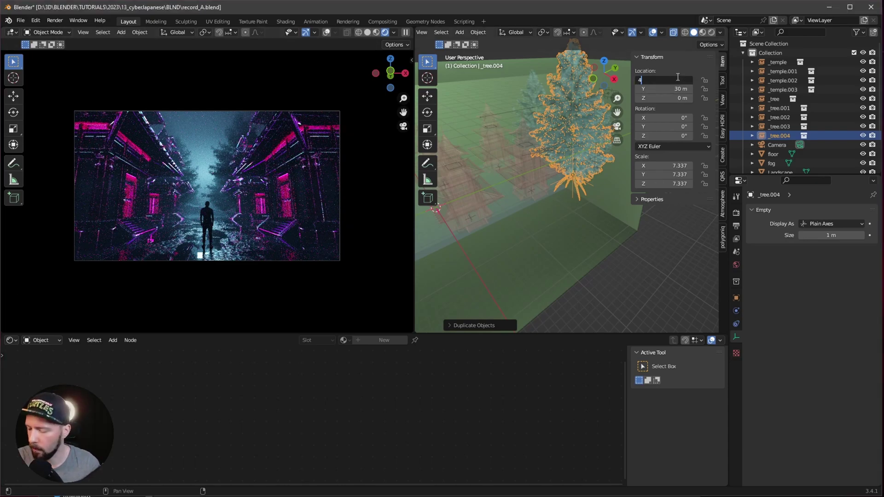
type(".8")
key("Return")
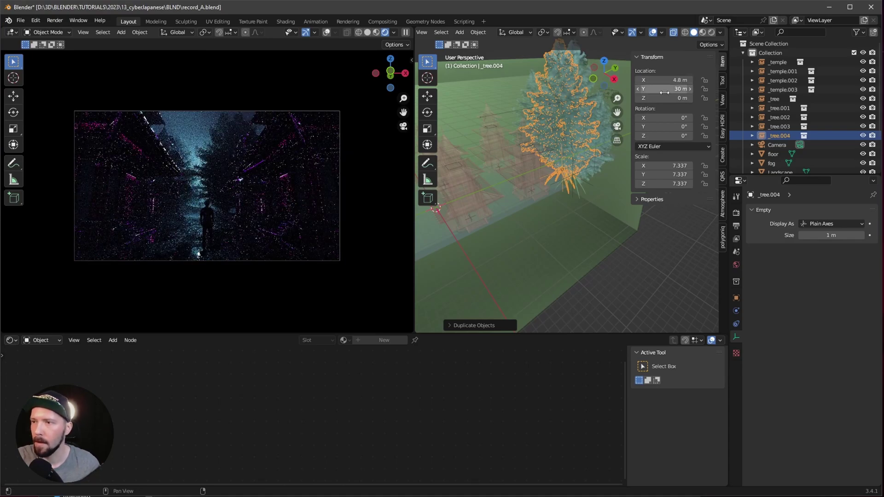
left_click(675, 89)
type("-1.3")
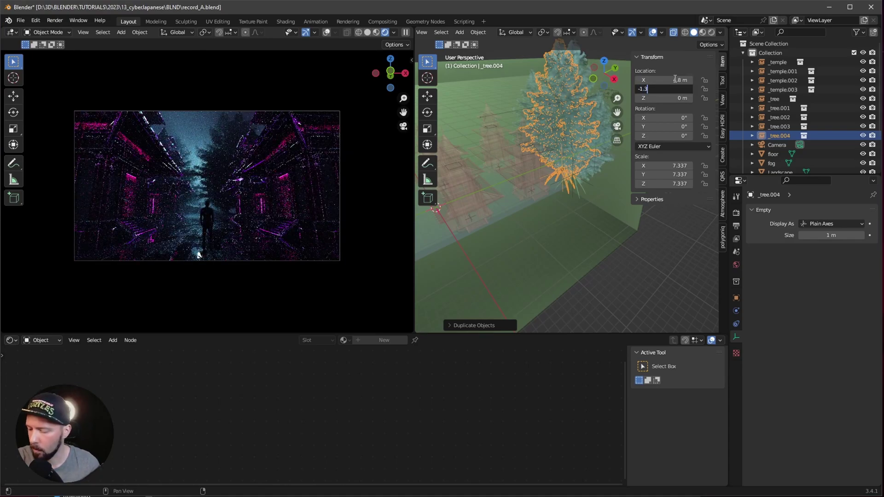
key("Return")
- Rotate the foreground tree to -55.5° around Z and set its scale to 3.4 on all axes
left_click(682, 136)
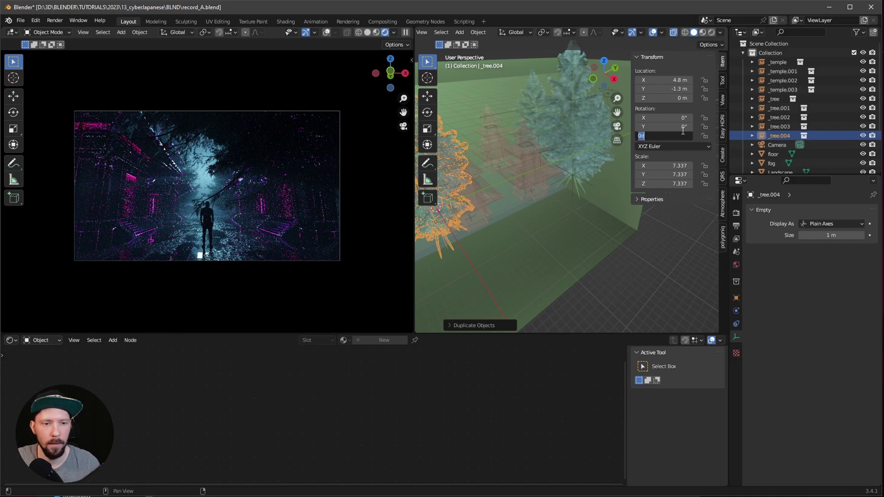
type("-55")
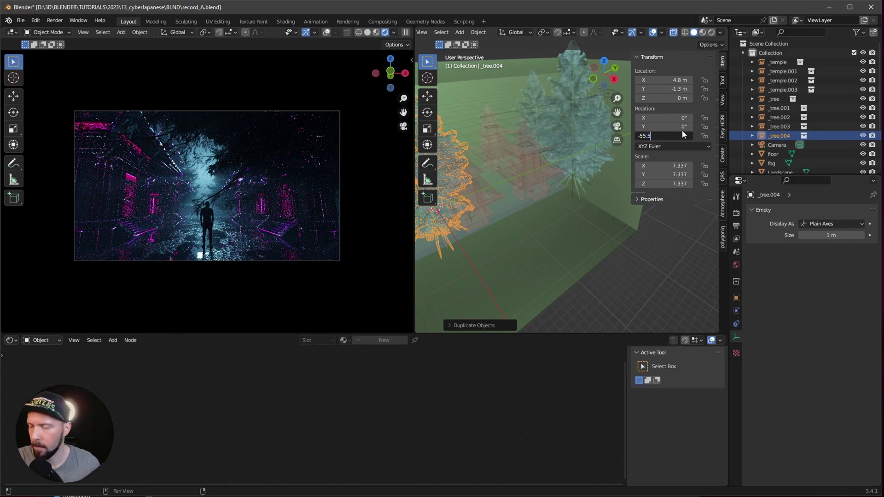
type(".5")
key("Return")
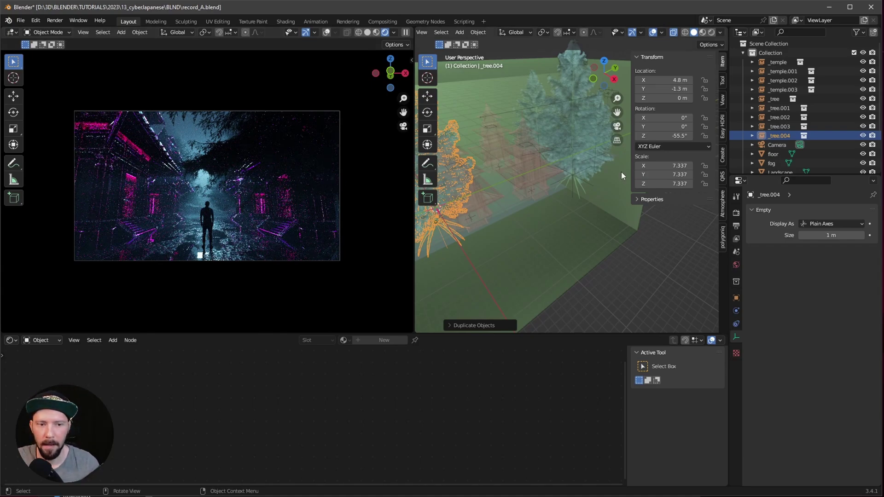
left_click_drag(670, 166, 695, 187)
type("3")
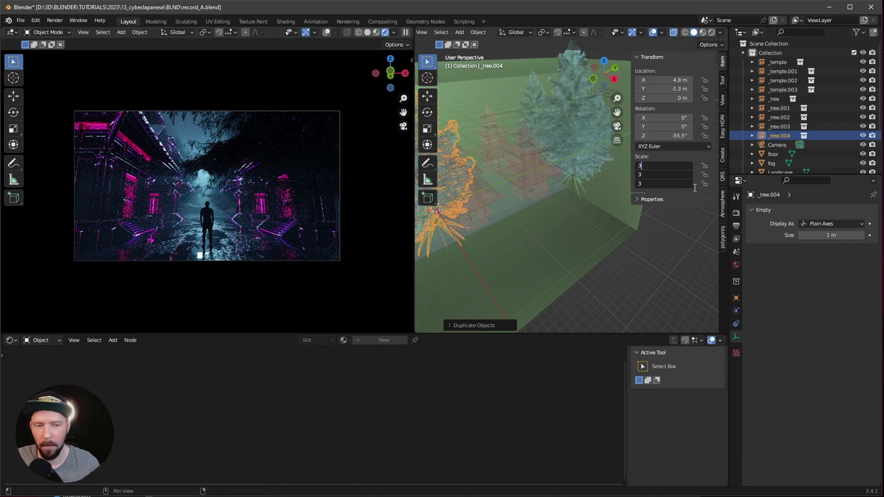
type(".4")
key("Return")
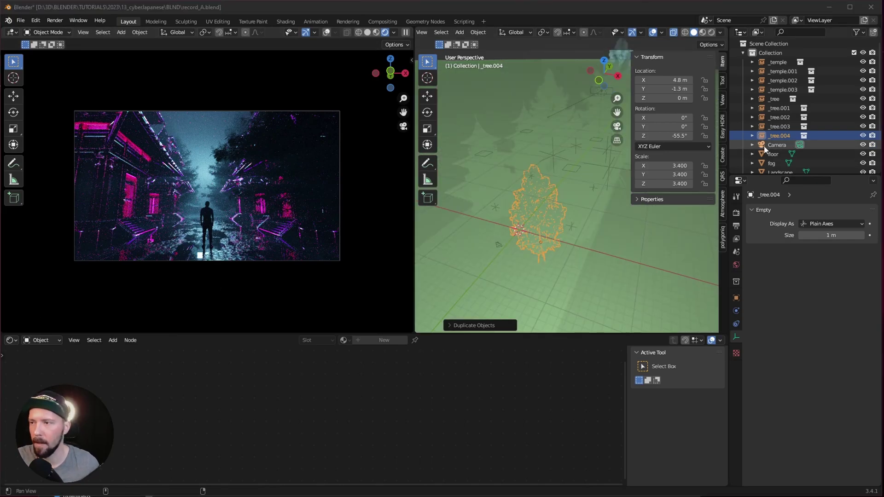
- Duplicate the foreground tree and place the copy on the opposite side of the path at X -5 m
left_click(779, 136)
key("shift+d")
key("shift+d")
right_click(588, 194)
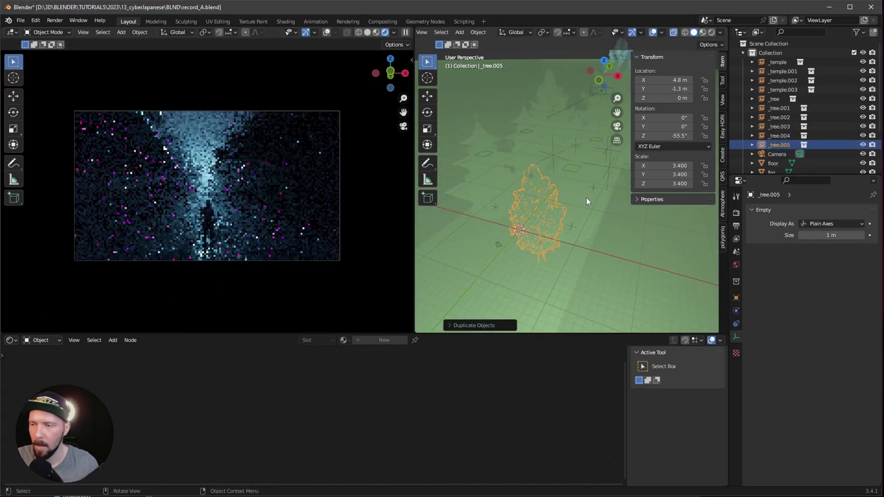
left_click(665, 80)
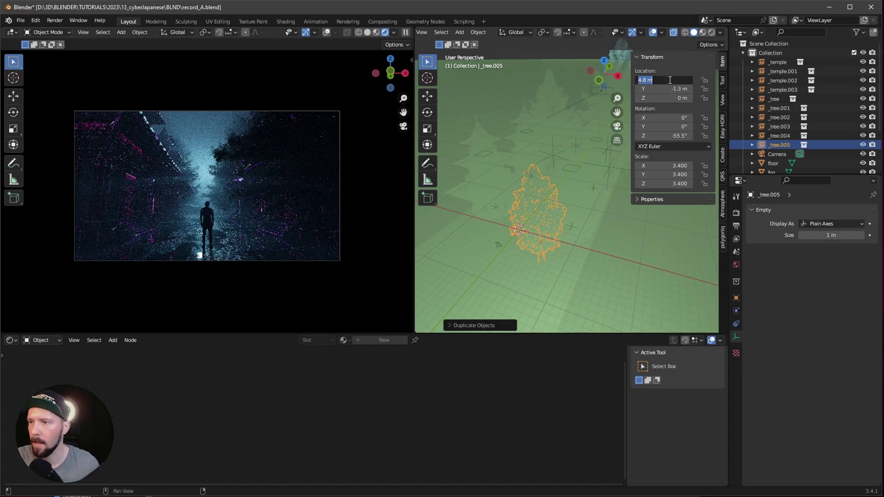
type("-5")
key("Return")
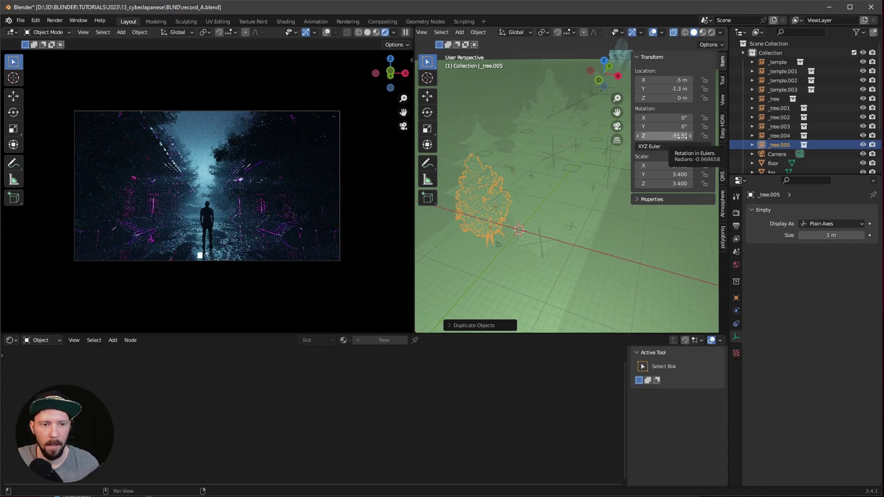
key("alt+a")
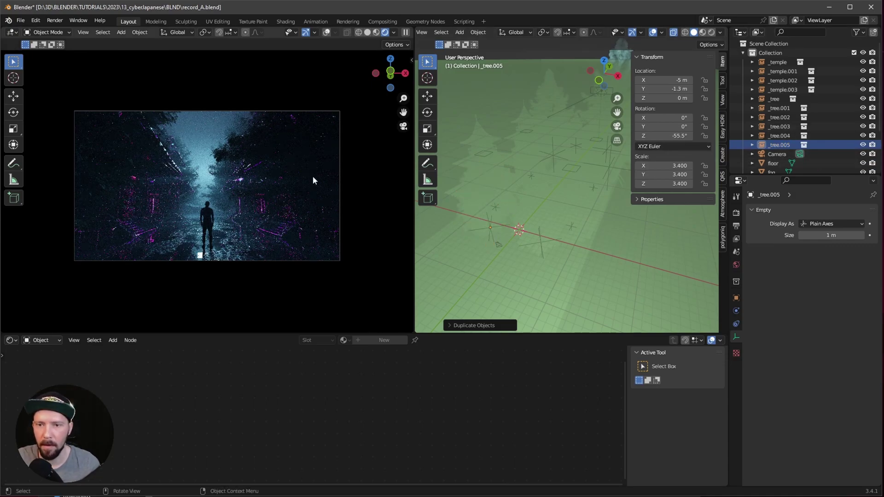
- Set the scene's color management look to High Contrast
left_click(735, 214)
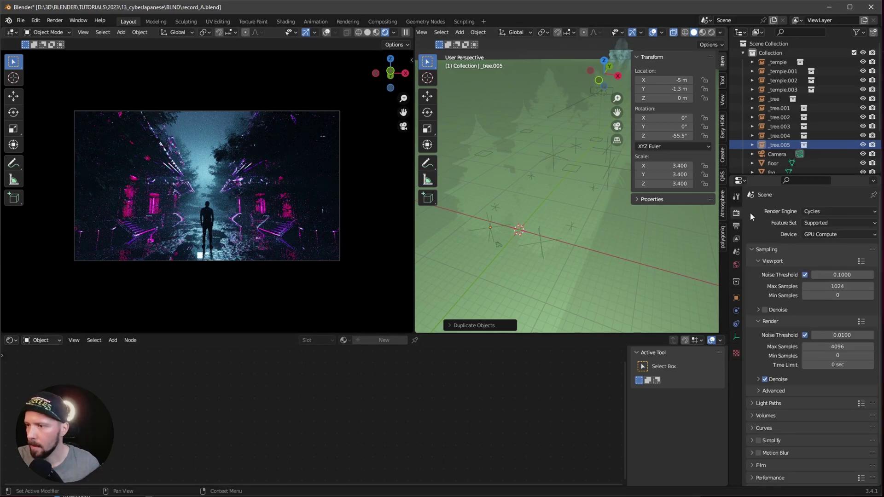
scroll(778, 336, "down", 3)
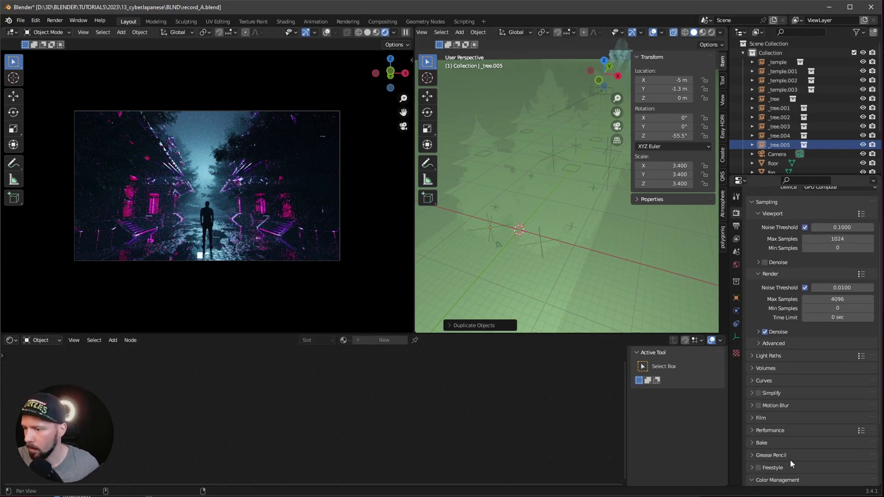
scroll(791, 460, "down", 3)
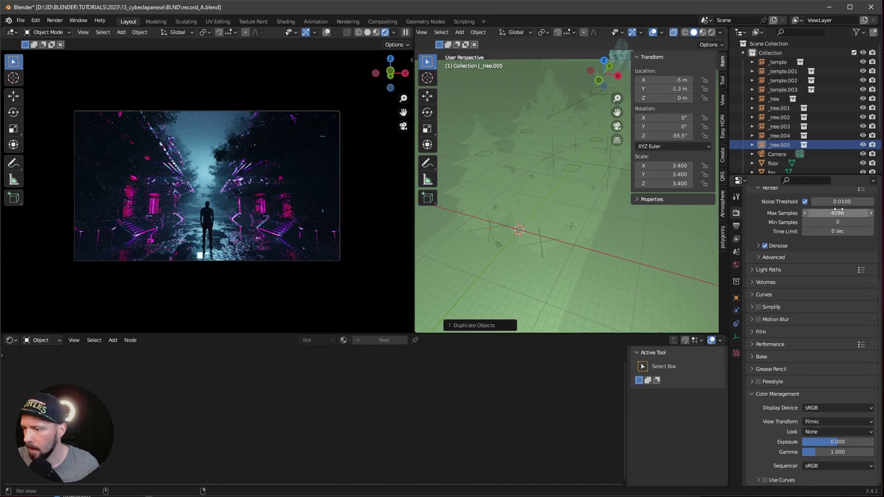
left_click(833, 432)
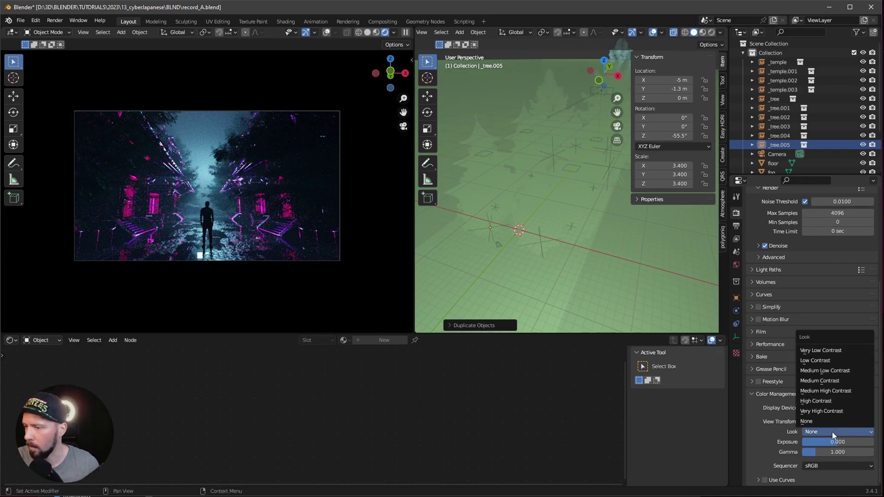
left_click(841, 402)
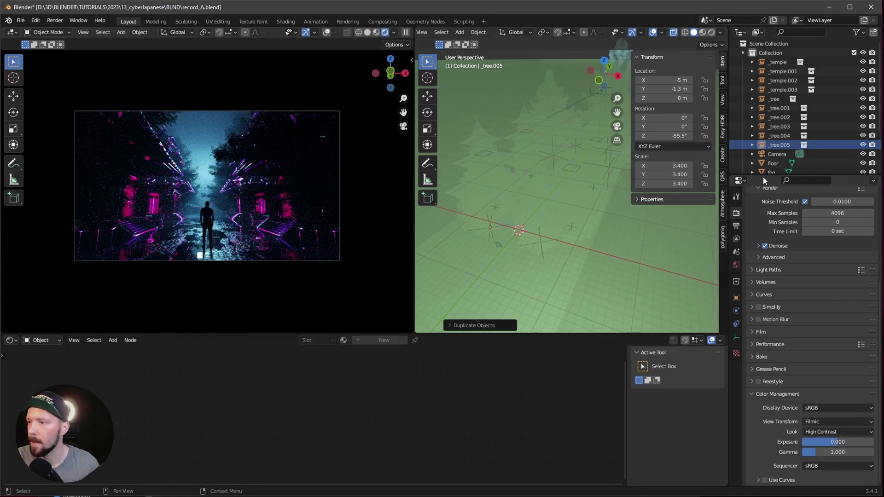
- Enlarge the outliner to list all scene objects and rename the camera to A
left_click_drag(770, 174, 765, 276)
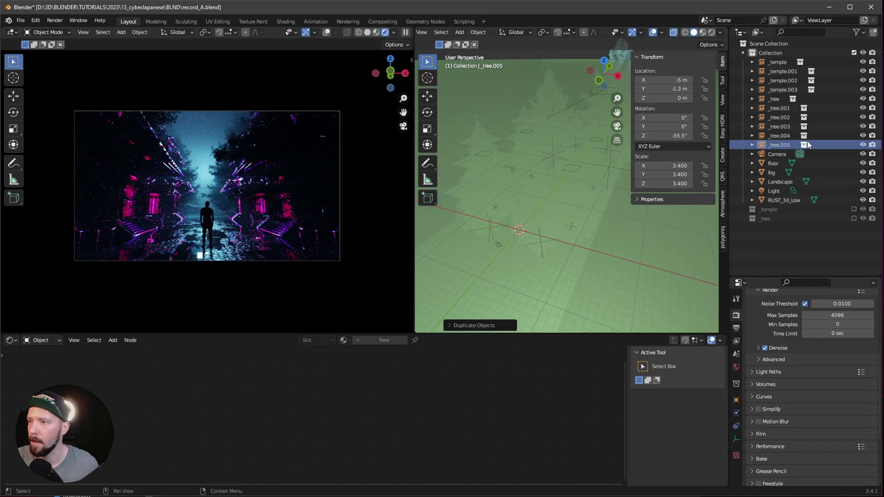
double_click(778, 153)
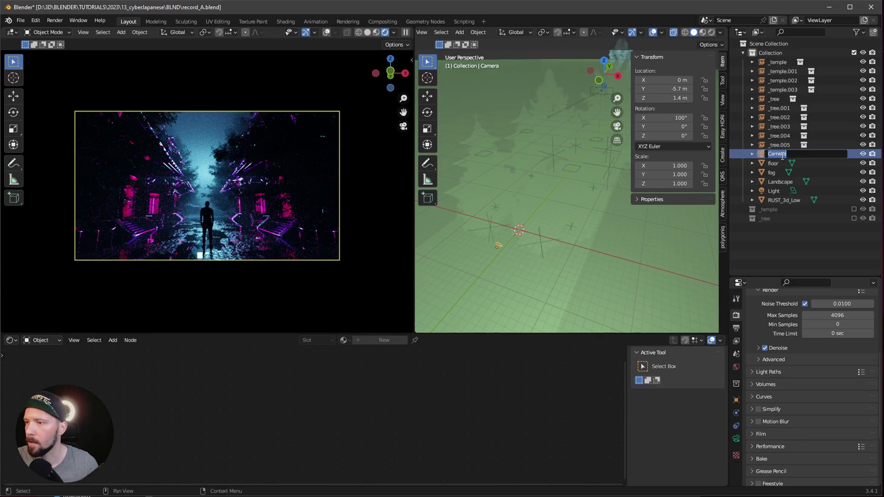
type("A")
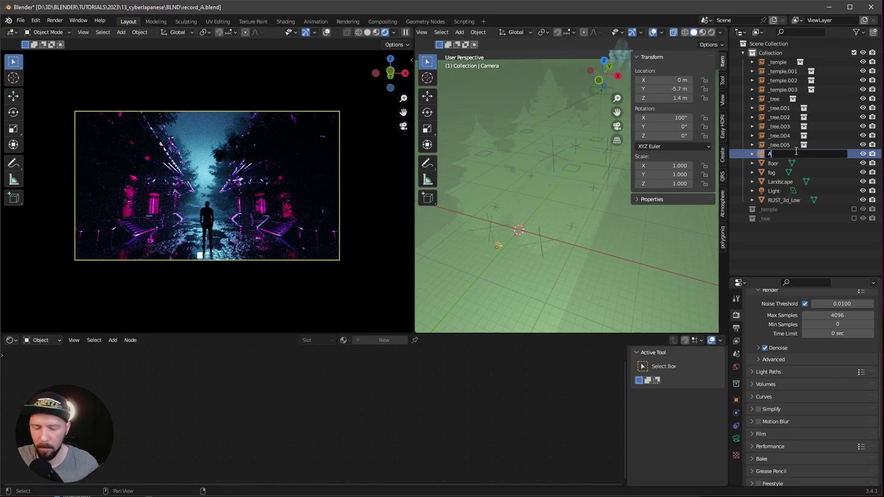
key("Return")
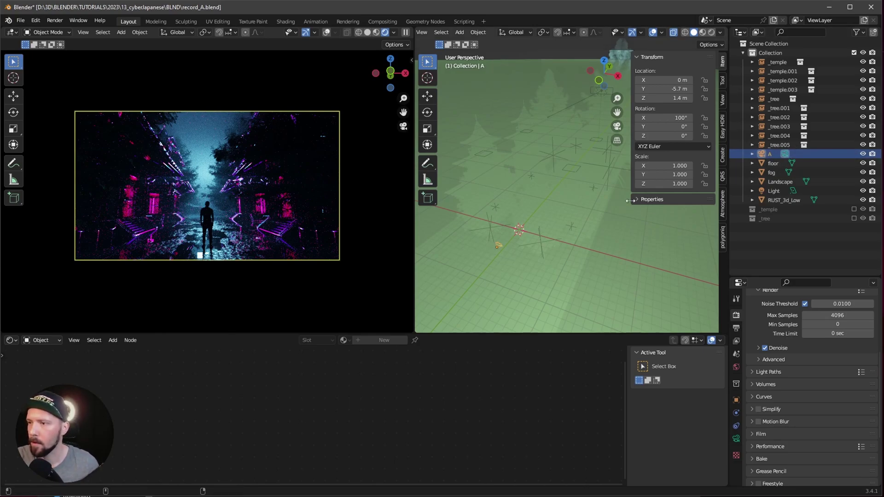
- Duplicate camera A in place and name the copy B
key("shift+d")
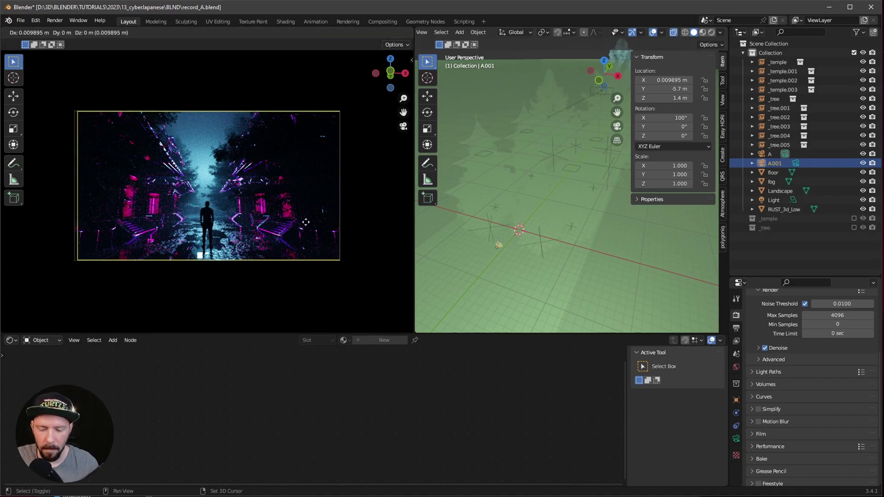
right_click(306, 221)
double_click(774, 163)
type("B")
key("Return")
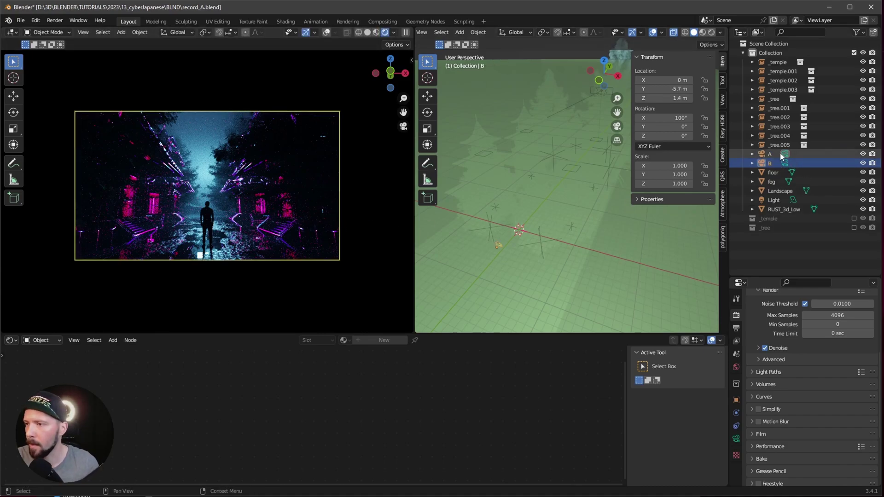
- Make camera B the active camera and place it at X 2.3 m, Y -4.5 m and Z 1.3 m
left_click(785, 164)
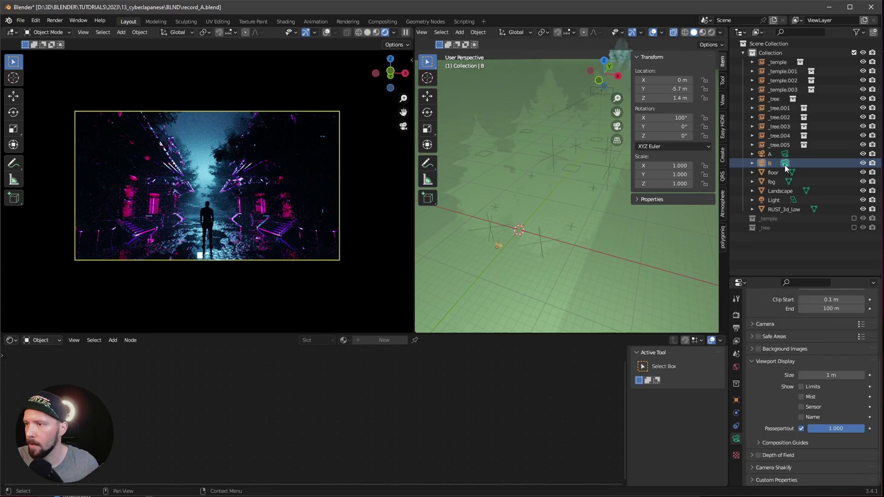
left_click(679, 81)
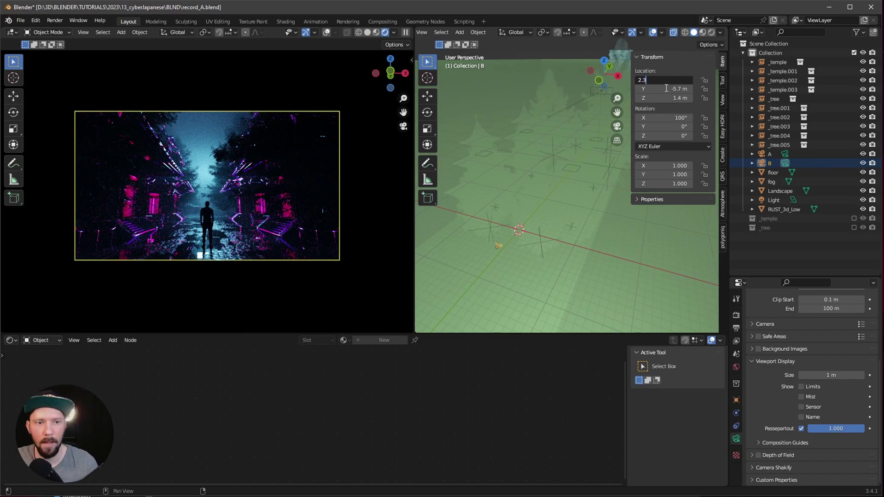
type("2.3")
key("Tab")
type("-4.5")
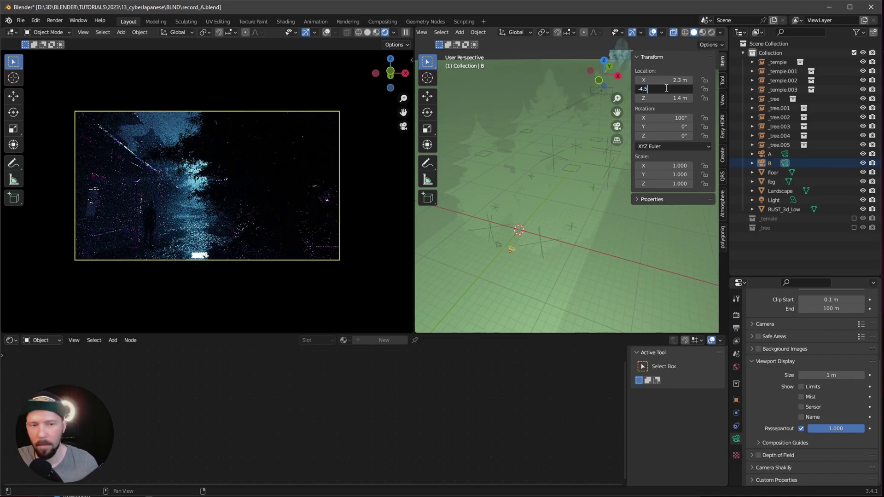
key("Tab")
type("1.3")
key("Return")
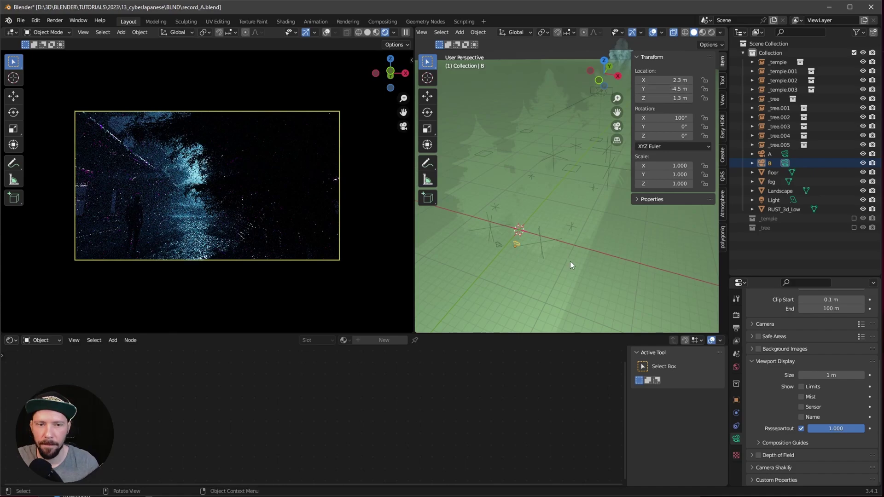
- Rotate camera B to X 98° and Z 13°, and switch the active camera back to A
left_click(683, 118)
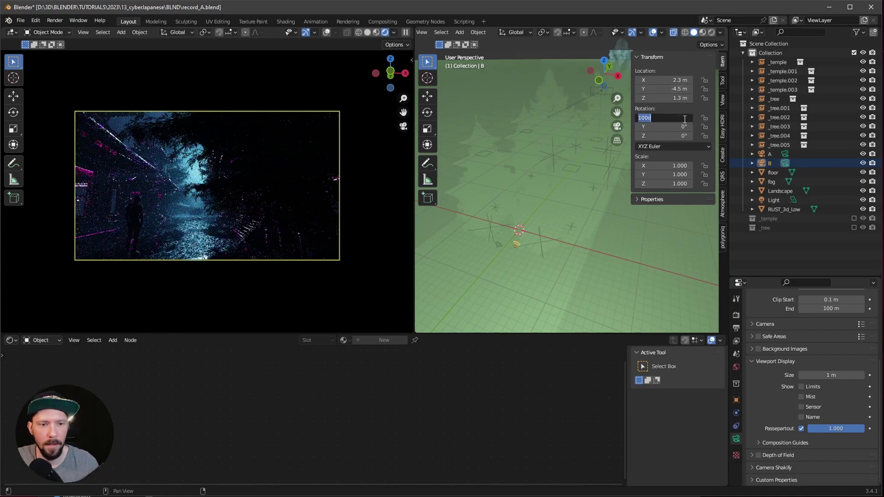
type("98")
key("Tab")
key("Tab")
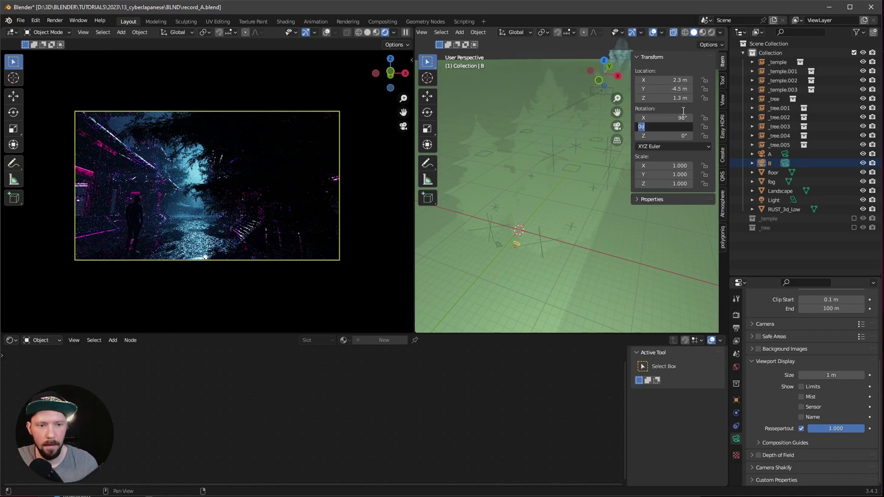
type("13")
key("Return")
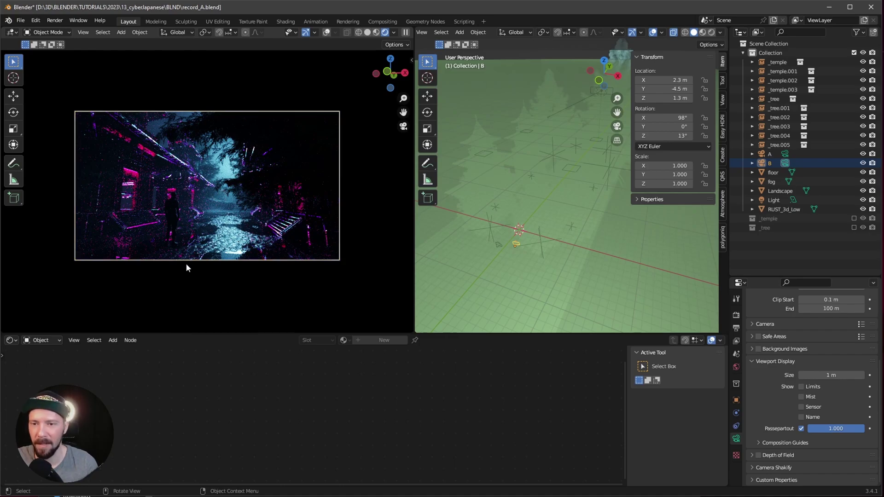
left_click(785, 157)
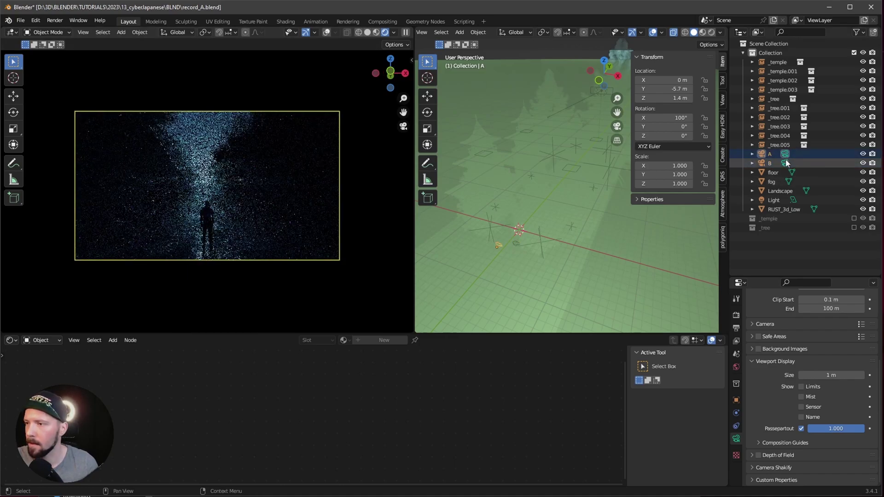
- Try switching off the light's glossy ray visibility in its object visibility settings, and switch it back on
middle_click_drag(185, 275, 241, 229, "ctrl")
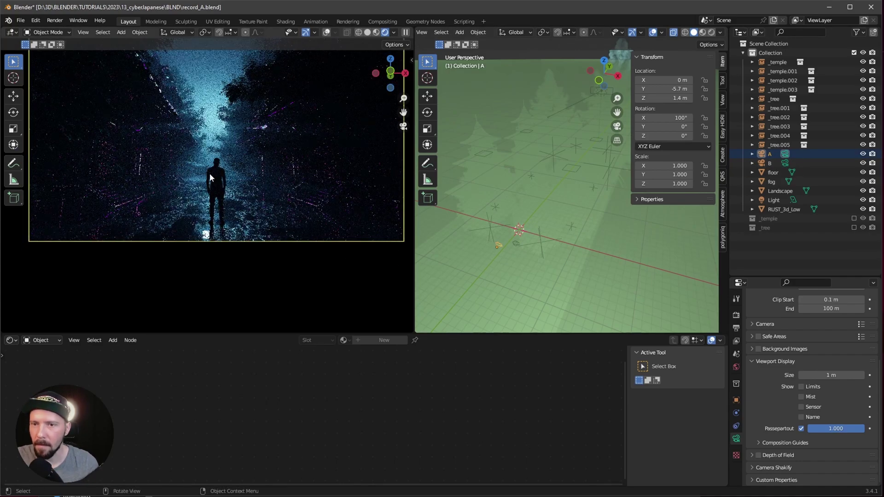
left_click(773, 201)
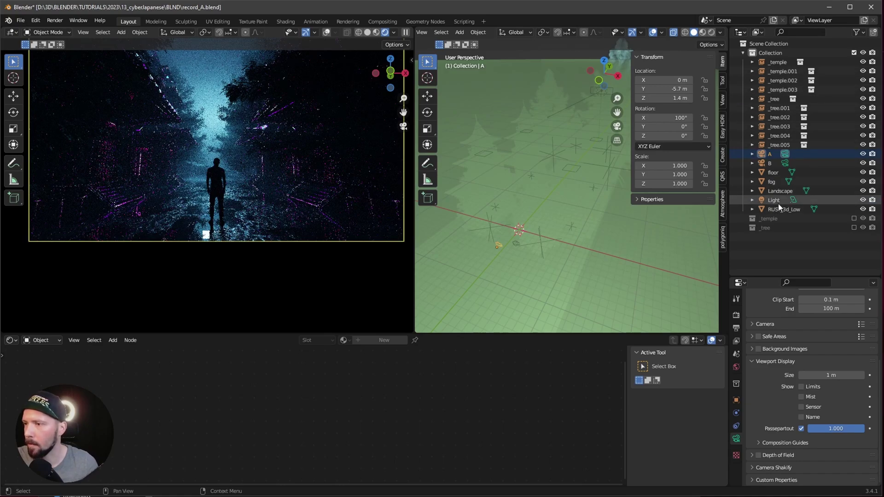
left_click(737, 399)
left_click(778, 455)
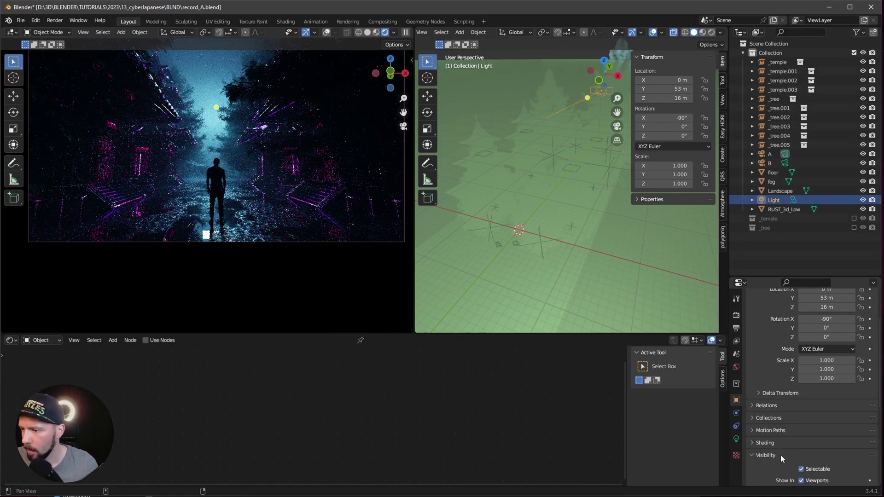
scroll(781, 454, "down", 5)
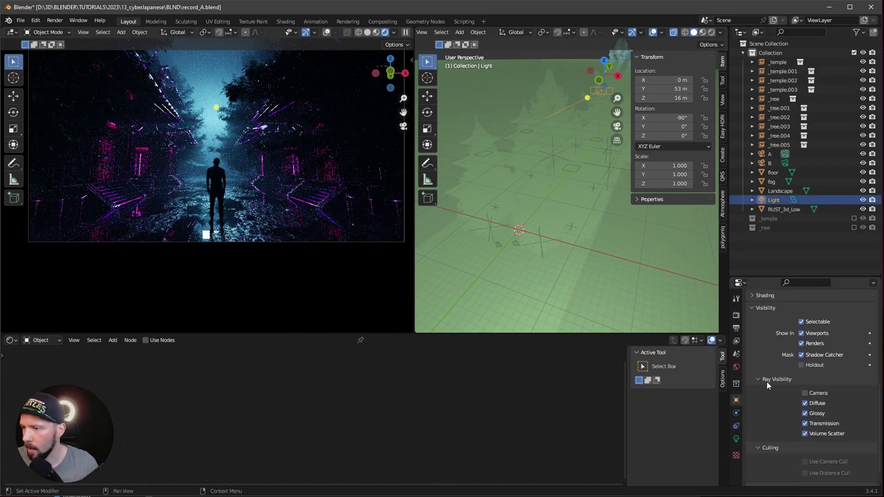
left_click(805, 415)
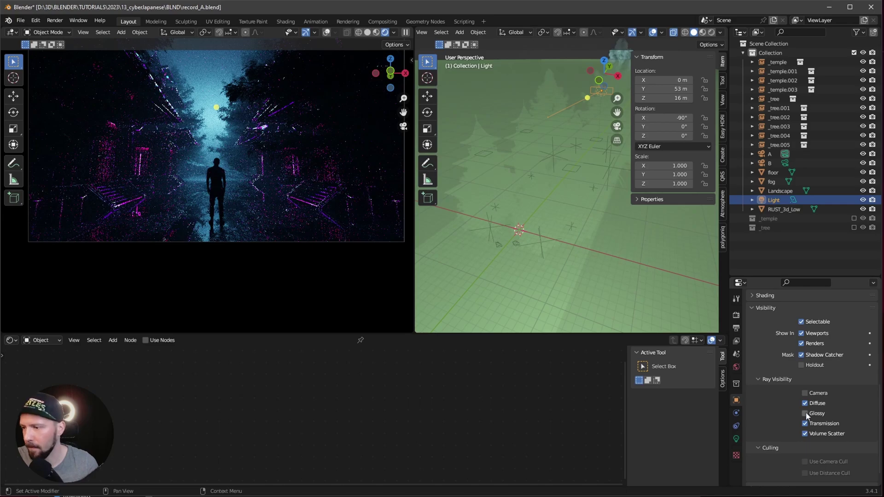
left_click(805, 414)
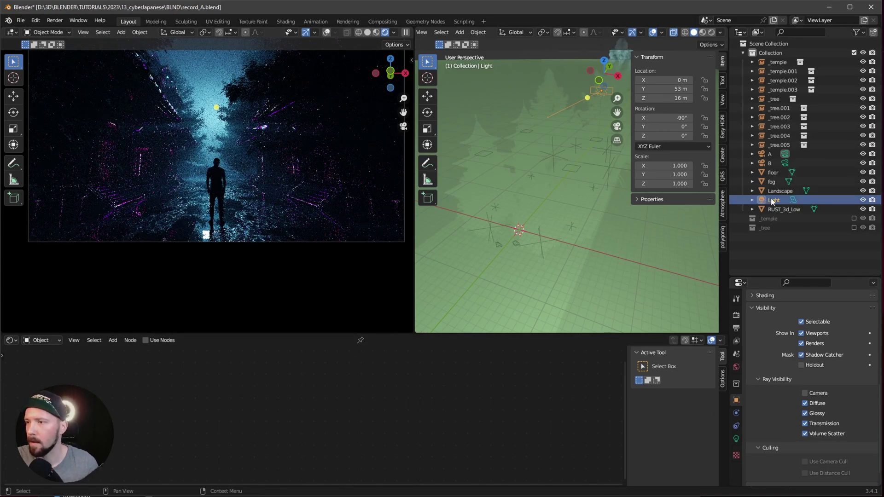
- Raise the light straight up along the global Z axis to a height of about 21.5 m
key("KP_Decimal")
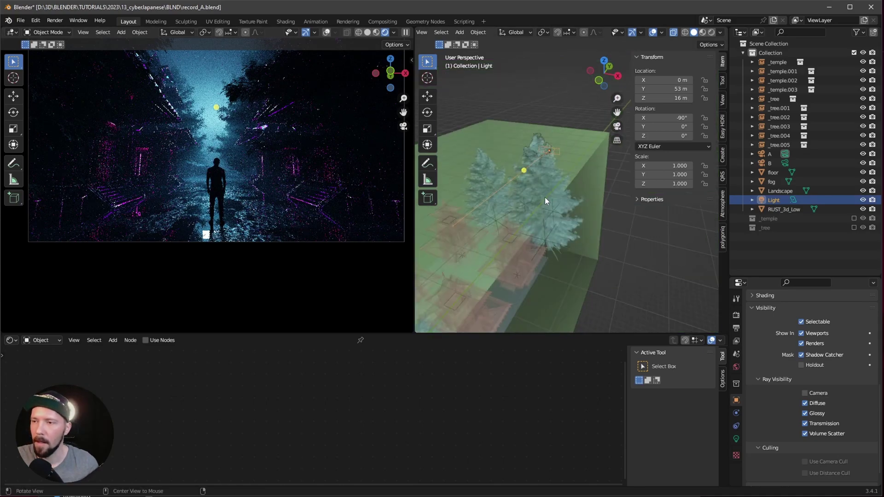
key("g")
key("z")
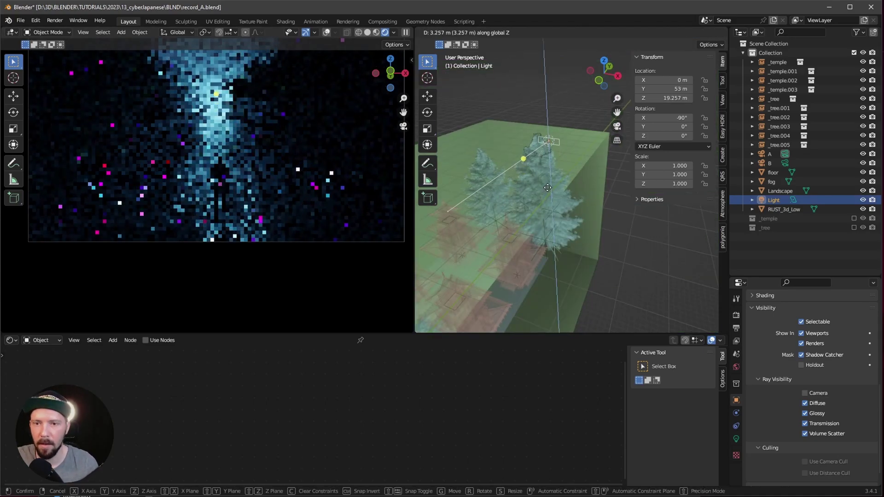
left_click(562, 186)
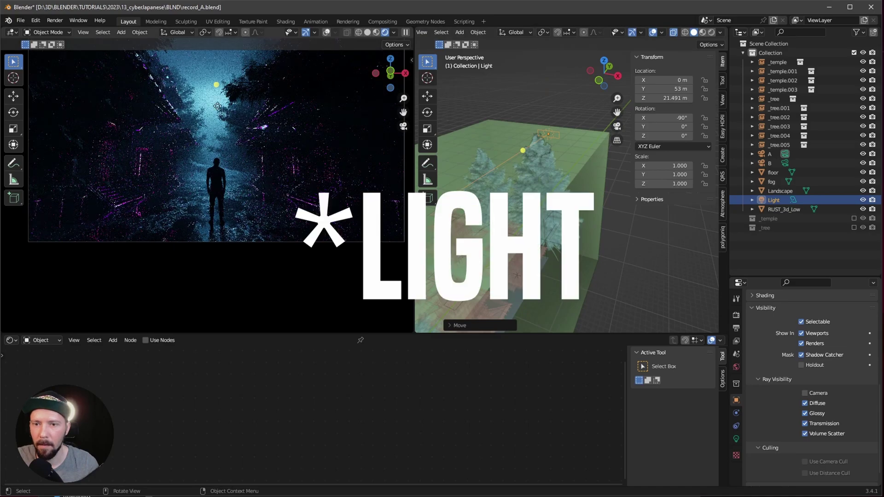